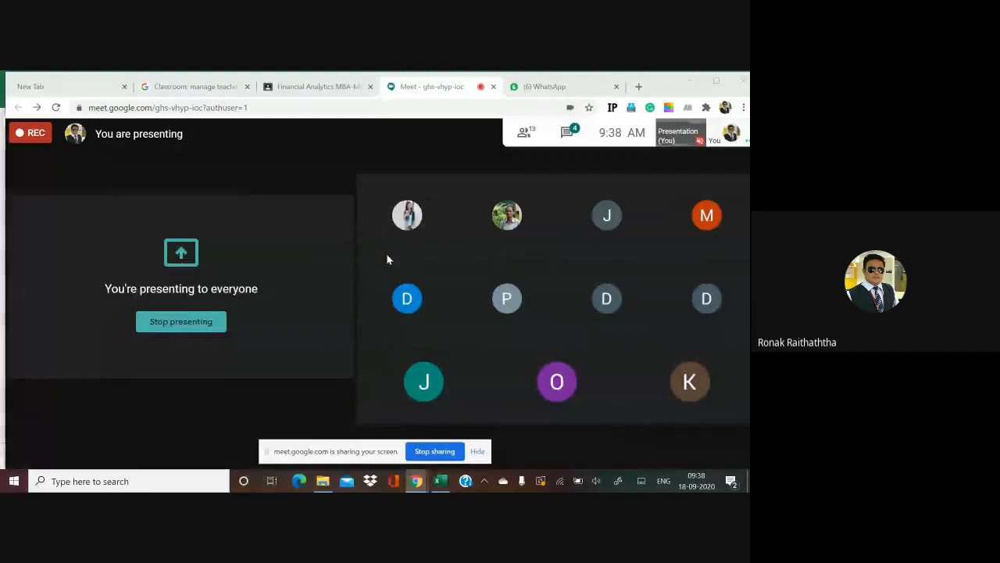
- Switch to the Finance Functions workbook in Excel and draw a red tick beside period 11 on the IRR sheet
key("alt+Tab")
scroll(375, 297, "up", 3)
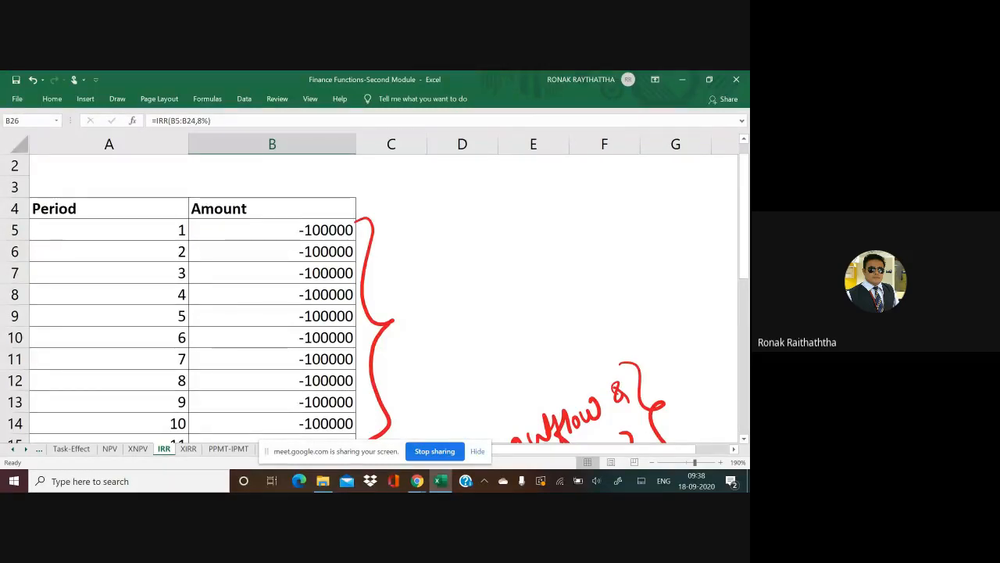
scroll(336, 297, "down", 1)
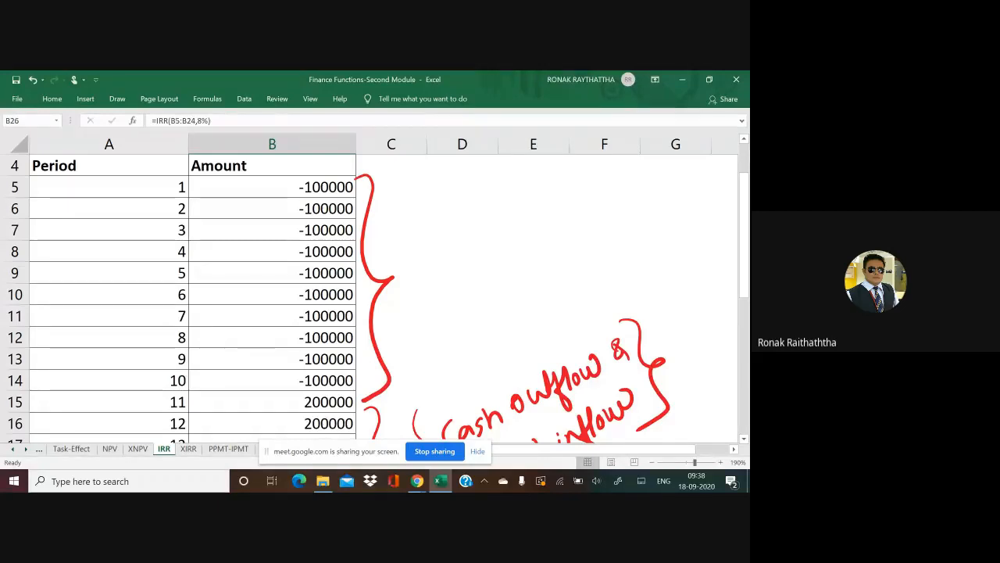
scroll(375, 297, "down", 2)
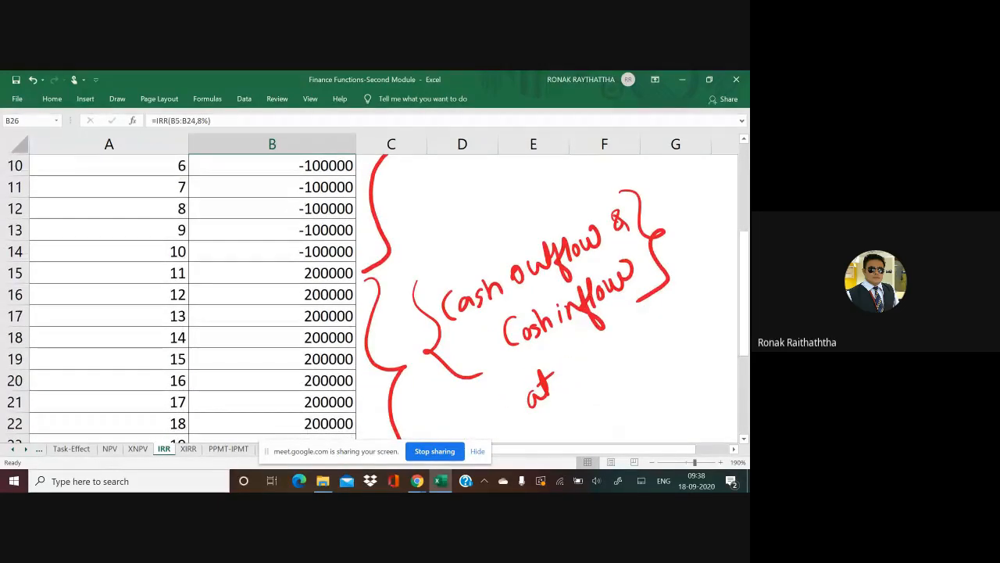
left_click_drag(132, 275, 162, 252)
- Underline the handwritten notes "Cash outflow" and "Cash inflow" in red ink
scroll(375, 297, "down", 1)
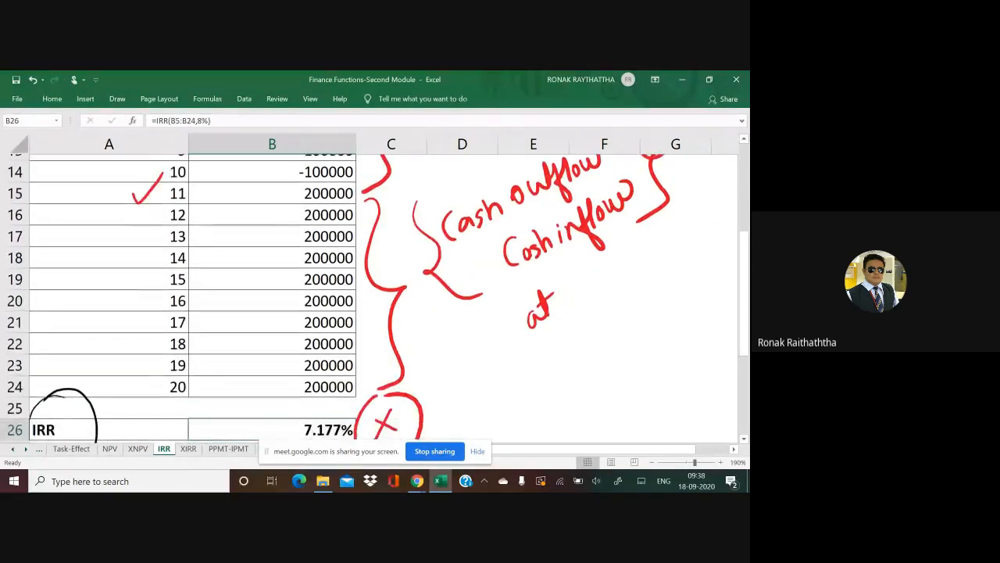
scroll(375, 297, "up", 1)
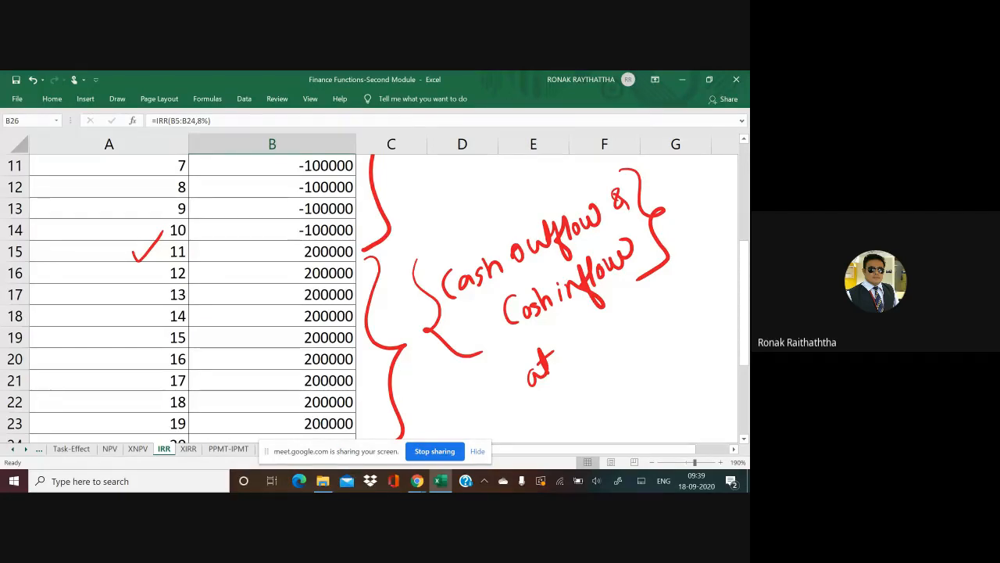
left_click_drag(494, 284, 559, 243)
left_click_drag(525, 347, 646, 265)
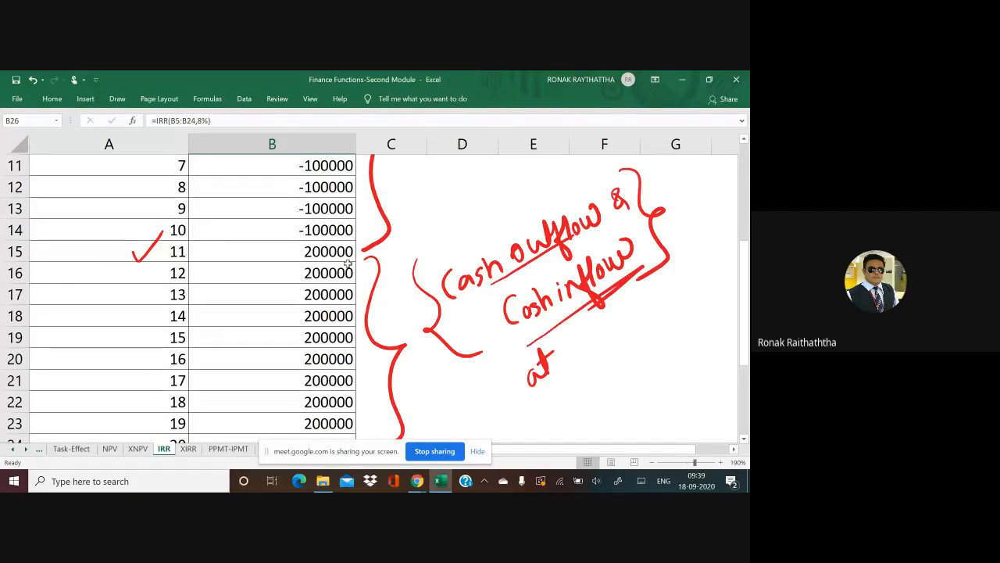
- Review the IRR formula in cell B26 against the amounts it references, keeping the formula as it is
scroll(341, 279, "down", 3)
double_click(320, 294)
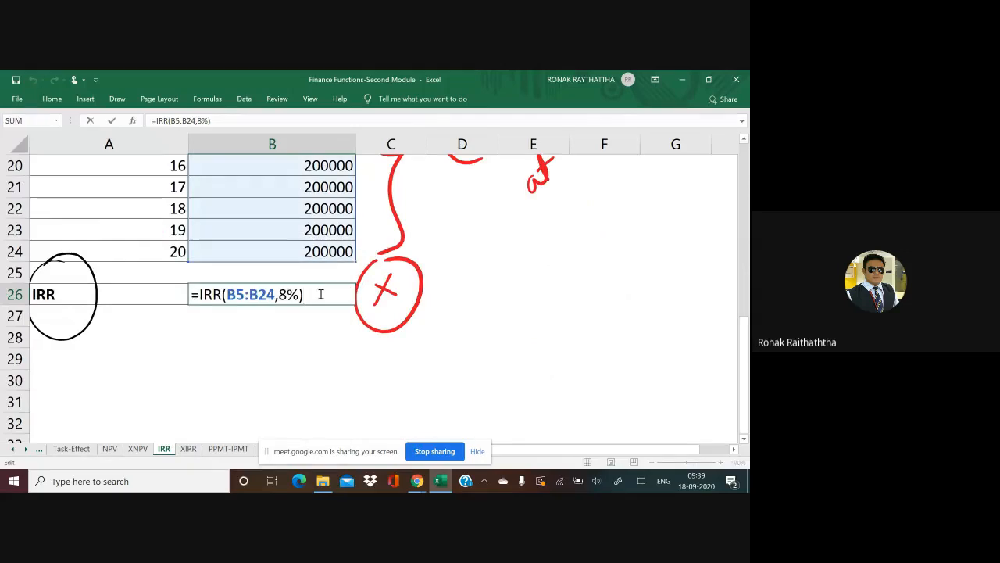
scroll(320, 293, "up", 6)
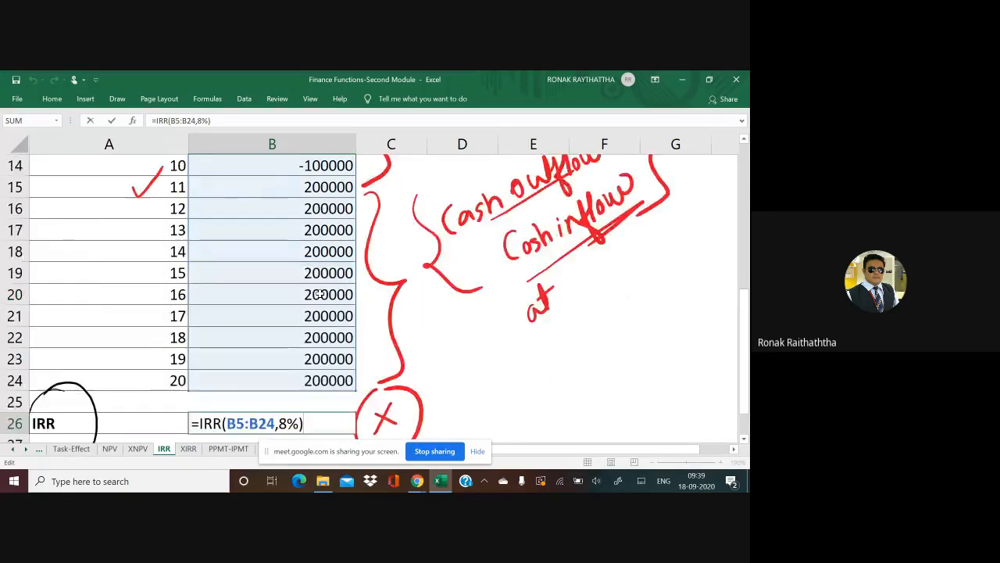
scroll(320, 294, "down", 6)
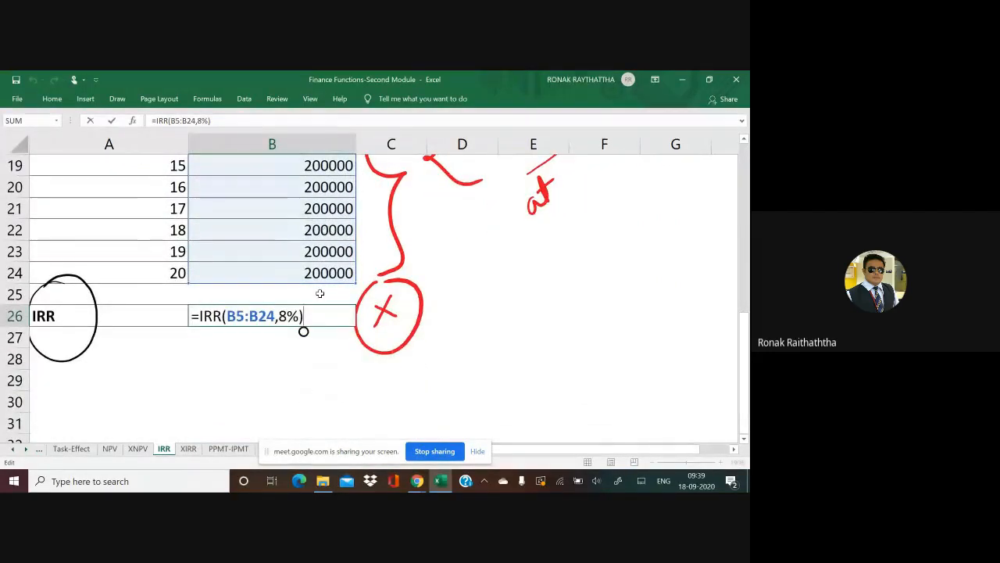
key("ctrl+Return")
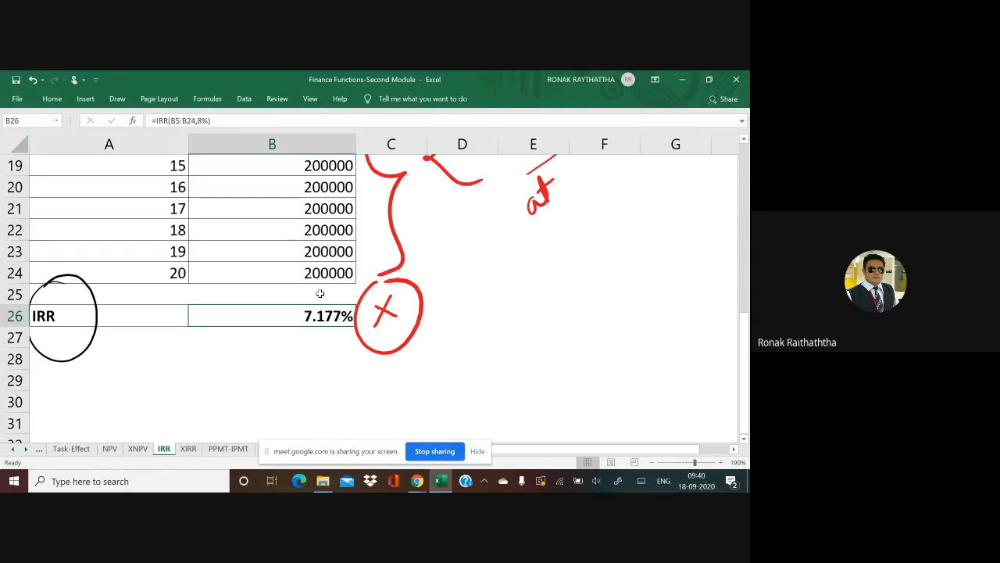
- Draw a red brace beside the amounts for periods 11 to 15 and tick the handwritten "Cash inflow" note
scroll(320, 293, "up", 5)
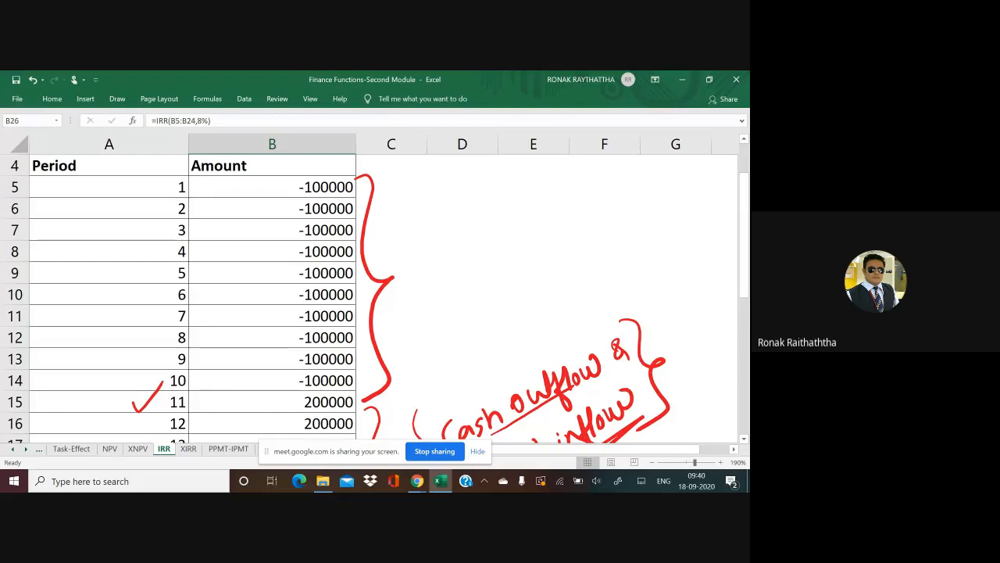
scroll(325, 303, "down", 1)
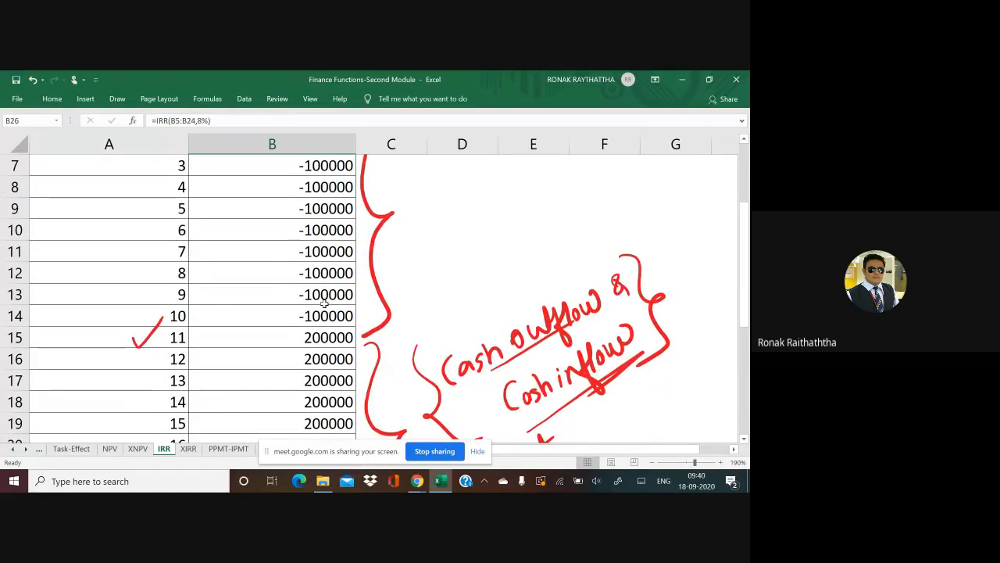
mouse_move(280, 329)
left_mouse_down()
mouse_move(261, 385)
mouse_move(288, 424)
left_mouse_up()
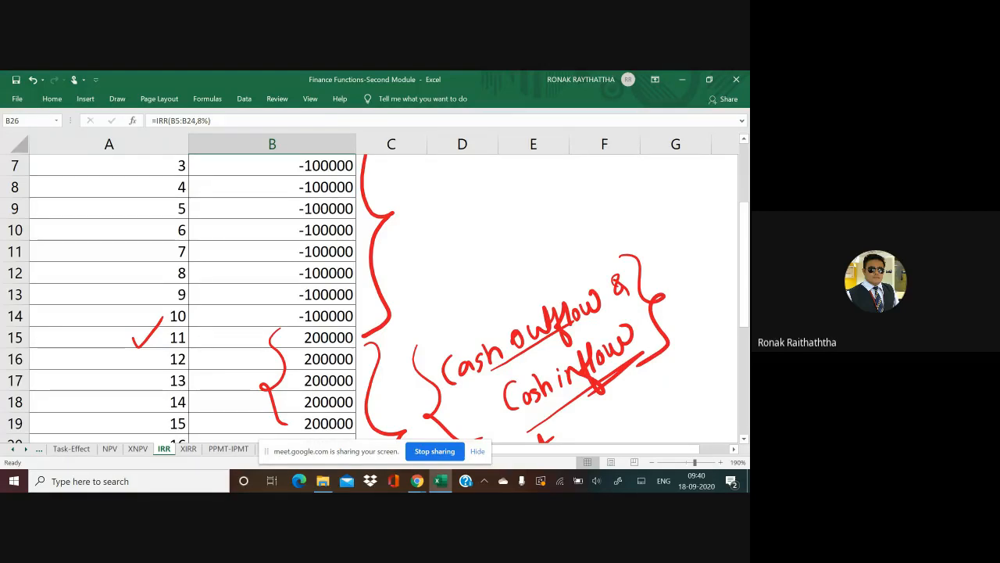
scroll(375, 297, "down", 2)
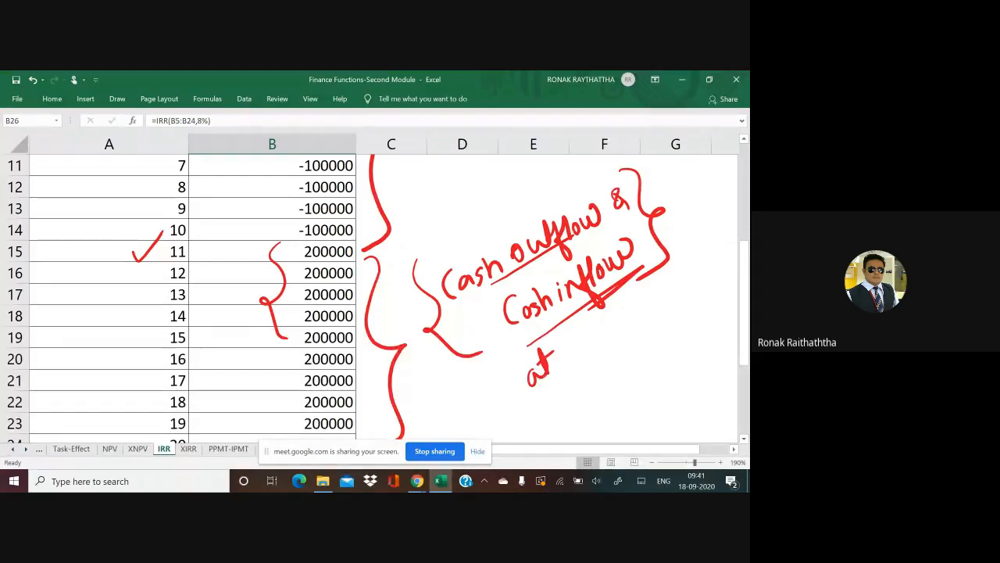
mouse_move(576, 320)
left_mouse_down()
mouse_move(578, 328)
mouse_move(602, 306)
left_mouse_up()
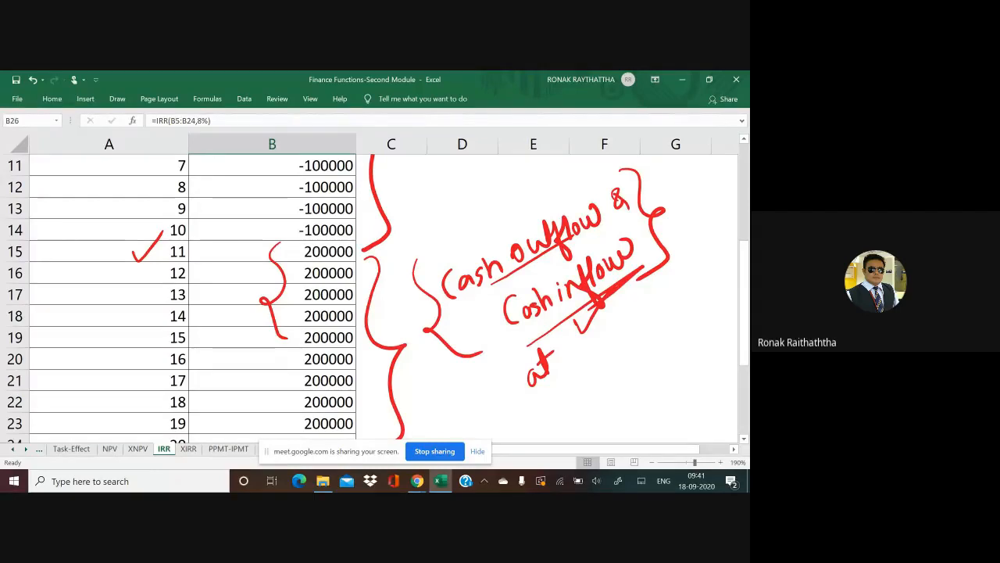
- Handwrite "Investment" in red beside the brace of negative amounts and underline it
scroll(375, 297, "up", 2)
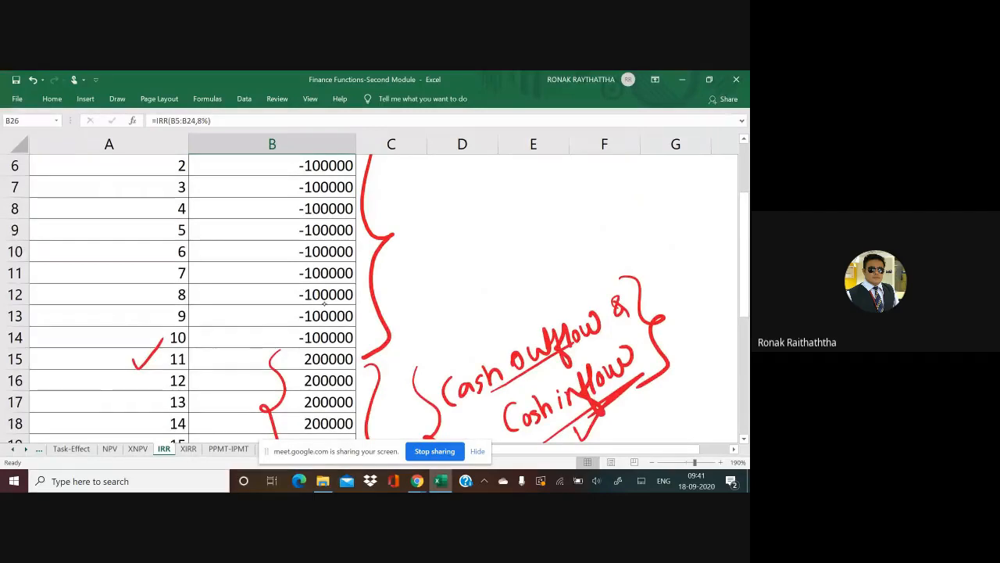
mouse_move(416, 239)
left_mouse_down()
mouse_move(419, 254)
mouse_move(419, 239)
left_mouse_up()
mouse_move(410, 258)
left_mouse_down()
mouse_move(434, 243)
mouse_move(454, 249)
mouse_move(508, 208)
mouse_move(506, 192)
left_mouse_up()
left_click_drag(498, 199, 514, 191)
left_click_drag(408, 275, 515, 224)
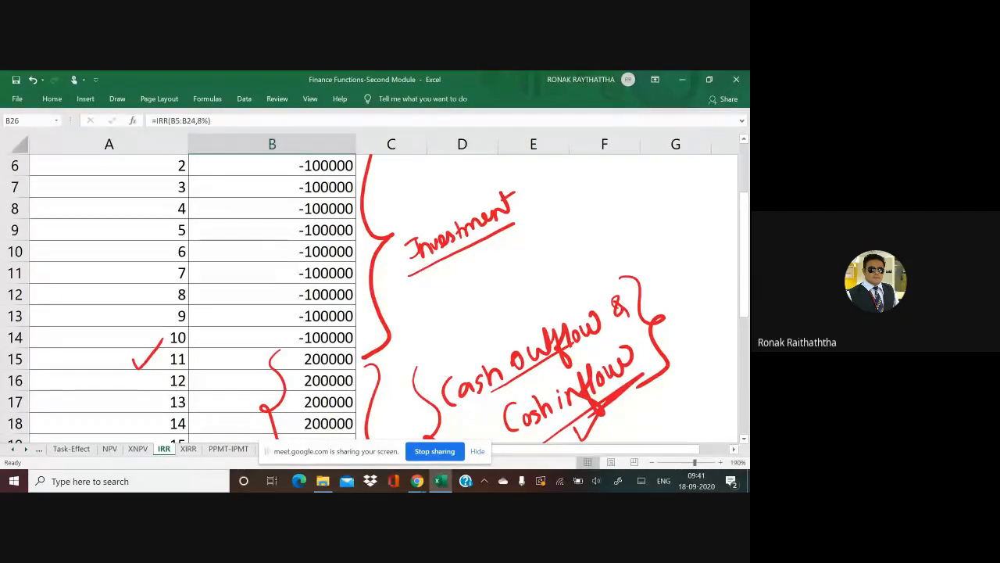
- Draw an arrow down from "Investment" to a handwritten "IRR" and add a circled X beside it
left_click_drag(459, 259, 466, 279)
left_click_drag(457, 273, 471, 271)
mouse_move(450, 303)
left_mouse_down()
mouse_move(465, 312)
mouse_move(493, 300)
left_mouse_up()
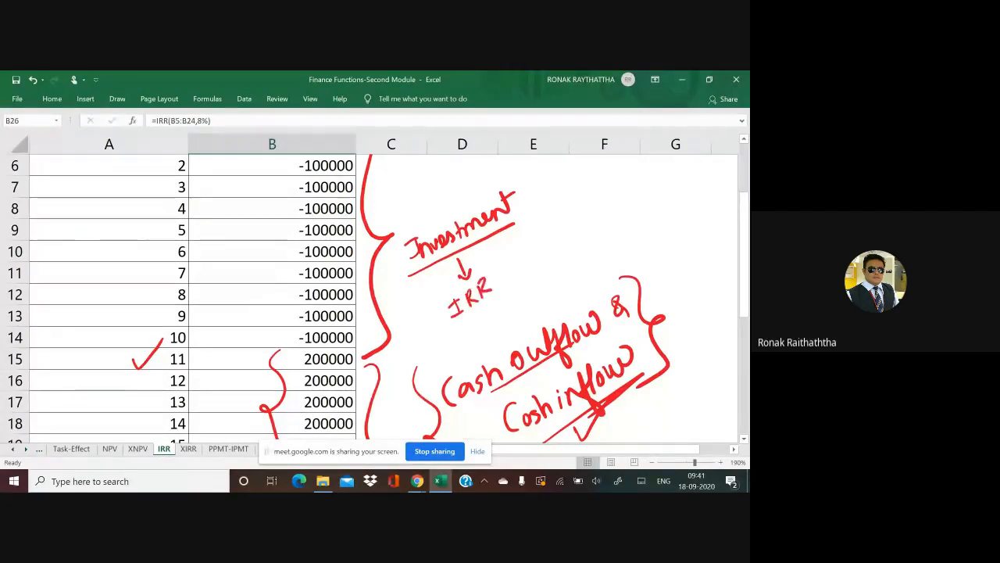
left_click_drag(423, 320, 433, 330)
mouse_move(431, 314)
left_mouse_down()
mouse_move(422, 336)
mouse_move(423, 312)
mouse_move(415, 322)
left_mouse_up()
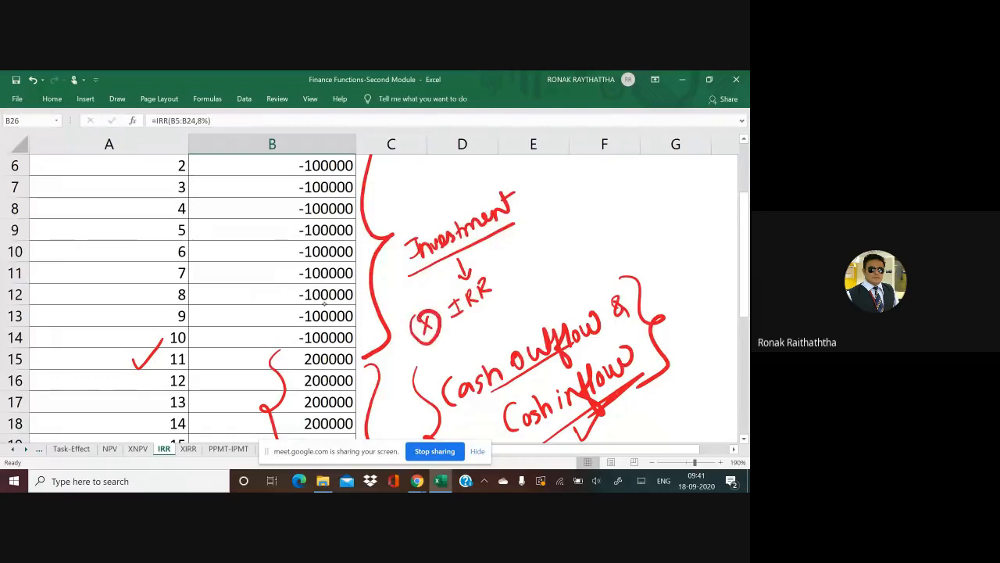
- Circle the handwritten IRR note and draw an arrow from "Investment" to a handwritten, underlined "Cost of finance"
mouse_move(468, 252)
left_mouse_down()
mouse_move(550, 242)
mouse_move(536, 251)
mouse_move(545, 268)
mouse_move(550, 258)
left_mouse_up()
mouse_move(554, 250)
left_mouse_down()
mouse_move(550, 263)
mouse_move(563, 256)
left_mouse_up()
mouse_move(554, 250)
left_mouse_down()
mouse_move(579, 229)
mouse_move(591, 268)
left_mouse_up()
mouse_move(577, 249)
left_mouse_down()
mouse_move(588, 252)
mouse_move(602, 219)
mouse_move(648, 191)
left_mouse_up()
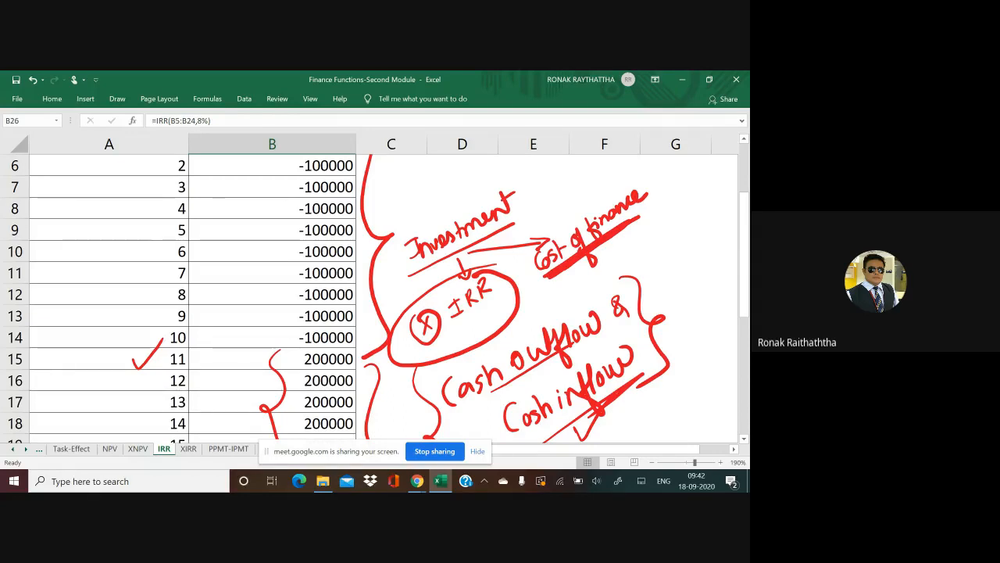
- Bracket the amounts for periods 11 to 20 in red and handwrite a circled "IRR" over the period column
scroll(375, 297, "down", 1)
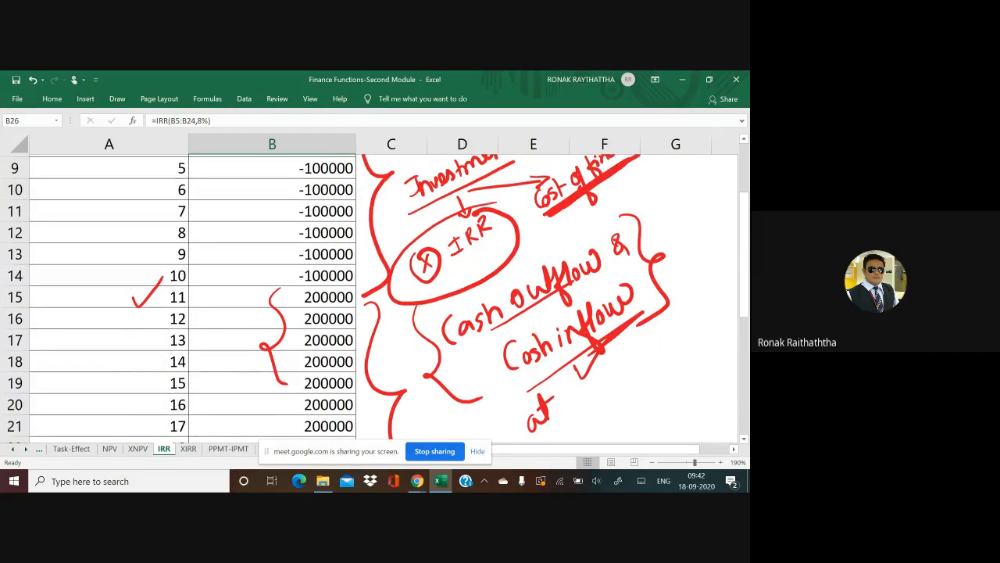
mouse_move(143, 299)
left_mouse_down()
mouse_move(151, 318)
mouse_move(150, 296)
left_mouse_up()
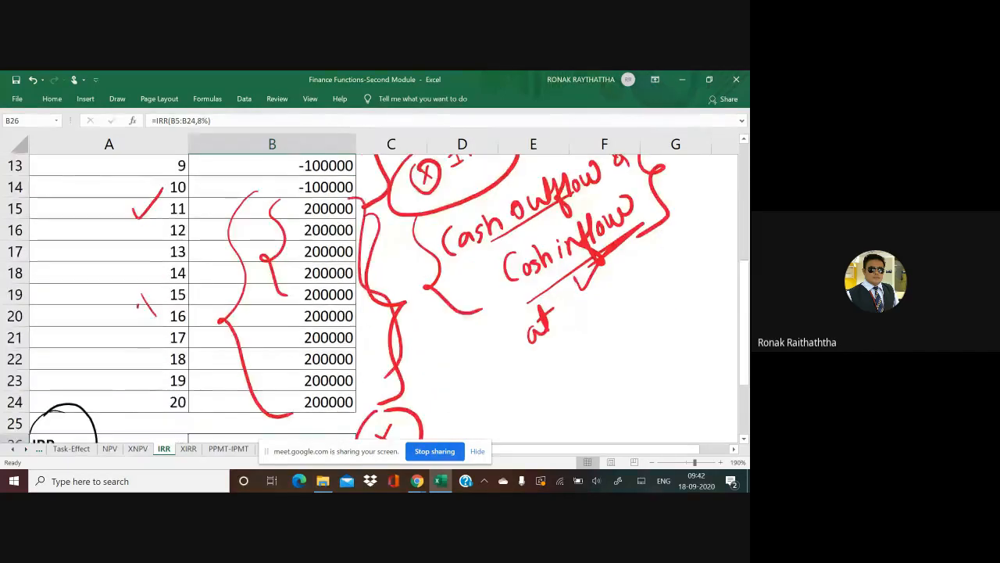
mouse_move(153, 293)
left_mouse_down()
mouse_move(162, 313)
mouse_move(168, 303)
left_mouse_up()
mouse_move(170, 278)
left_mouse_down()
mouse_move(179, 296)
mouse_move(194, 275)
left_mouse_up()
mouse_move(173, 242)
left_mouse_down()
mouse_move(105, 317)
mouse_move(134, 260)
left_mouse_up()
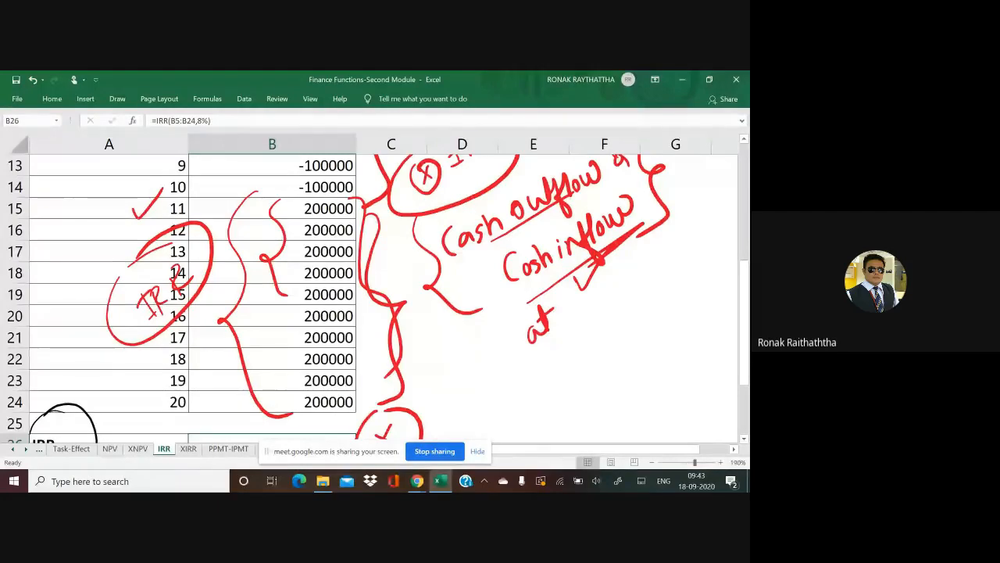
- Draw a red brace along the -100000 amounts down to period 10 and add three slash marks beside them
scroll(375, 297, "up", 3)
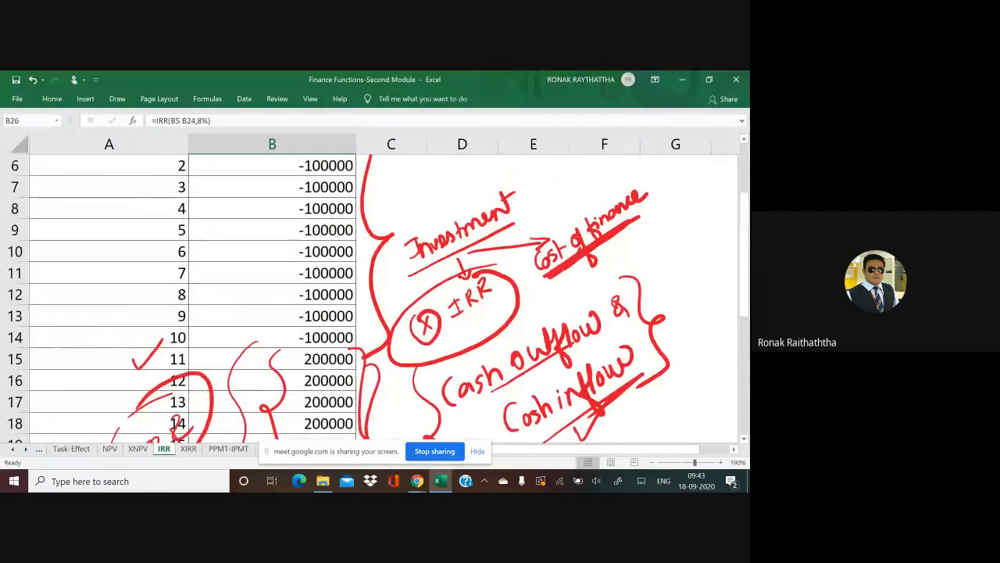
mouse_move(256, 155)
left_mouse_down()
mouse_move(222, 280)
mouse_move(297, 337)
left_mouse_up()
left_click_drag(267, 252, 304, 223)
left_click_drag(272, 279, 304, 256)
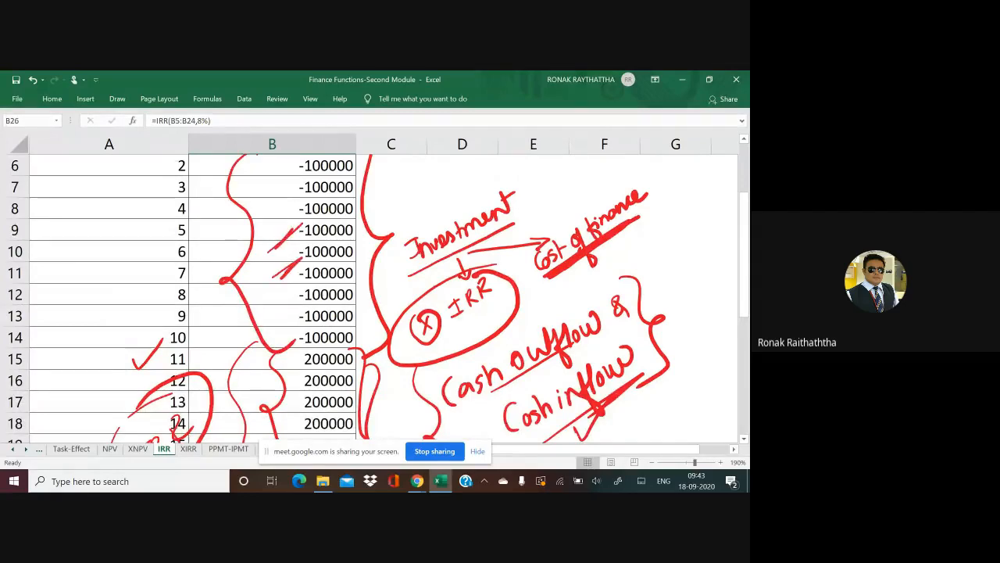
left_click_drag(272, 212, 303, 183)
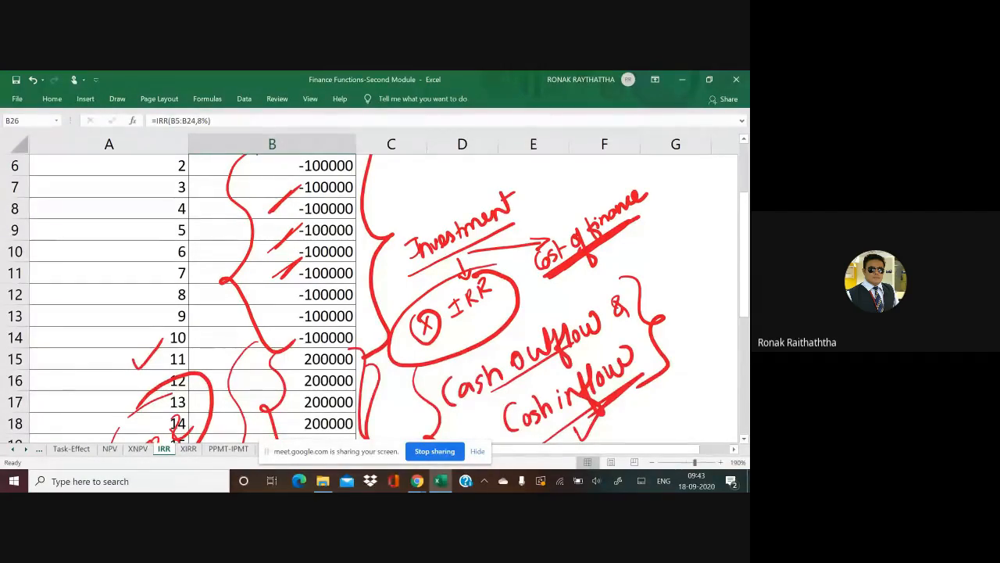
- Underline the handwritten "IRR", box "Cost of finance", and add a tick in front of "Investment"
left_click_drag(452, 336, 500, 302)
mouse_move(528, 258)
left_mouse_down()
mouse_move(535, 304)
mouse_move(641, 172)
mouse_move(533, 311)
left_mouse_up()
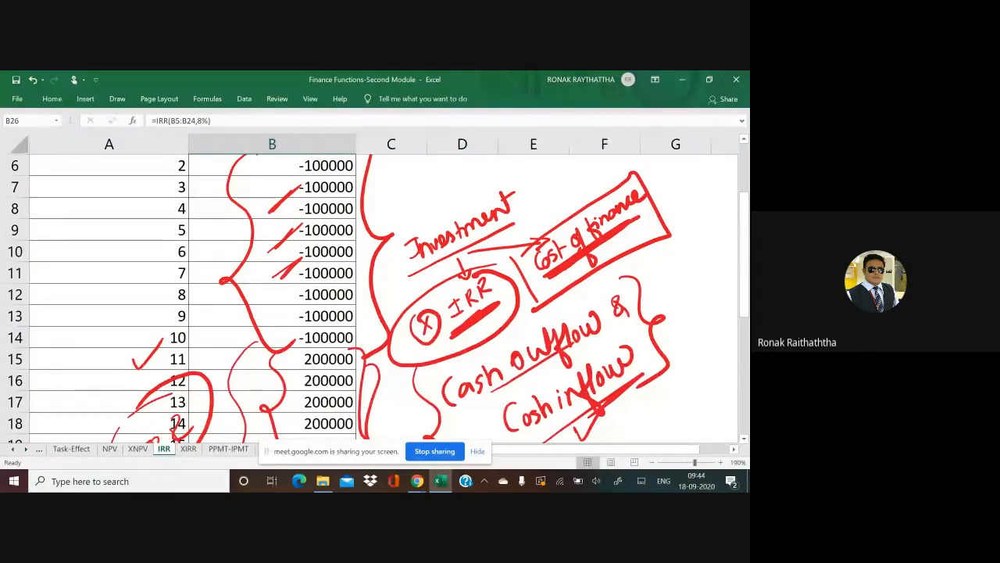
left_click_drag(388, 268, 422, 232)
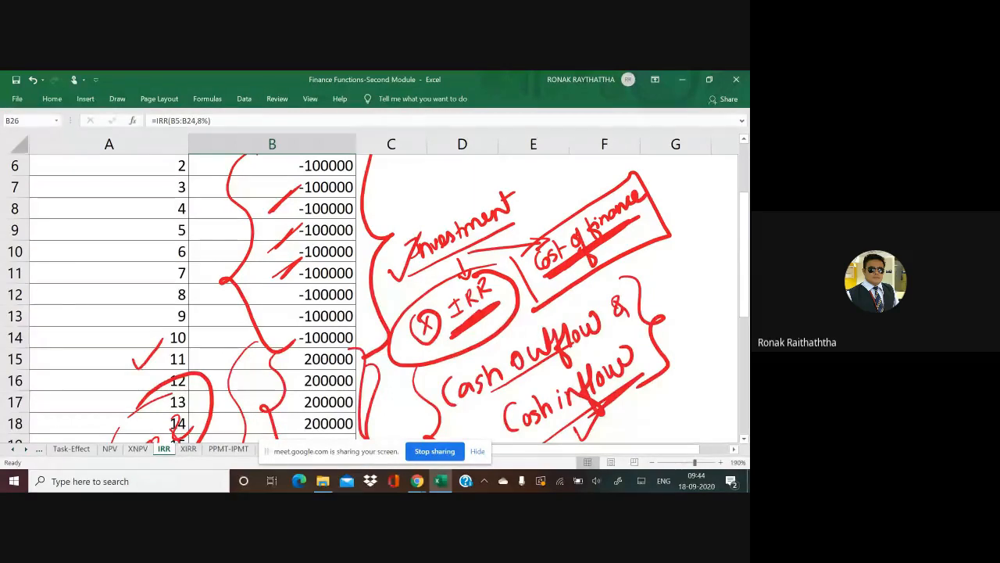
- Handwrite "equity/ Loan/ R & S" in red above "Investment", underline it and draw a box around it
scroll(376, 297, "up", 2)
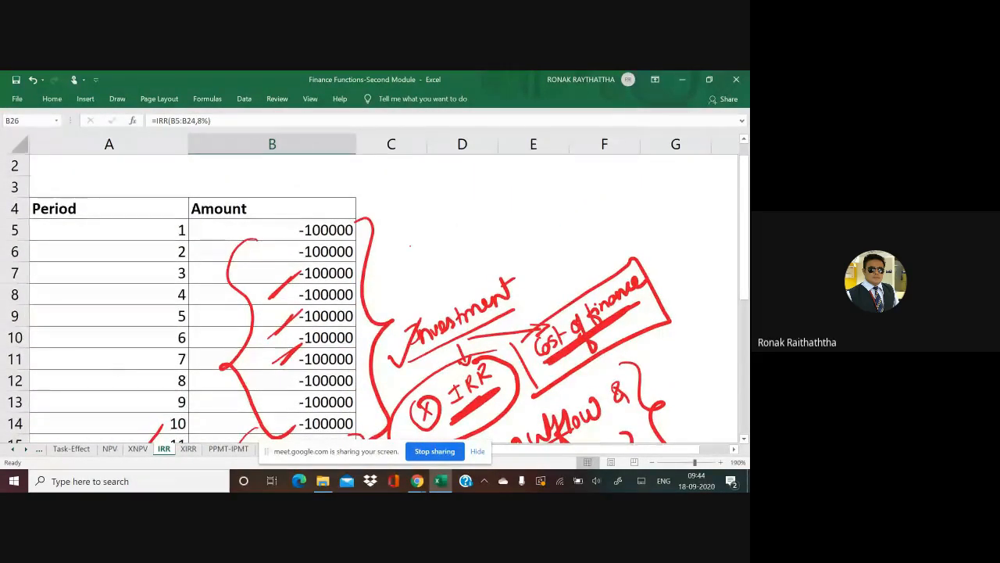
mouse_move(411, 245)
left_mouse_down()
mouse_move(422, 256)
mouse_move(444, 236)
mouse_move(466, 252)
mouse_move(460, 263)
left_mouse_up()
left_click_drag(470, 209, 472, 261)
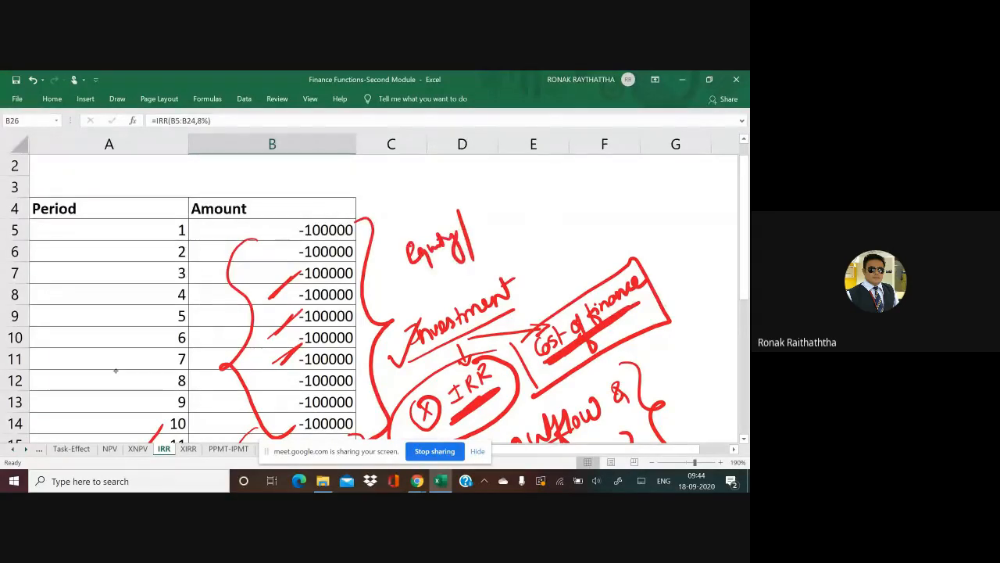
mouse_move(487, 216)
left_mouse_down()
mouse_move(500, 228)
mouse_move(539, 186)
mouse_move(560, 205)
mouse_move(612, 175)
left_mouse_up()
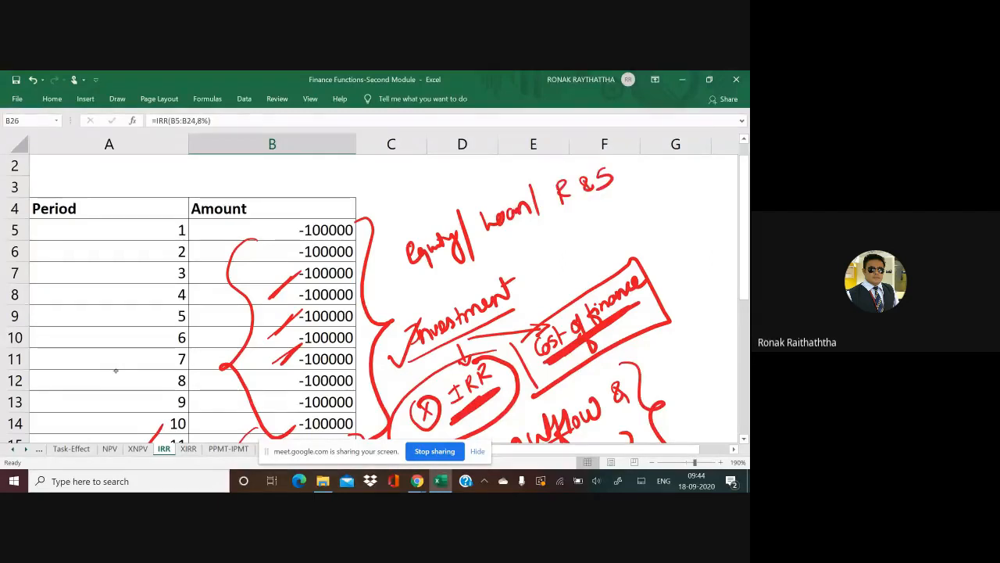
left_click_drag(424, 274, 611, 191)
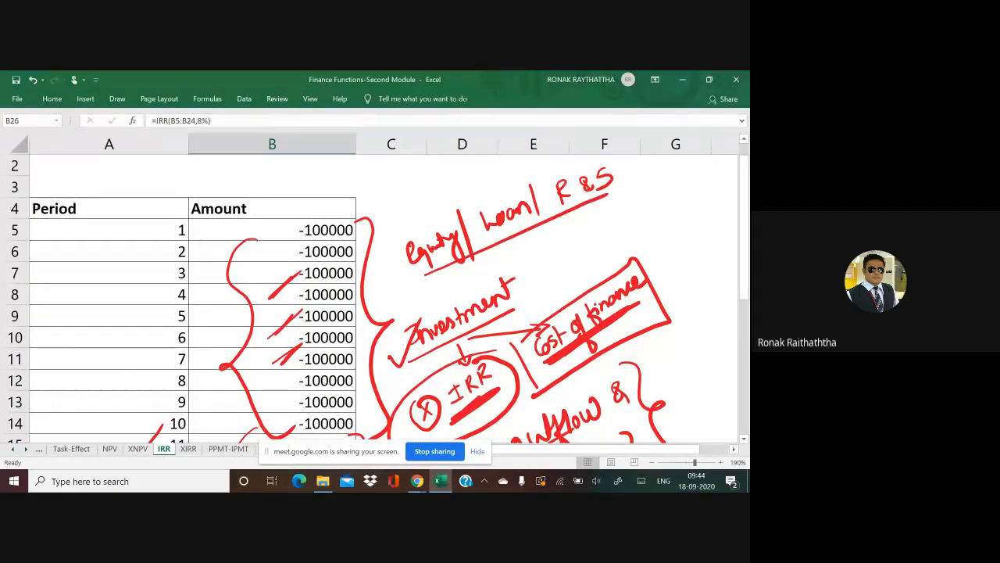
mouse_move(378, 243)
left_mouse_down()
mouse_move(397, 306)
mouse_move(559, 154)
left_mouse_up()
mouse_move(634, 157)
left_mouse_down()
mouse_move(643, 208)
mouse_move(395, 311)
left_mouse_up()
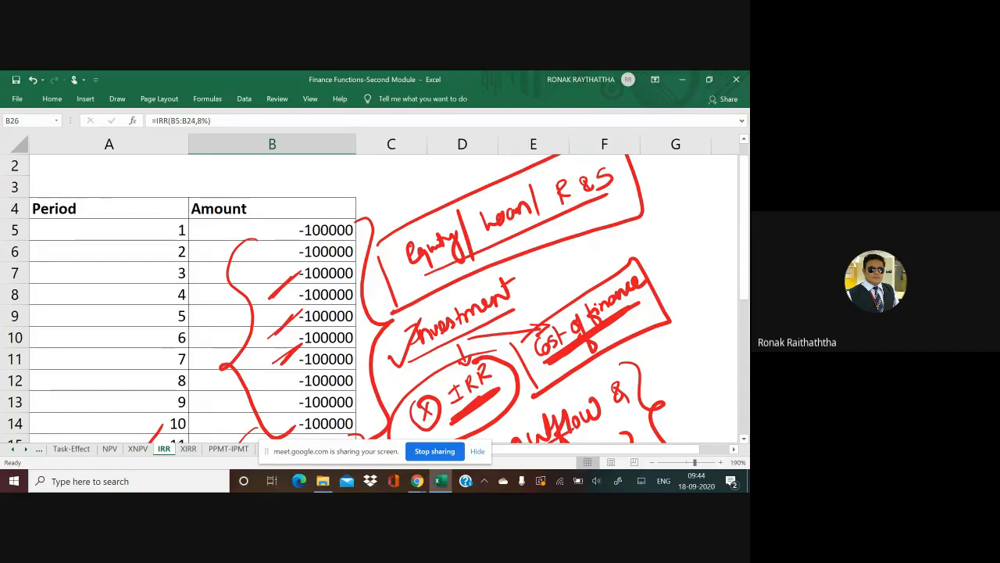
- Switch from the workbook to the Google Meet call in the browser
key("alt+Tab")
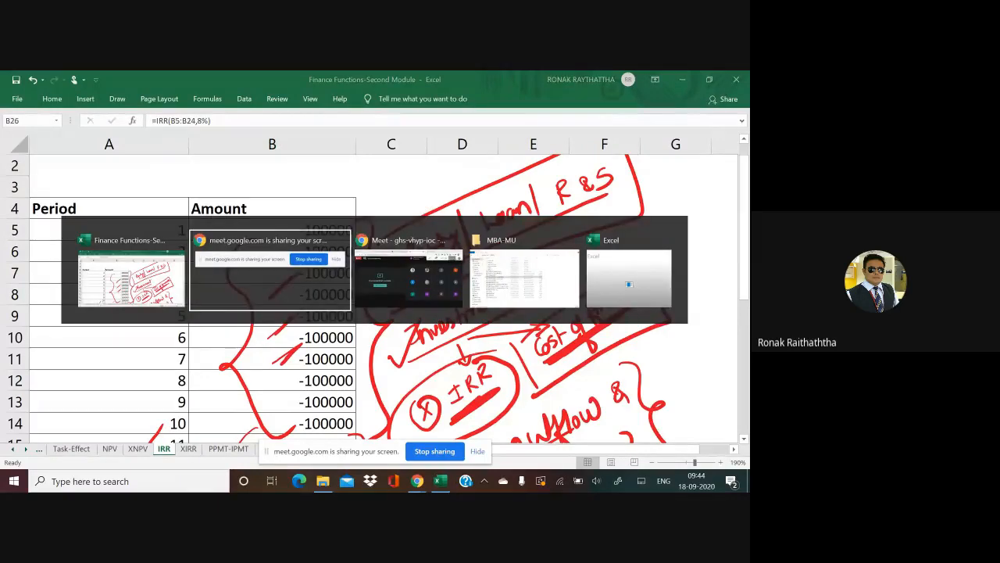
key("alt+Tab")
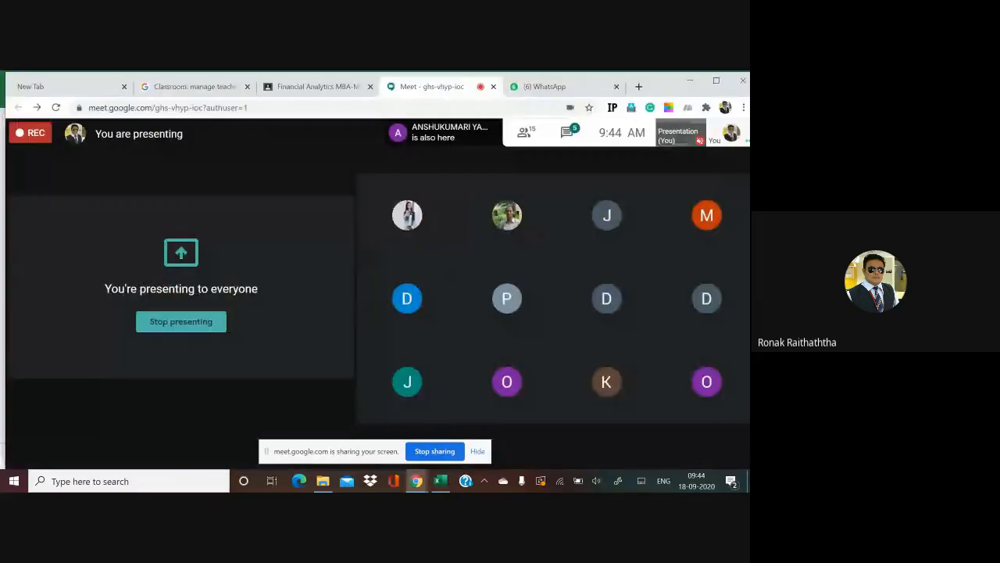
- Open the Meet call's chat, then return to the Excel IRR sheet and review the annotated cash flows and IRR result
left_click(567, 132)
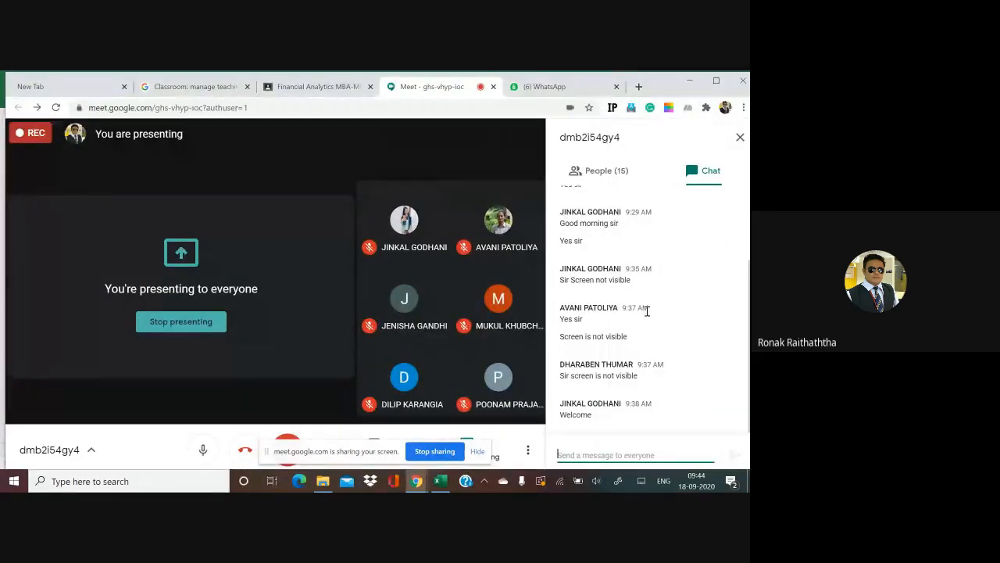
key("alt+Tab")
scroll(382, 360, "down", 3)
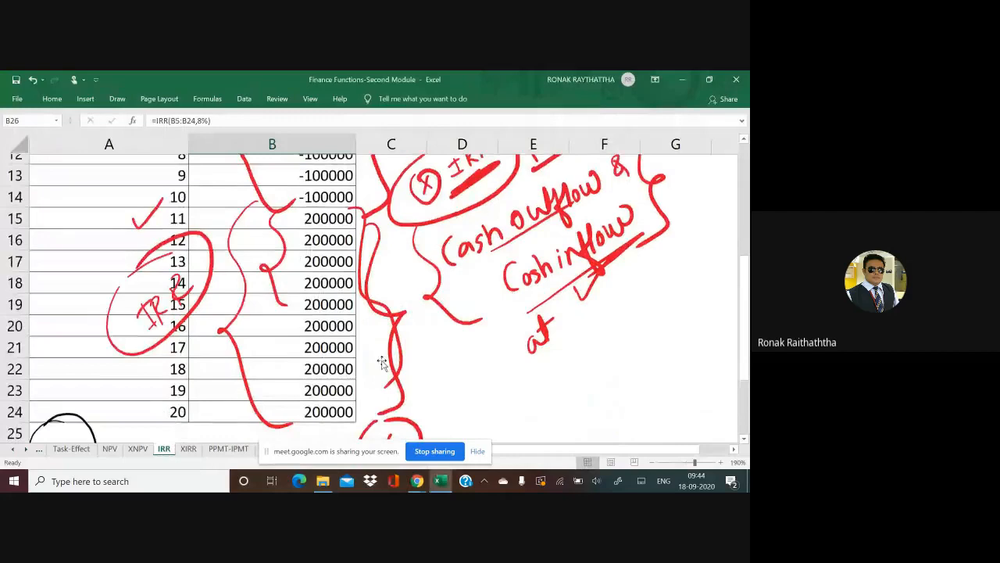
scroll(381, 362, "up", 1)
scroll(382, 362, "down", 3)
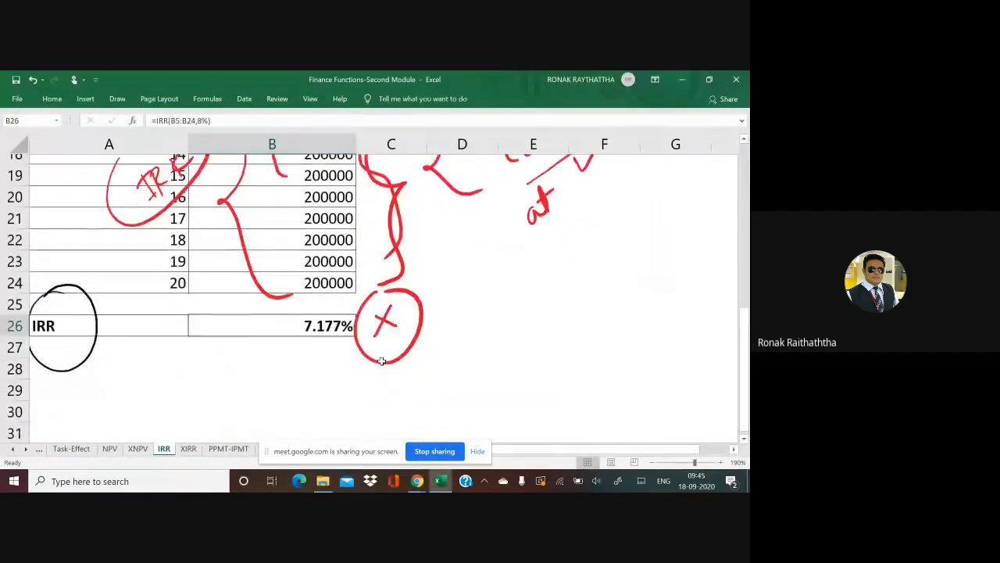
scroll(381, 362, "up", 6)
scroll(382, 362, "down", 3)
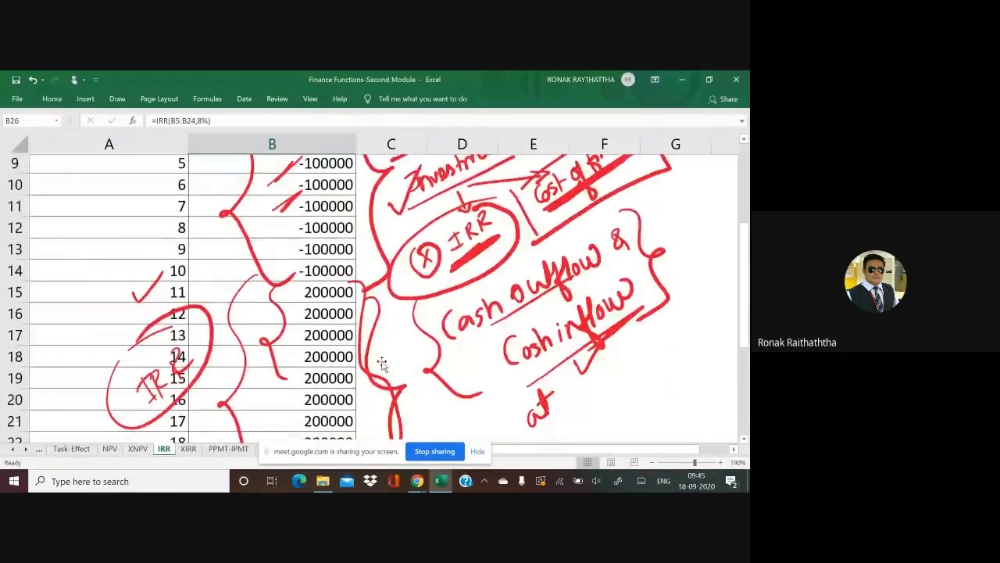
- Check the Meet chat for new student replies and switch back to the Excel workbook
key("alt+Tab")
key("alt+Tab")
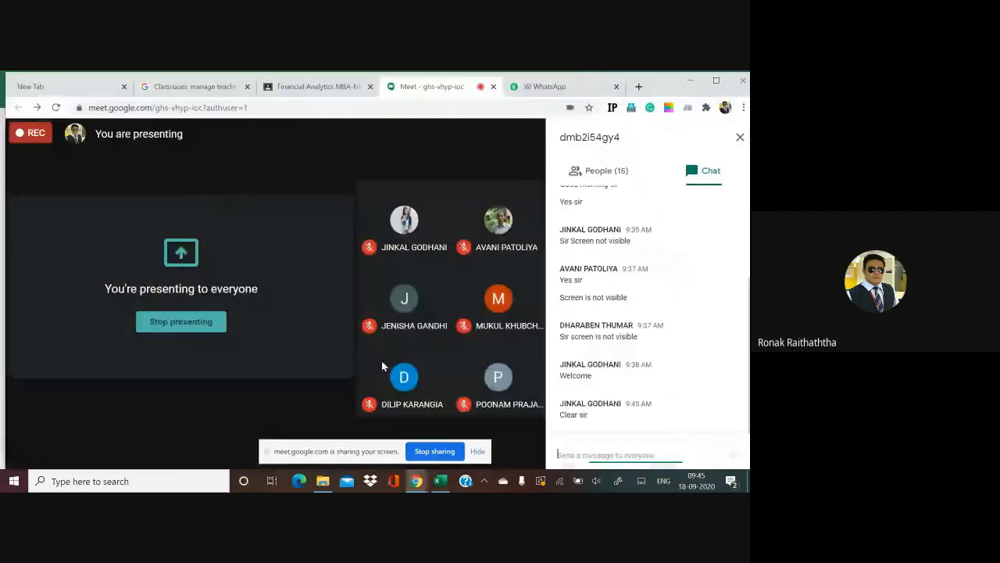
key("alt+Tab")
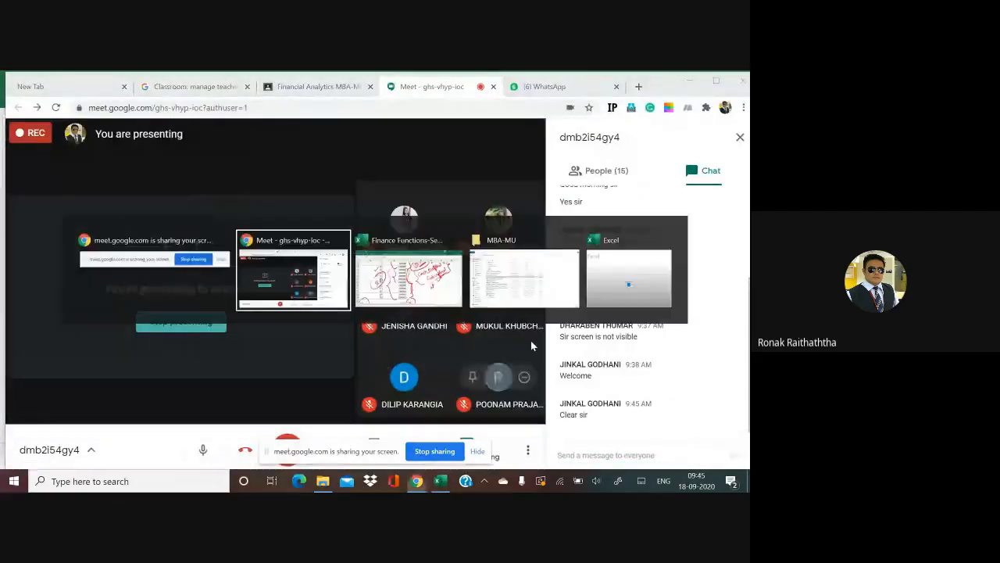
key("alt+Tab")
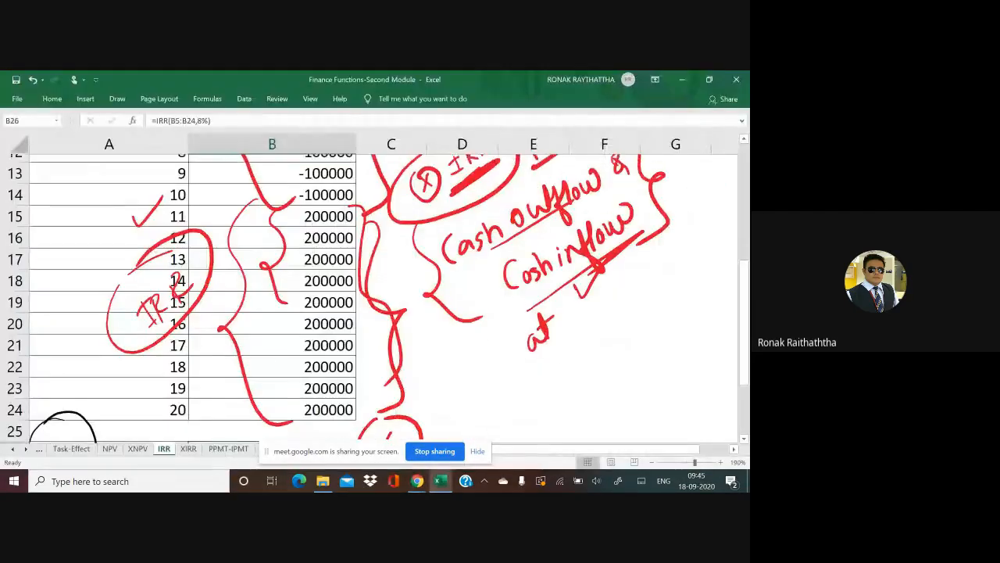
- Open the IRR formula in B26 for display and underline the IRR label in A26 in red
scroll(341, 297, "up", 4)
scroll(340, 297, "down", 4)
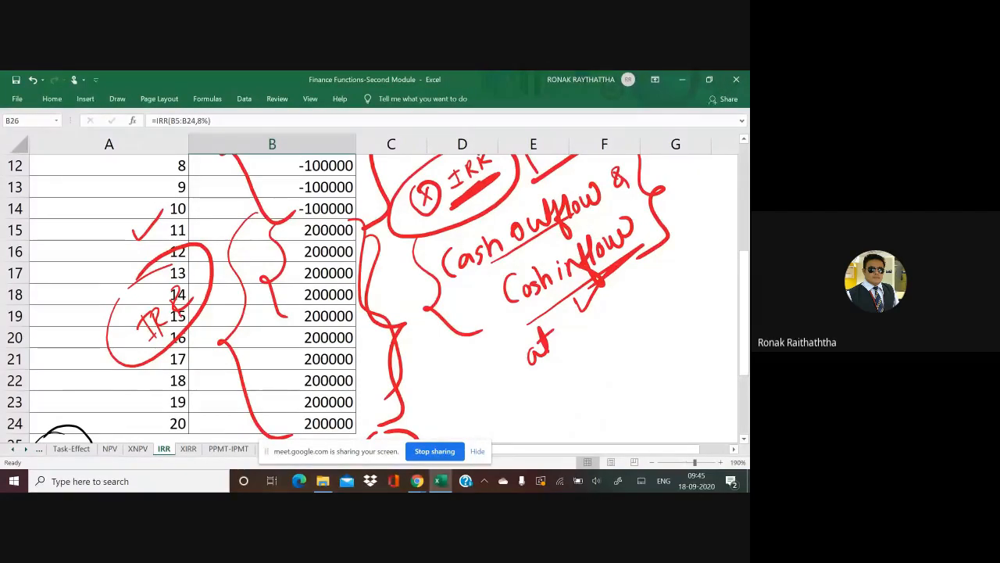
scroll(375, 297, "down", 3)
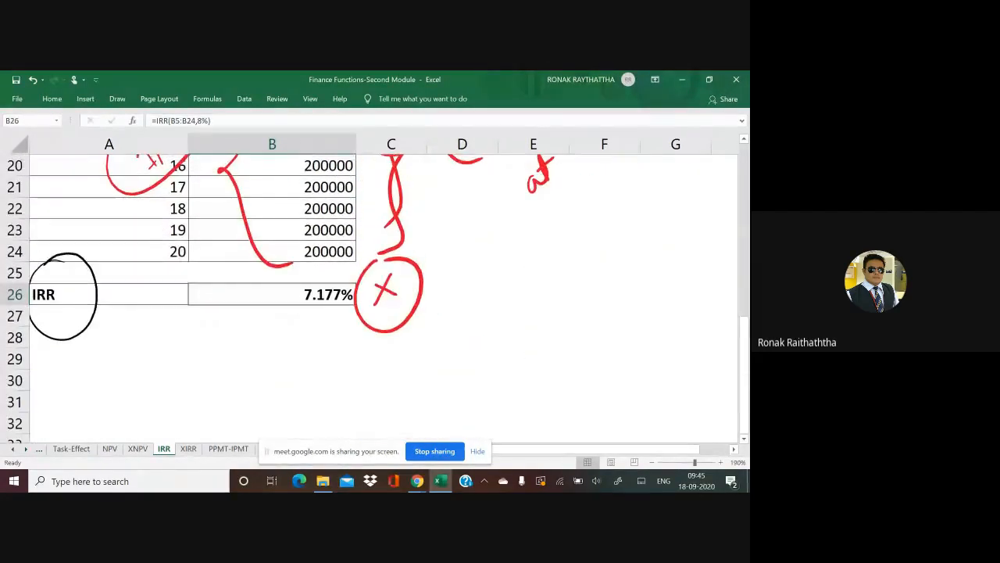
double_click(268, 293)
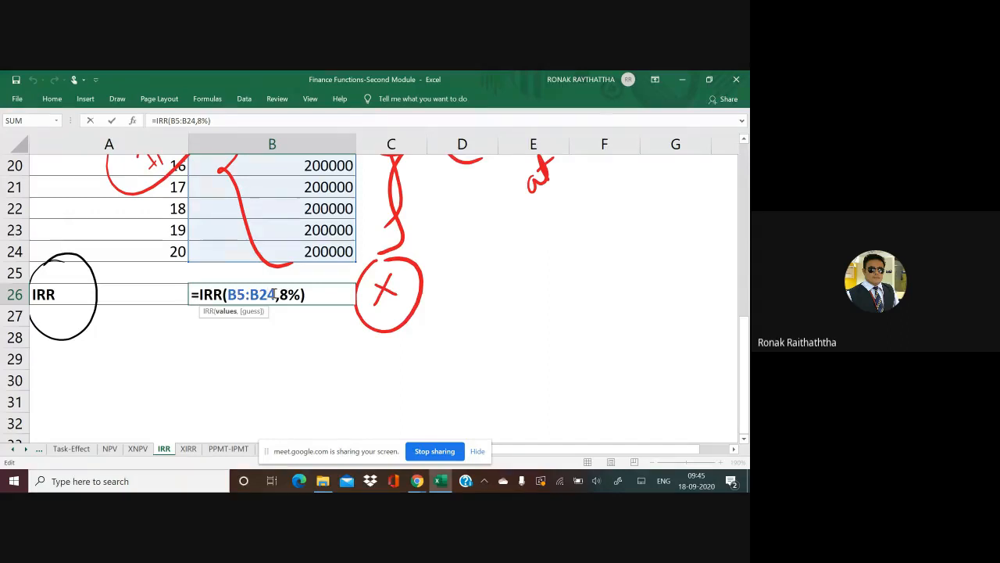
mouse_move(127, 306)
left_mouse_down()
mouse_move(81, 307)
mouse_move(136, 298)
left_mouse_up()
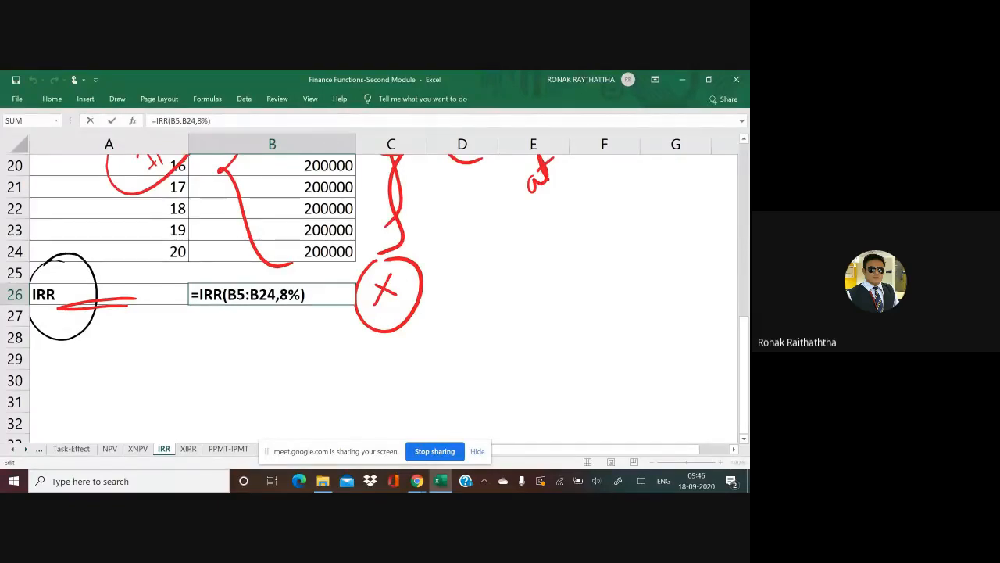
- Draw a red tick beside the boxed "Cost of finance" note and close the formula in B26
scroll(276, 294, "up", 2)
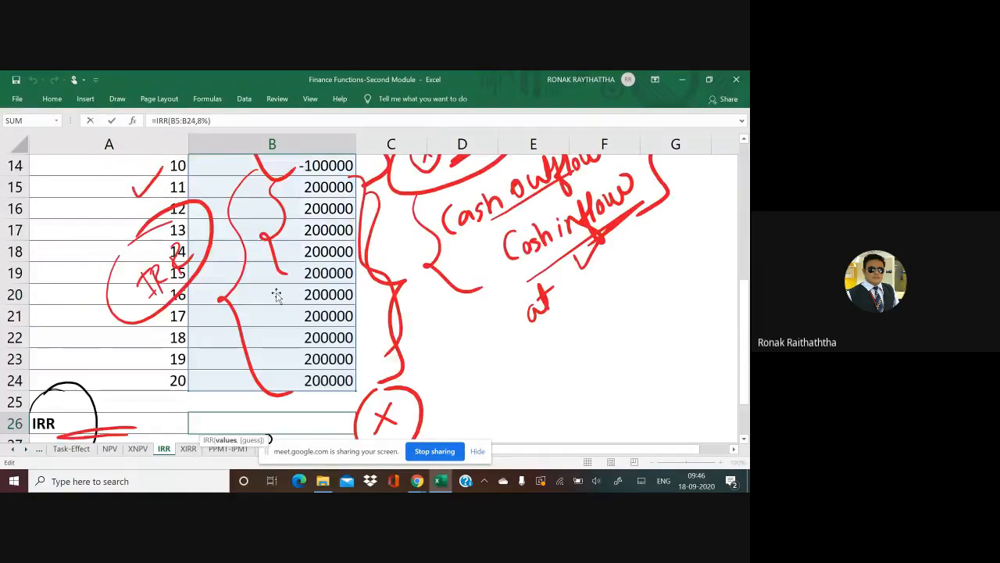
scroll(349, 272, "up", 3)
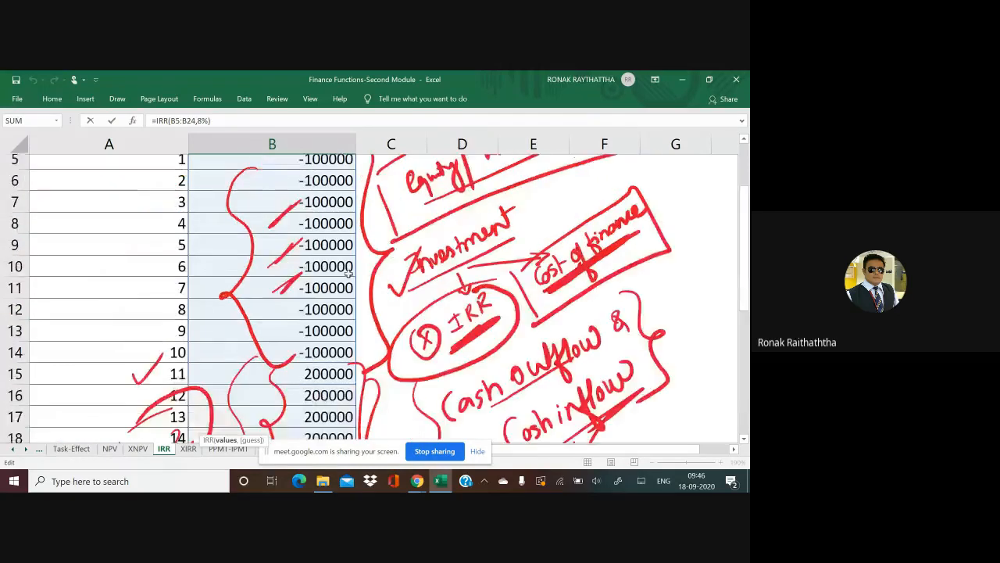
scroll(348, 272, "up", 1)
left_click_drag(648, 265, 695, 230)
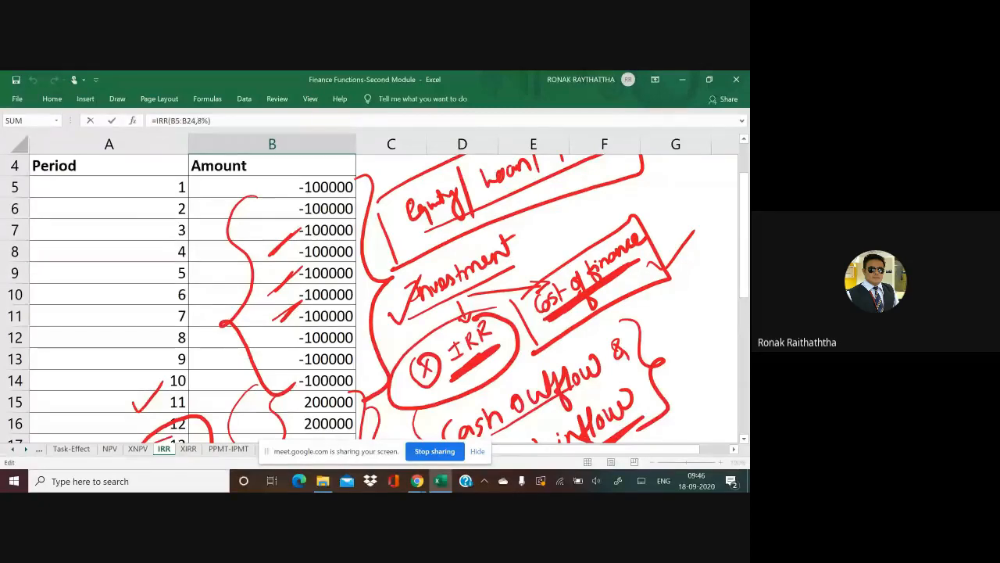
key("Return")
- Outline "equity" and "Loan" in red, draw an arrow from "equity" towards "Cost of finance", and underline "R & S"
scroll(375, 297, "up", 1)
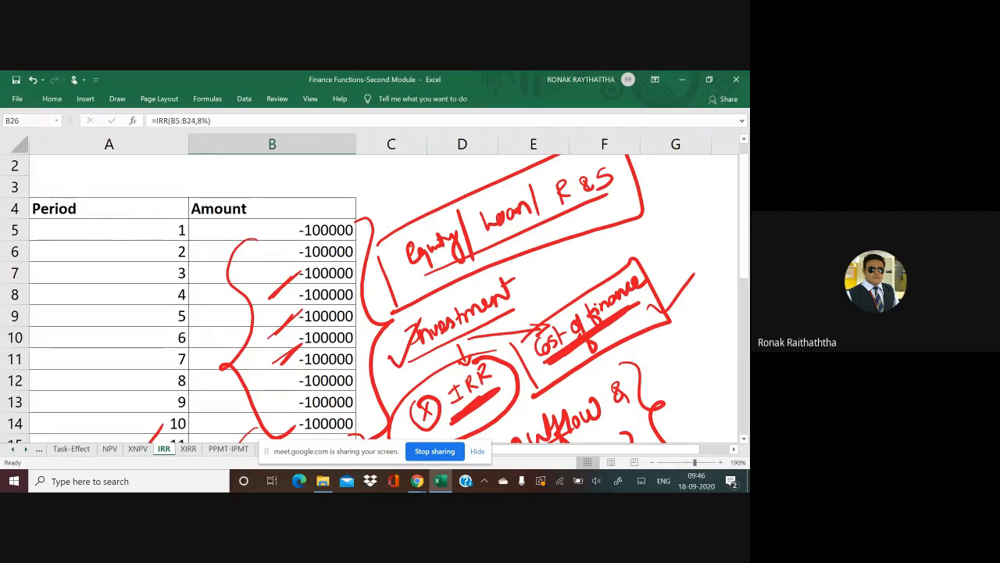
left_click_drag(393, 248, 420, 294)
mouse_move(471, 257)
left_mouse_down()
mouse_move(586, 269)
mouse_move(568, 294)
left_mouse_up()
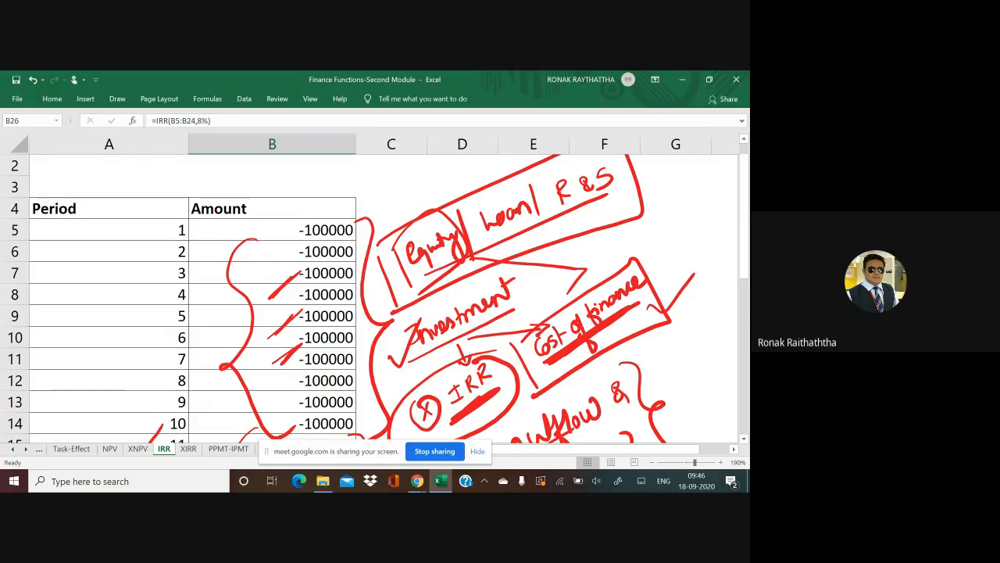
mouse_move(465, 210)
left_mouse_down()
mouse_move(544, 204)
mouse_move(478, 258)
left_mouse_up()
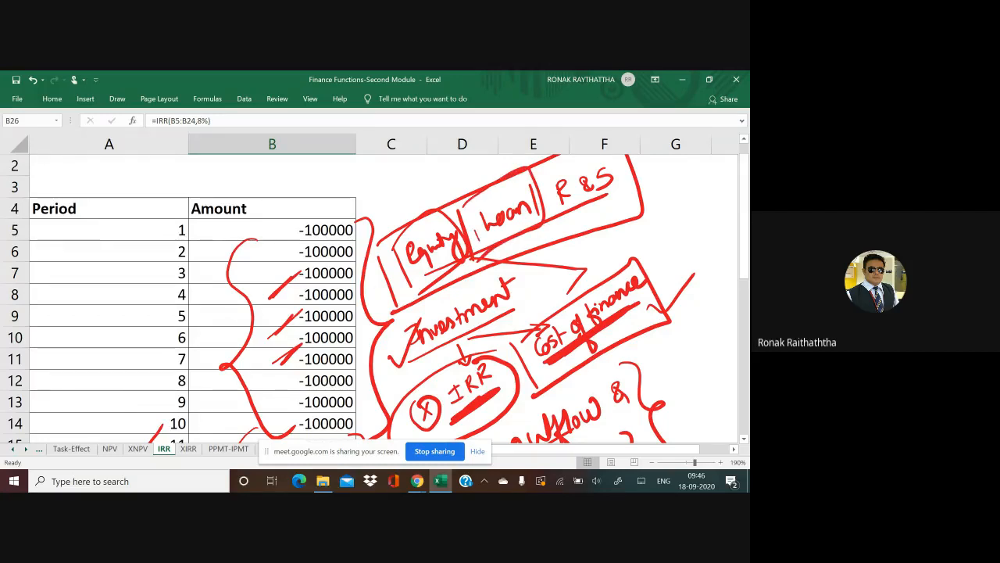
left_click_drag(561, 219, 619, 201)
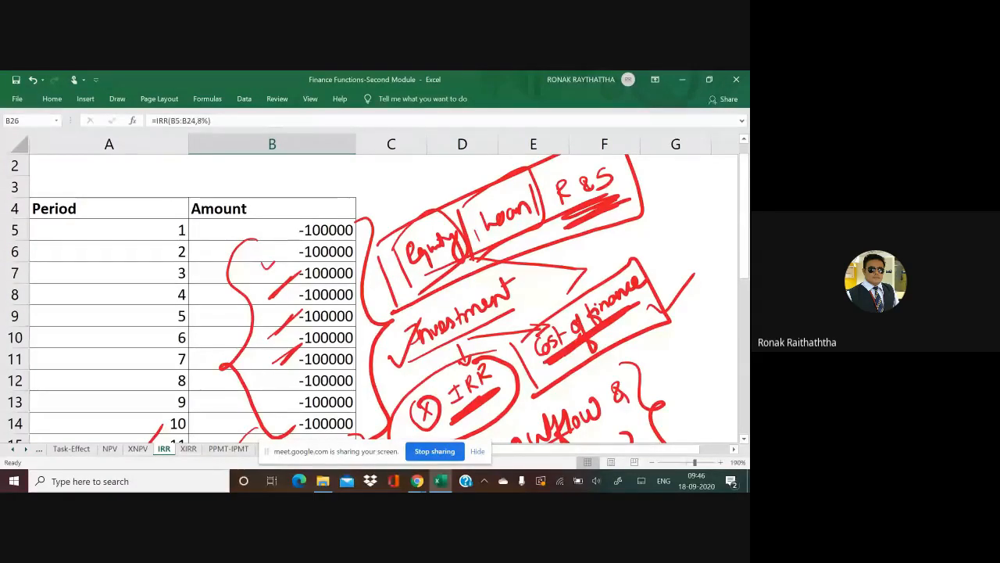
- Add red ticks beside the first -100000 amounts and extra marks at "equity", "Loan" and column A near period 6
left_click_drag(263, 258, 289, 247)
mouse_move(272, 289)
left_mouse_down()
mouse_move(290, 282)
mouse_move(305, 300)
left_mouse_up()
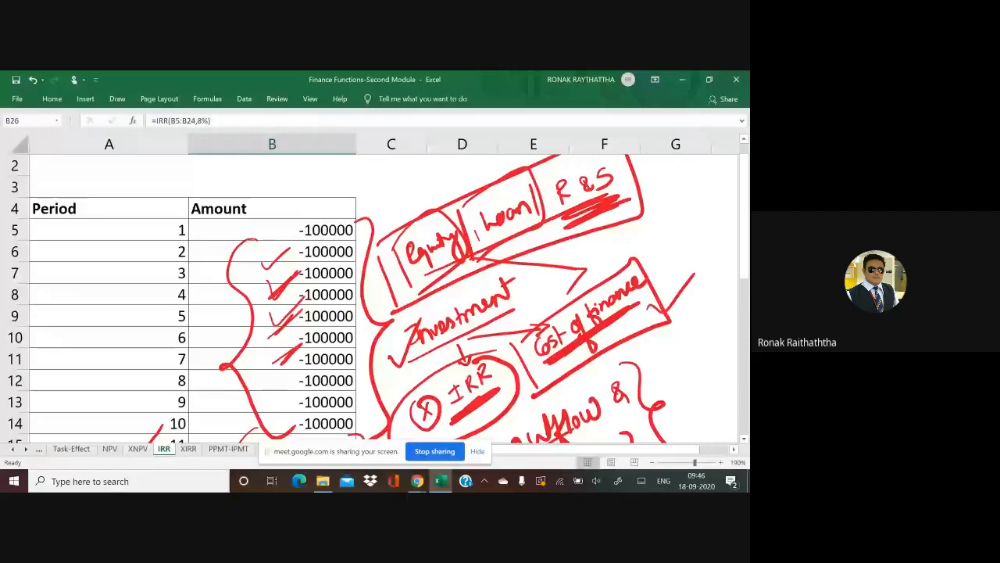
left_click_drag(420, 284, 442, 271)
left_click_drag(522, 229, 538, 238)
left_click_drag(106, 317, 93, 334)
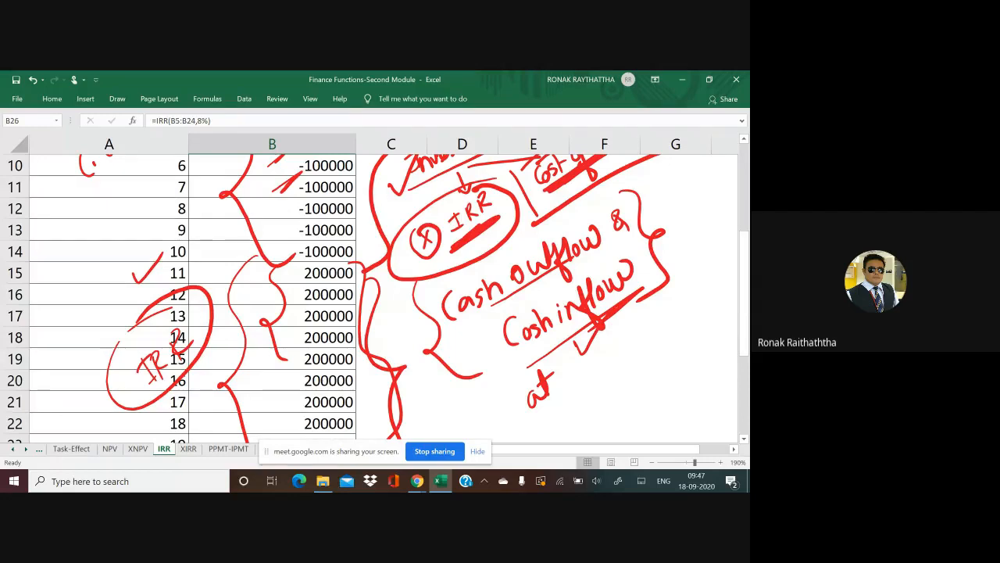
- On the MIRR sheet, brace the three negative cash flows in red and handwrite "differently at different Rate" beside them
left_click_drag(329, 452, 306, 491)
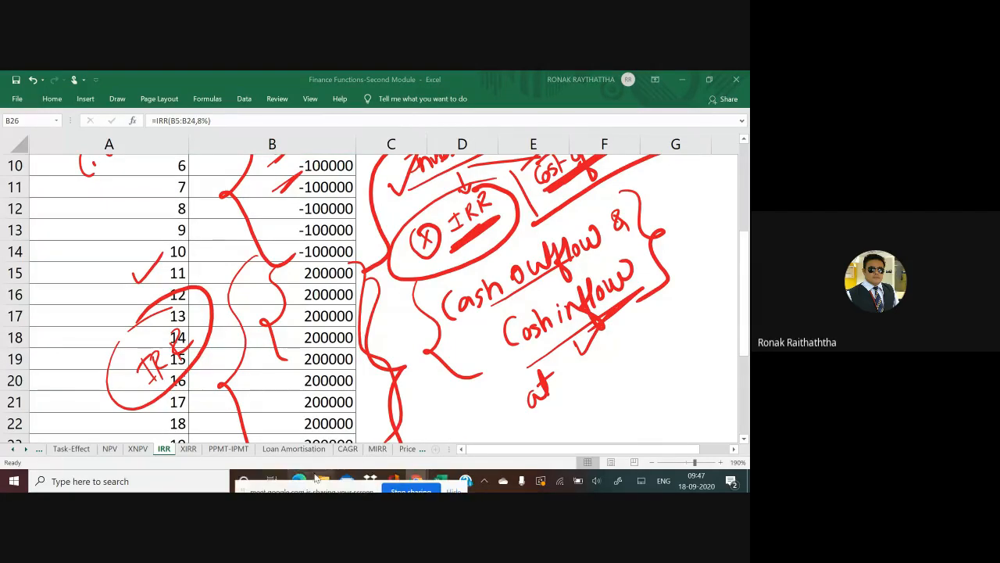
left_click(376, 450)
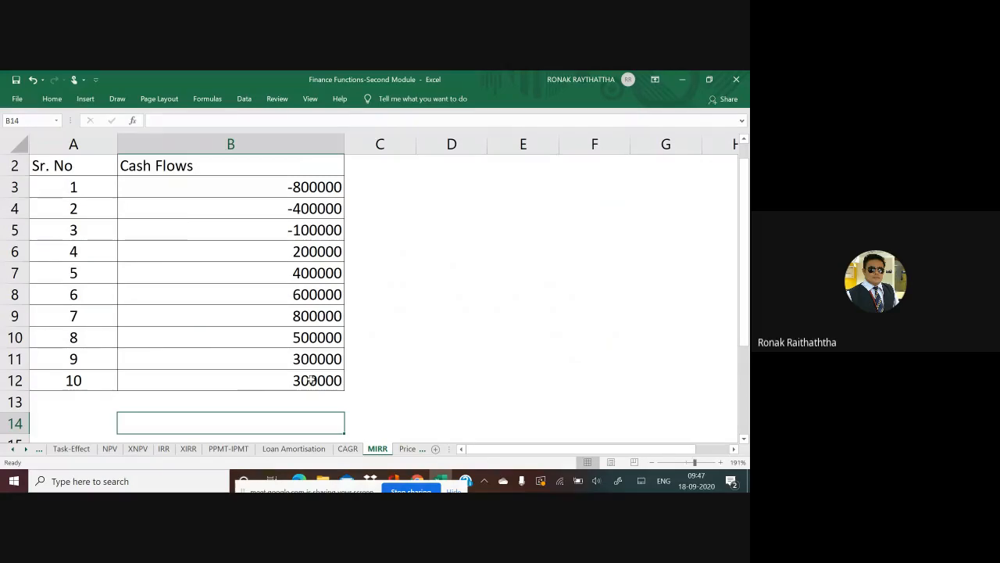
mouse_move(350, 178)
left_mouse_down()
mouse_move(371, 195)
mouse_move(359, 237)
left_mouse_up()
left_click_drag(389, 203, 398, 209)
mouse_move(403, 198)
left_mouse_down()
mouse_move(420, 220)
mouse_move(438, 201)
mouse_move(435, 186)
mouse_move(461, 185)
mouse_move(472, 166)
mouse_move(477, 177)
mouse_move(522, 181)
left_mouse_up()
mouse_move(529, 161)
left_mouse_down()
mouse_move(526, 178)
mouse_move(536, 165)
left_mouse_up()
mouse_move(562, 178)
left_mouse_down()
mouse_move(597, 208)
mouse_move(608, 174)
mouse_move(634, 167)
left_mouse_up()
left_click_drag(635, 180, 641, 159)
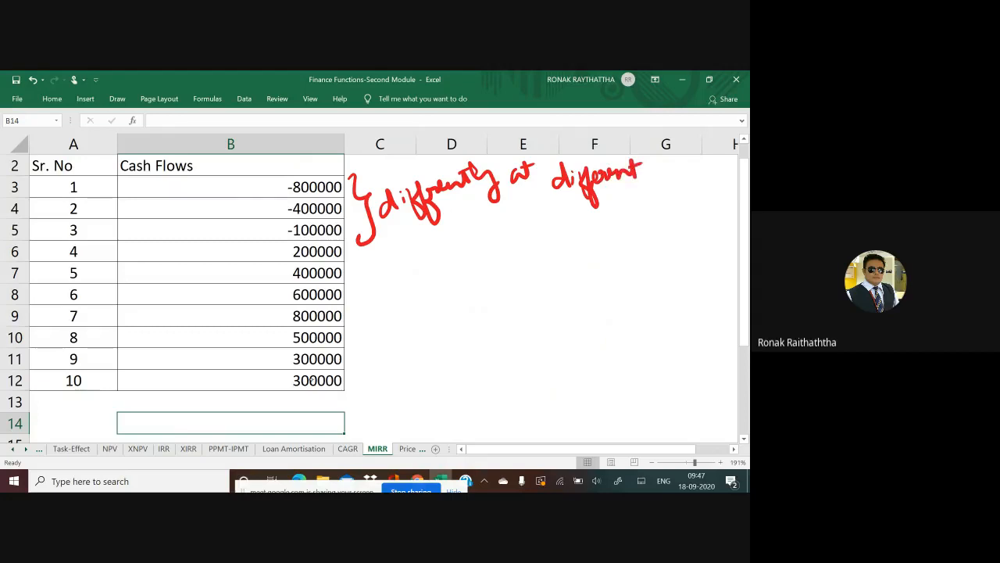
mouse_move(616, 207)
left_mouse_down()
mouse_move(617, 226)
mouse_move(641, 213)
left_mouse_up()
left_click_drag(636, 204, 665, 208)
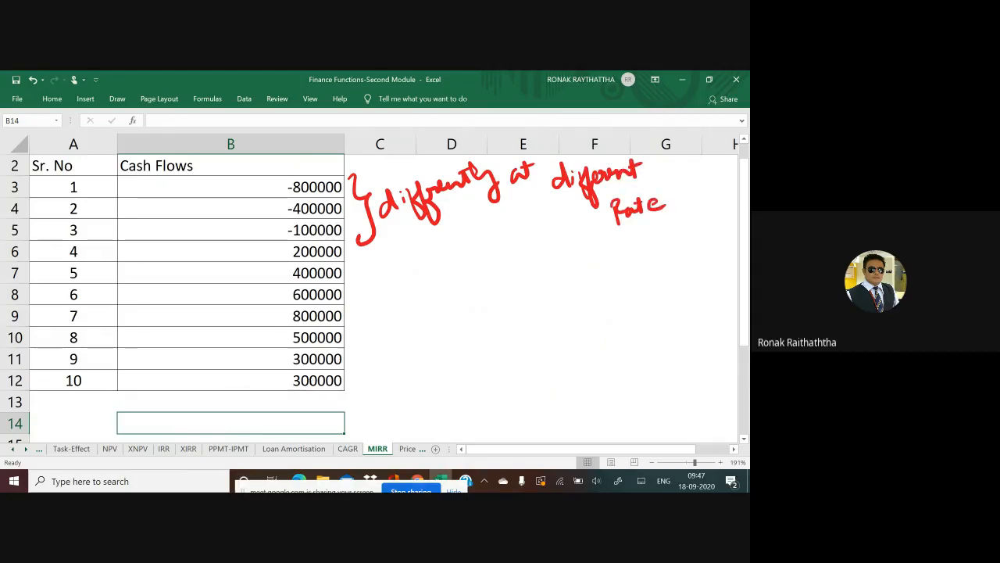
- Draw a red brace along the positive cash flows and handwrite "differently at different Rate" next to it
mouse_move(347, 250)
left_mouse_down()
mouse_move(361, 369)
mouse_move(341, 364)
left_mouse_up()
mouse_move(402, 289)
left_mouse_down()
mouse_move(394, 316)
mouse_move(431, 312)
mouse_move(496, 266)
mouse_move(494, 314)
left_mouse_up()
left_click_drag(508, 278, 536, 261)
mouse_move(464, 341)
left_mouse_down()
mouse_move(472, 318)
mouse_move(505, 332)
mouse_move(573, 283)
mouse_move(588, 298)
mouse_move(599, 289)
left_mouse_up()
left_click_drag(599, 292, 614, 290)
left_click(625, 278)
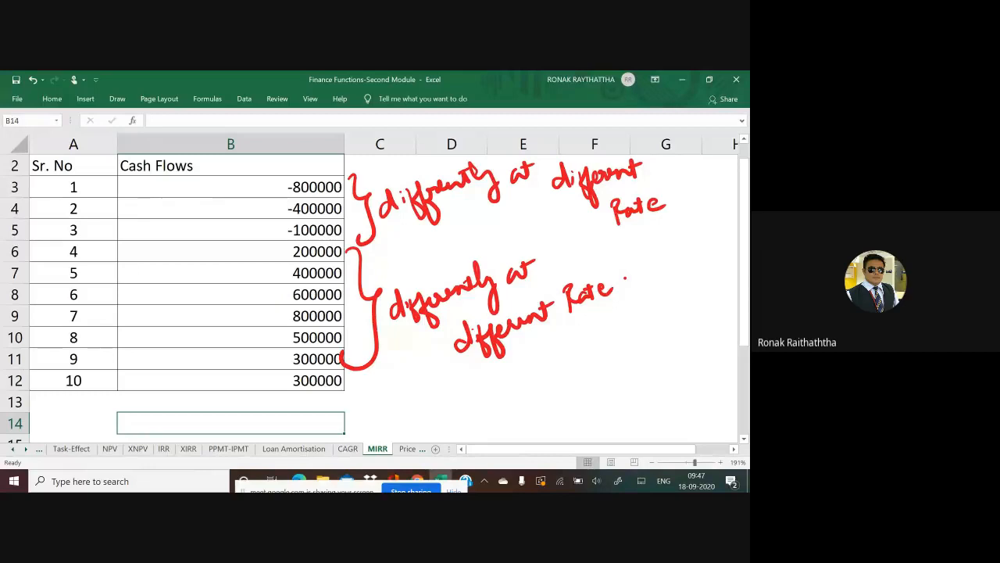
- Handwrite "Cost of finance" below the notes and link it with a curved arrow to the braced negative cash flows
mouse_move(405, 385)
left_mouse_down()
mouse_move(468, 395)
mouse_move(473, 382)
left_mouse_up()
mouse_move(490, 380)
left_mouse_down()
mouse_move(481, 396)
mouse_move(497, 395)
mouse_move(503, 379)
left_mouse_up()
left_click_drag(519, 377, 528, 413)
mouse_move(552, 369)
left_mouse_down()
mouse_move(539, 405)
mouse_move(551, 385)
mouse_move(579, 373)
mouse_move(594, 381)
mouse_move(626, 372)
left_mouse_up()
mouse_move(411, 388)
left_mouse_down()
mouse_move(327, 408)
mouse_move(228, 258)
mouse_move(274, 200)
mouse_move(259, 195)
left_mouse_up()
mouse_move(254, 205)
left_mouse_down()
mouse_move(272, 211)
mouse_move(280, 248)
left_mouse_up()
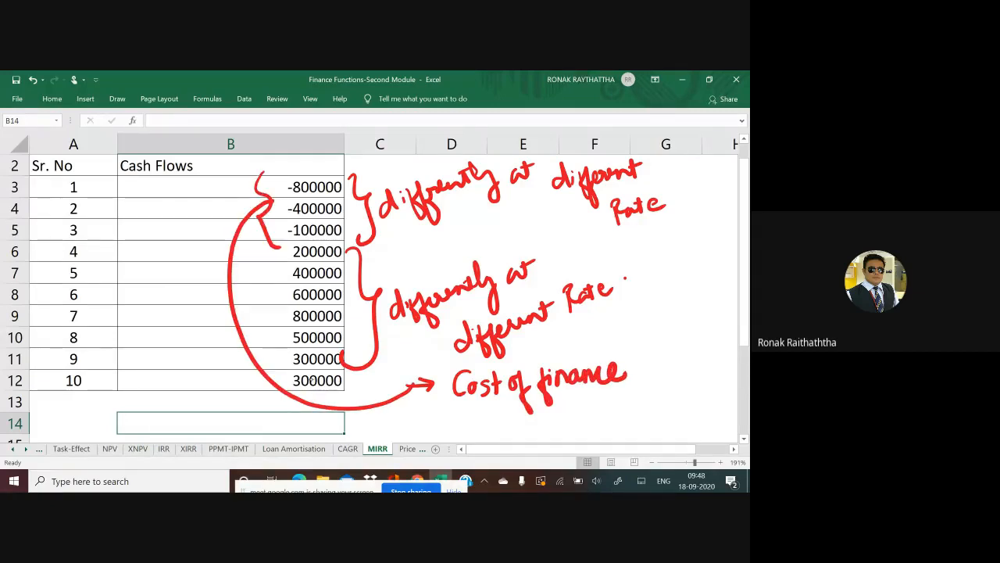
mouse_move(330, 161)
left_mouse_down()
mouse_move(349, 197)
mouse_move(328, 239)
left_mouse_up()
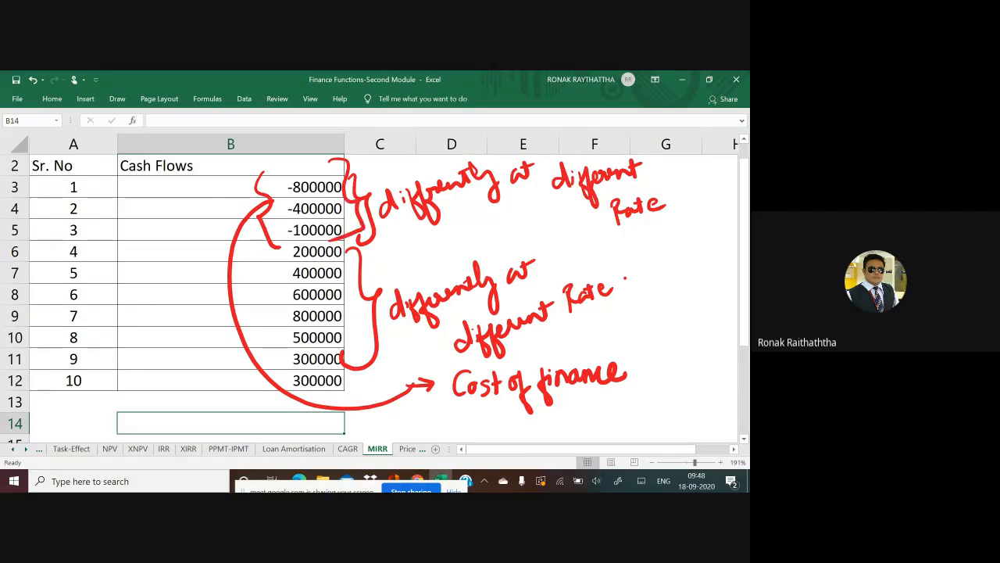
- Brace the positive cash flows on both sides and point an arrow at them from a circled handwritten "IRR"
mouse_move(275, 247)
left_mouse_down()
mouse_move(258, 336)
mouse_move(293, 400)
left_mouse_up()
mouse_move(338, 239)
left_mouse_down()
mouse_move(367, 360)
mouse_move(346, 394)
left_mouse_up()
left_click_drag(190, 352, 253, 321)
mouse_move(225, 323)
left_mouse_down()
mouse_move(256, 316)
mouse_move(230, 340)
left_mouse_up()
left_click_drag(132, 355, 141, 368)
mouse_move(123, 361)
left_mouse_down()
mouse_move(156, 342)
mouse_move(159, 359)
left_mouse_up()
mouse_move(154, 356)
left_mouse_down()
mouse_move(165, 336)
mouse_move(177, 349)
left_mouse_up()
mouse_move(150, 316)
left_mouse_down()
mouse_move(147, 389)
mouse_move(133, 320)
left_mouse_up()
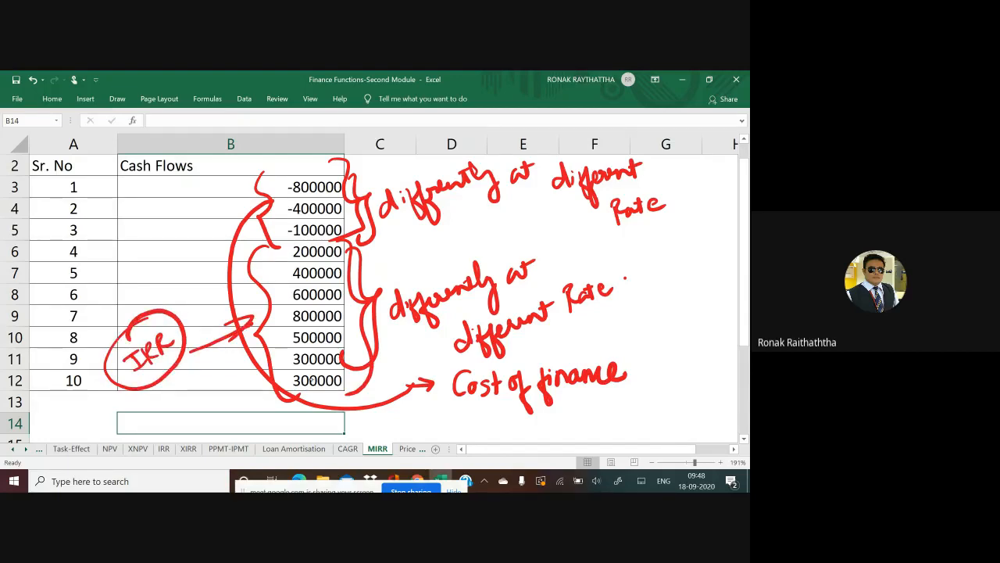
- Handwrite "Cash inflow" beneath the circled "IRR", underline it, and add a slanted stroke beside the circle
mouse_move(154, 398)
left_mouse_down()
mouse_move(148, 413)
mouse_move(164, 406)
left_mouse_up()
left_click_drag(174, 383, 173, 406)
left_click_drag(174, 396, 184, 390)
left_click_drag(185, 381, 204, 383)
mouse_move(205, 378)
left_mouse_down()
mouse_move(209, 390)
mouse_move(242, 354)
left_mouse_up()
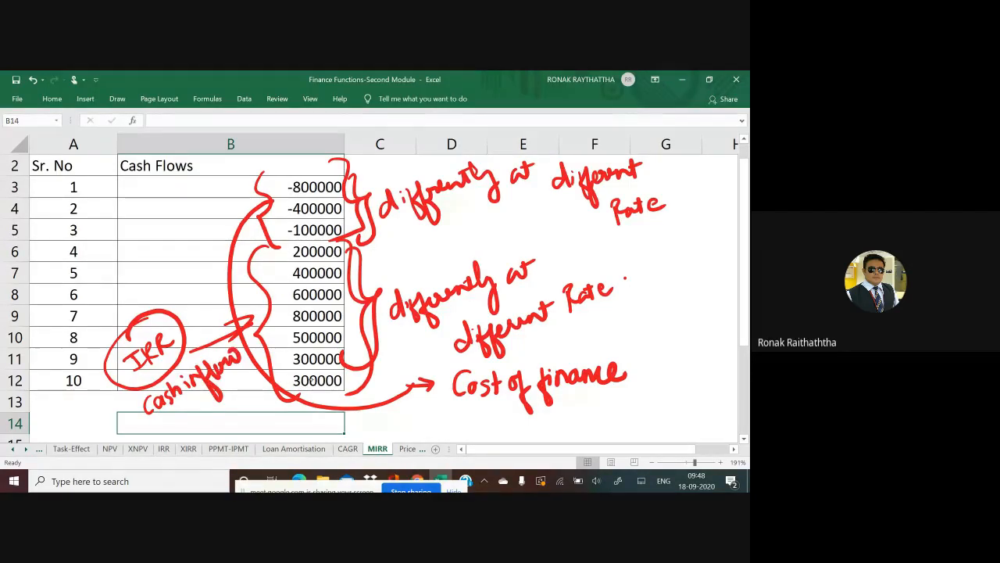
left_click_drag(157, 416, 242, 361)
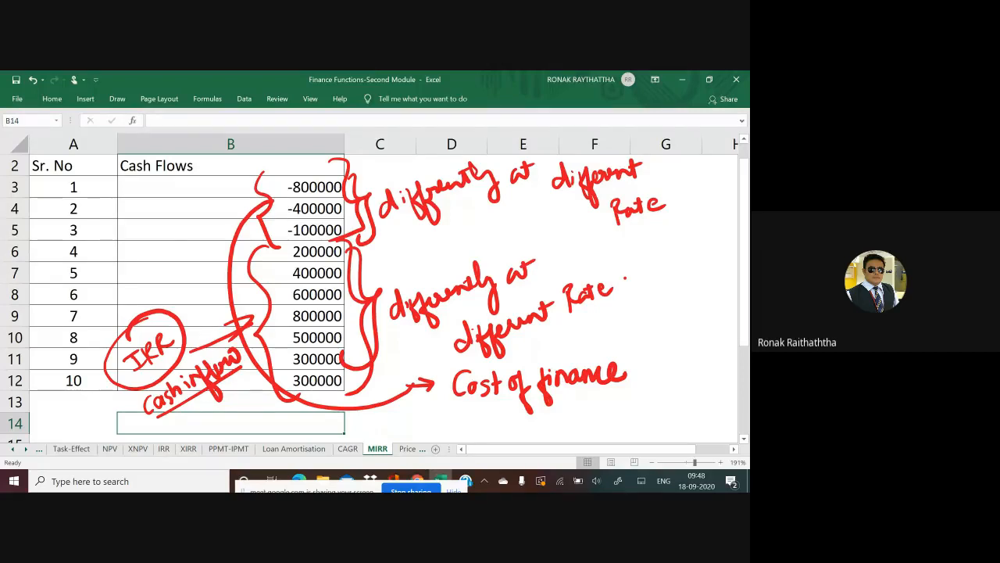
left_click_drag(182, 338, 219, 303)
- Start an MIRR formula in B14 with the cash flows B3:B12 as its values argument, ready for the finance rate
double_click(247, 423)
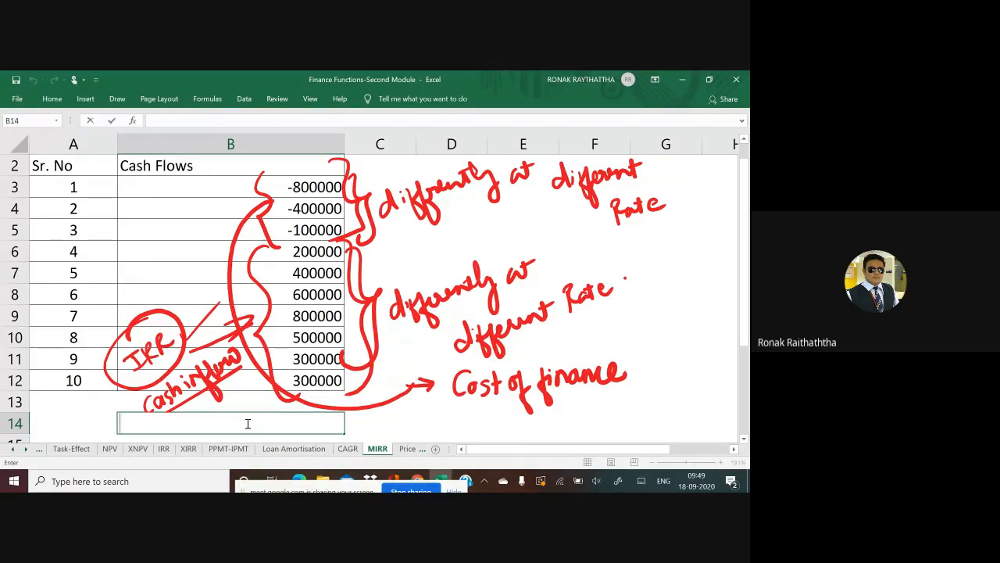
type("=MIR")
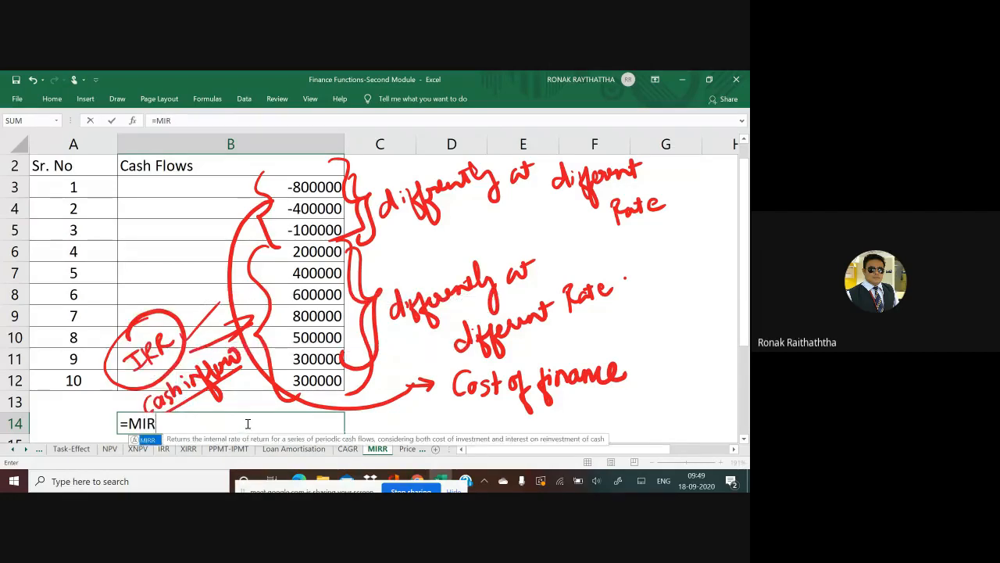
type("R(")
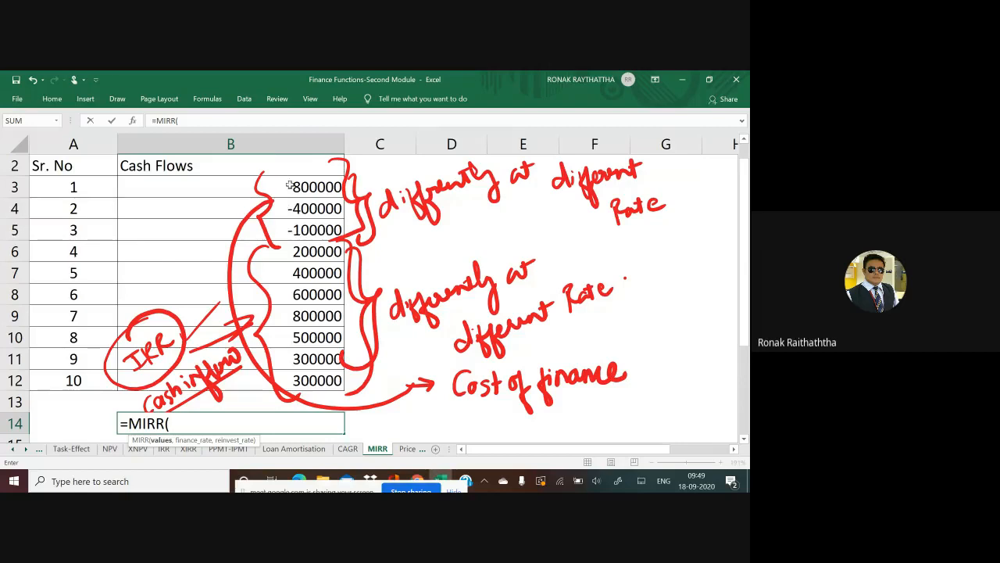
left_click_drag(290, 185, 318, 376)
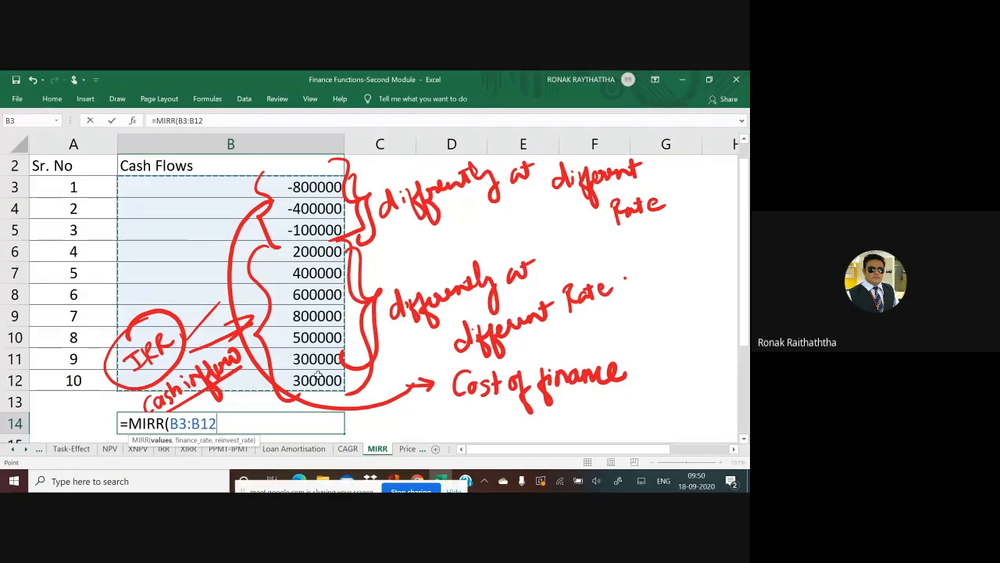
type(",")
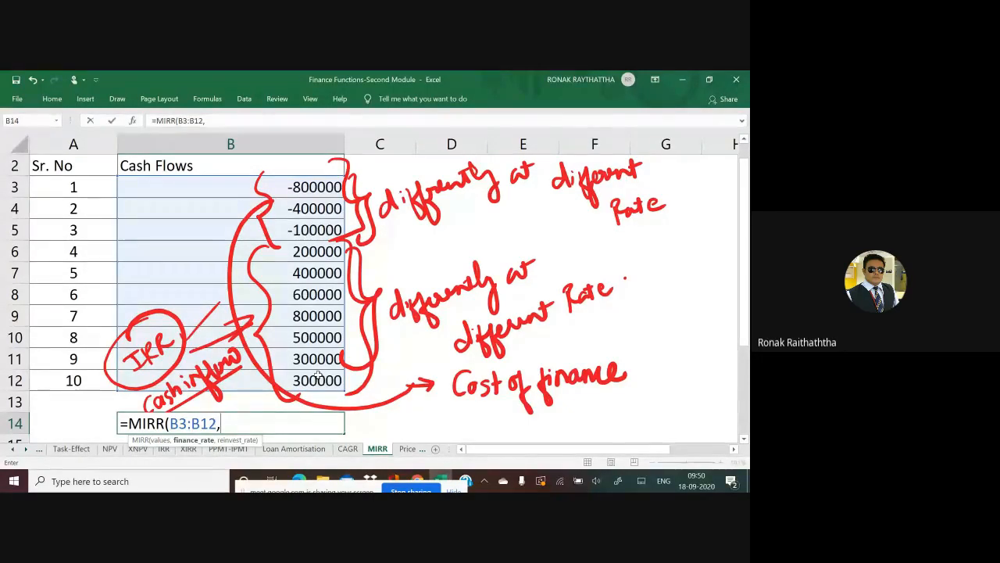
- Handwrite a circled 12% and a boxed 18% above the notes and draw a short horizontal line beside each
scroll(318, 375, "down", 1)
scroll(318, 376, "down", 2)
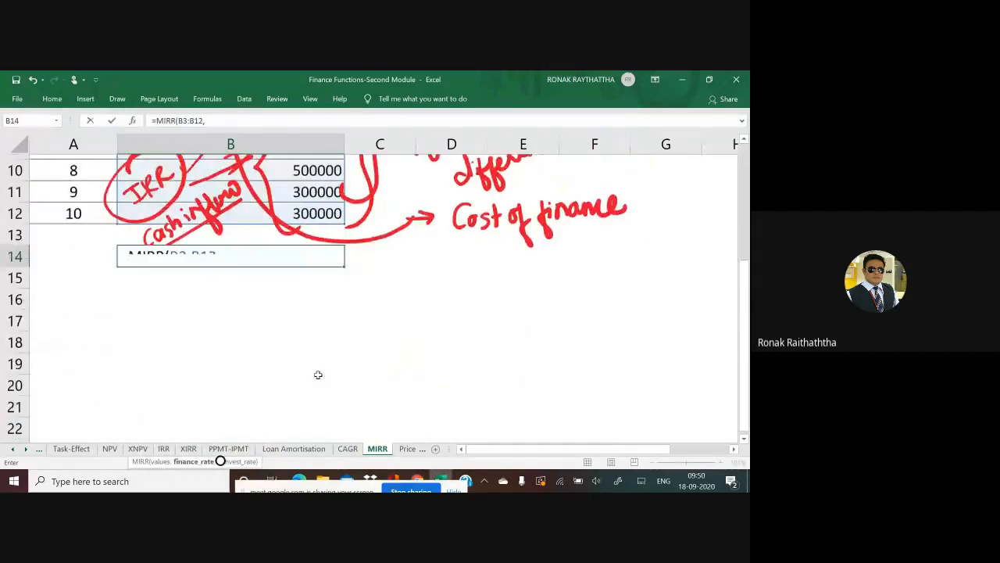
scroll(319, 376, "up", 3)
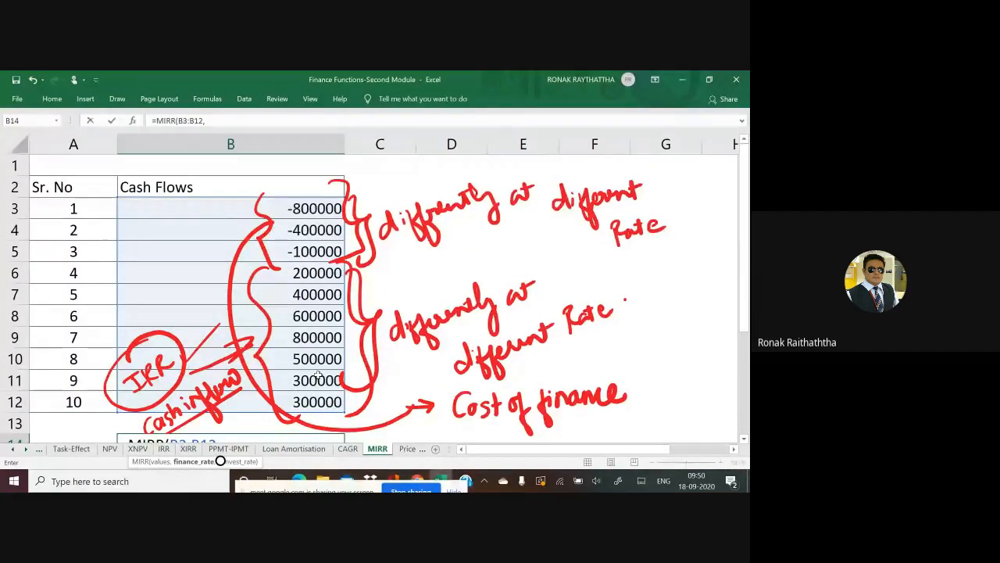
mouse_move(371, 175)
left_mouse_down()
mouse_move(374, 185)
mouse_move(392, 180)
left_mouse_up()
mouse_move(406, 161)
left_mouse_down()
mouse_move(400, 180)
mouse_move(389, 156)
mouse_move(367, 188)
mouse_move(441, 183)
left_mouse_up()
mouse_move(449, 169)
left_mouse_down()
mouse_move(450, 181)
mouse_move(470, 176)
mouse_move(430, 163)
mouse_move(478, 155)
left_mouse_up()
left_click_drag(481, 155, 485, 172)
left_click_drag(428, 192, 490, 172)
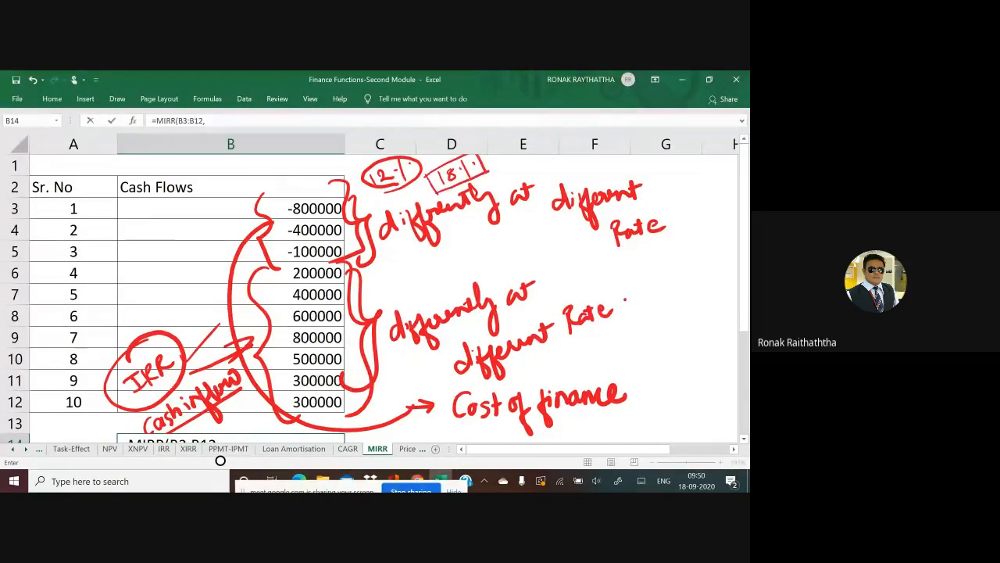
left_click_drag(328, 168, 366, 166)
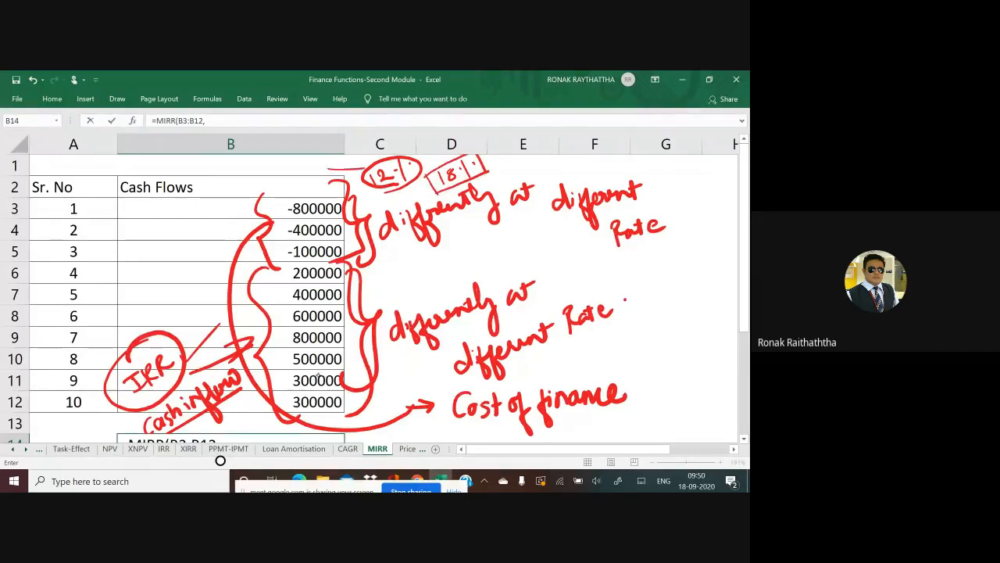
left_click(536, 165)
left_click_drag(487, 171, 528, 169)
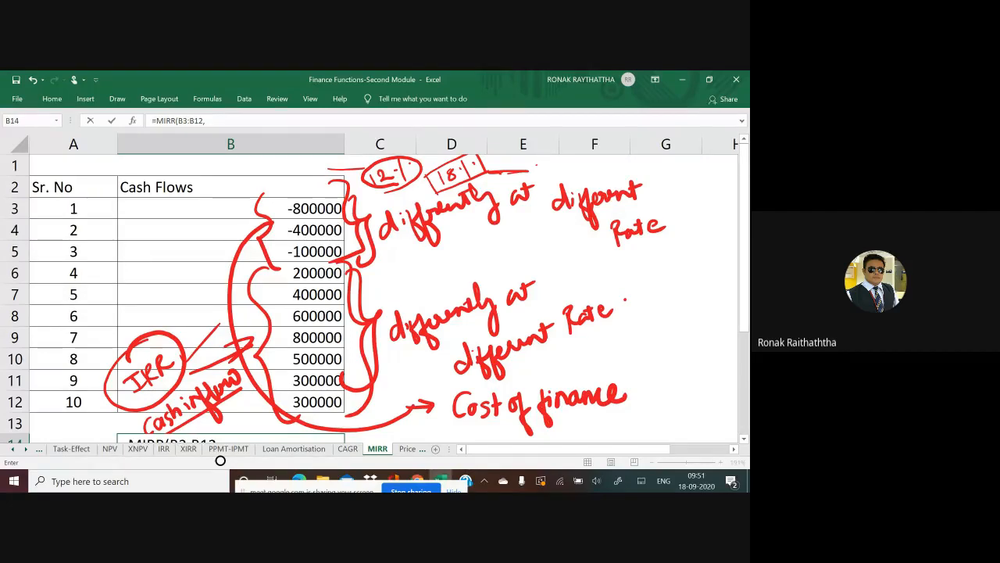
- Switch to the Google Meet call, read the students' chat answers about the finance rate, and return to the Excel workbook
scroll(309, 373, "down", 1)
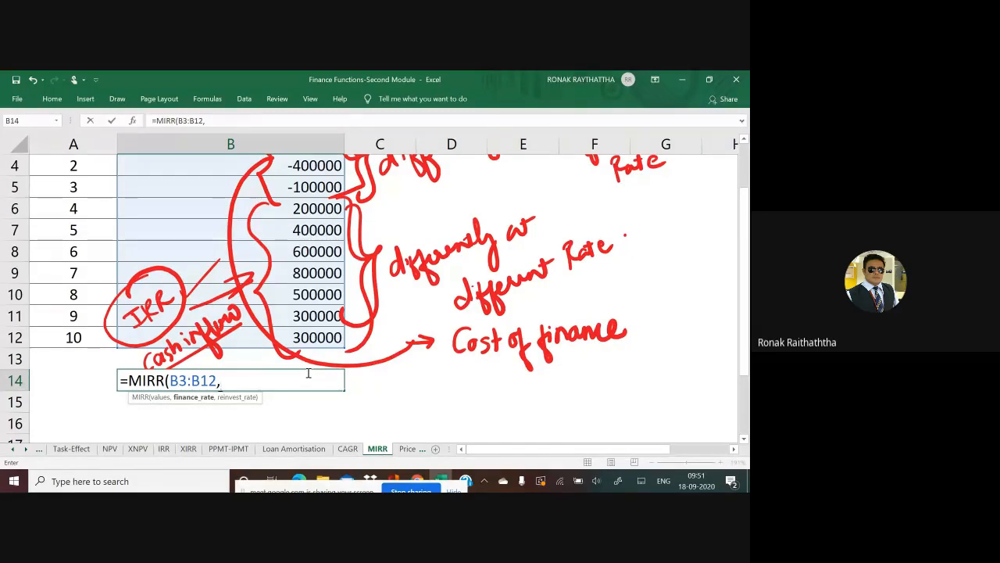
scroll(308, 374, "up", 1)
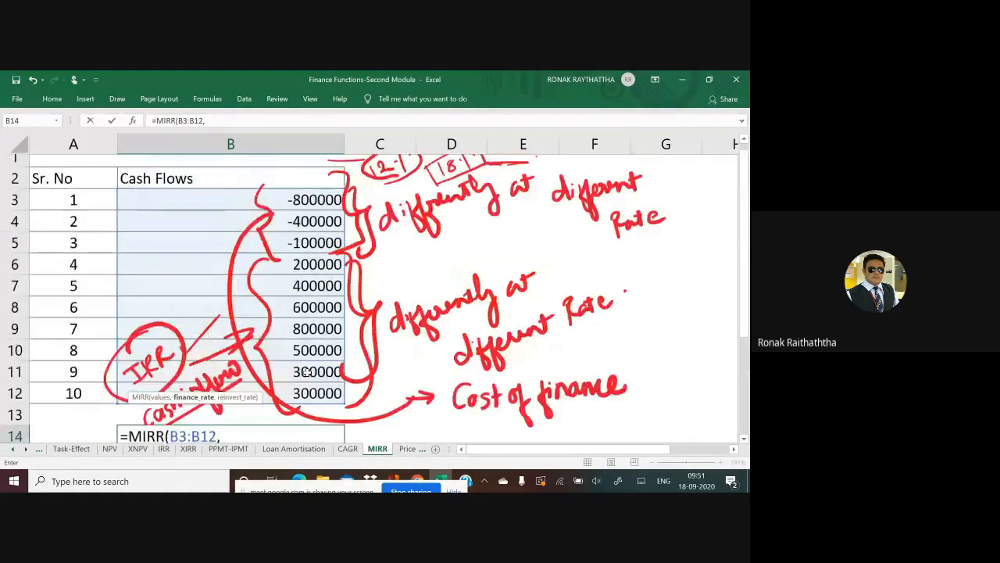
scroll(308, 374, "down", 1)
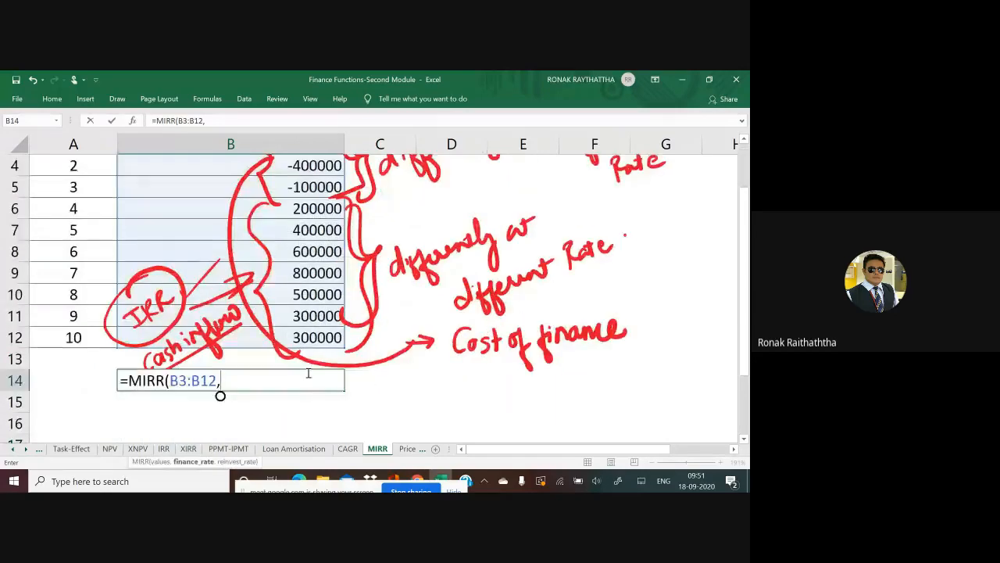
key("alt+Tab")
key("alt+Tab")
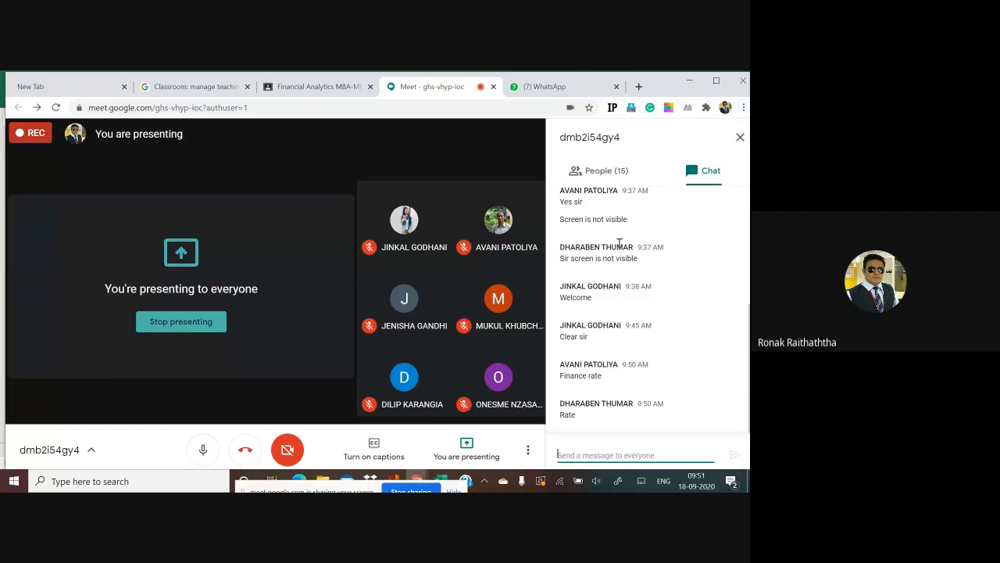
left_click(603, 174)
left_click(694, 172)
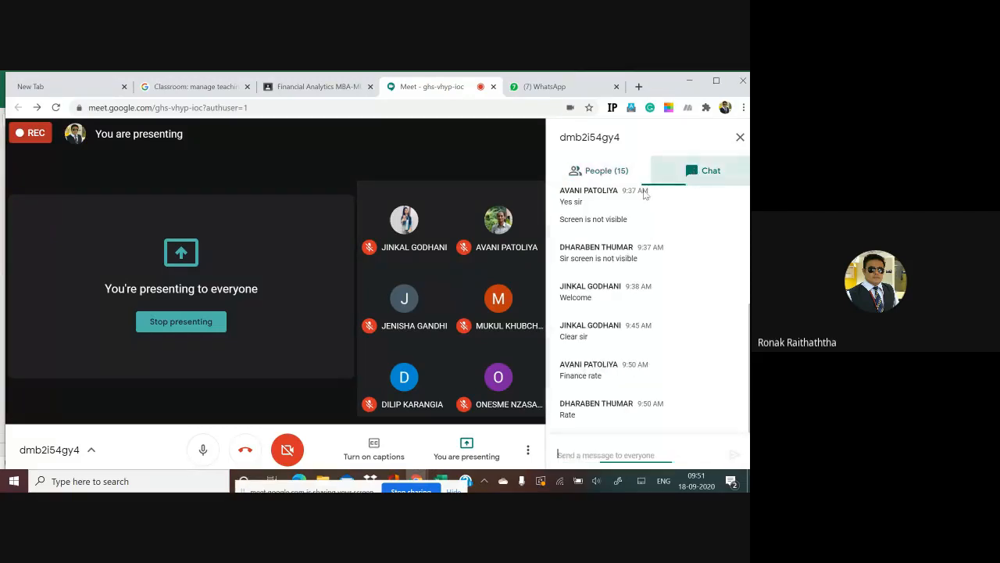
key("alt+Tab")
- Review the cash flows and MIRR formula, check the Google Meet chat for new student replies, and return to the workbook
scroll(519, 237, "up", 1)
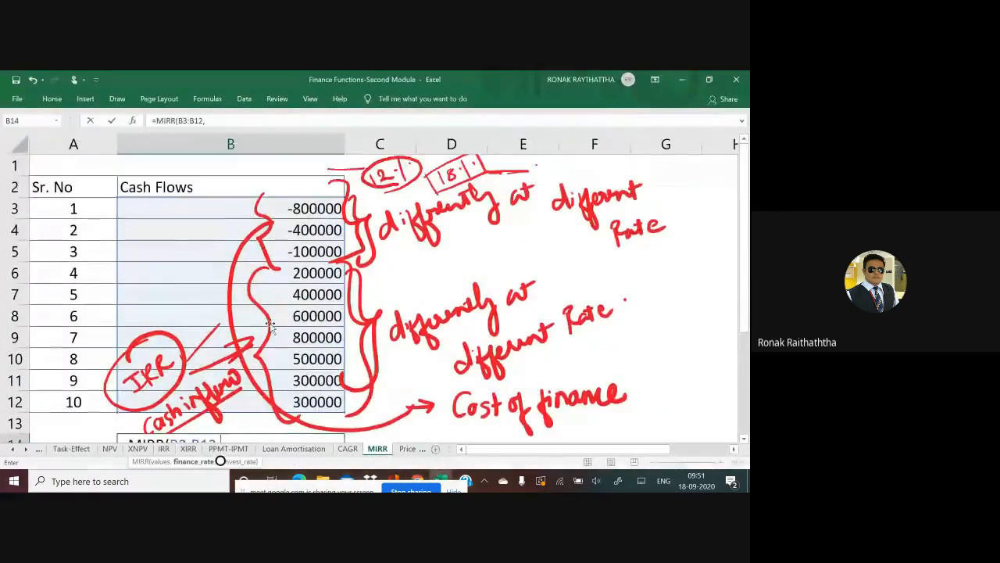
scroll(391, 282, "down", 1)
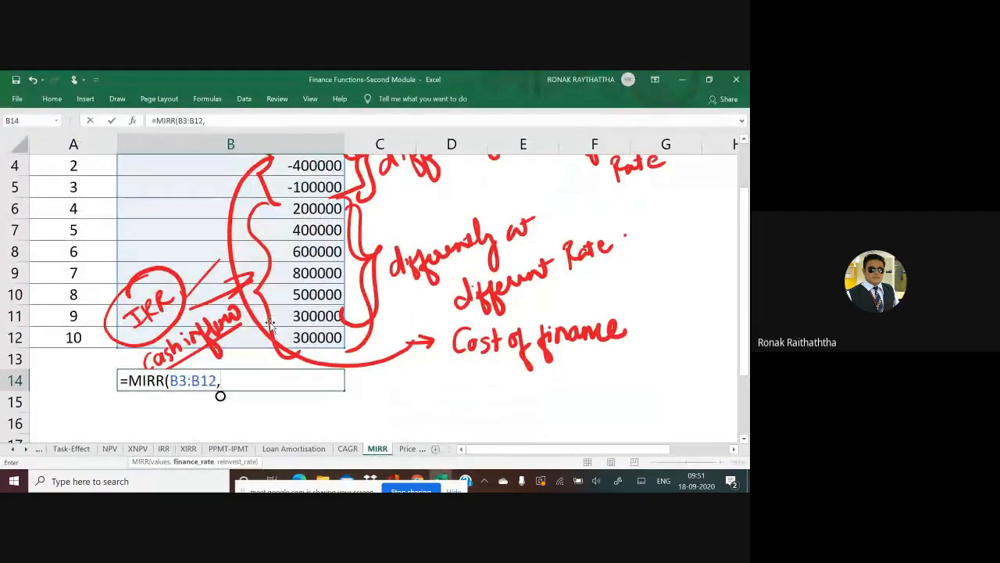
scroll(747, 271, "up", 1)
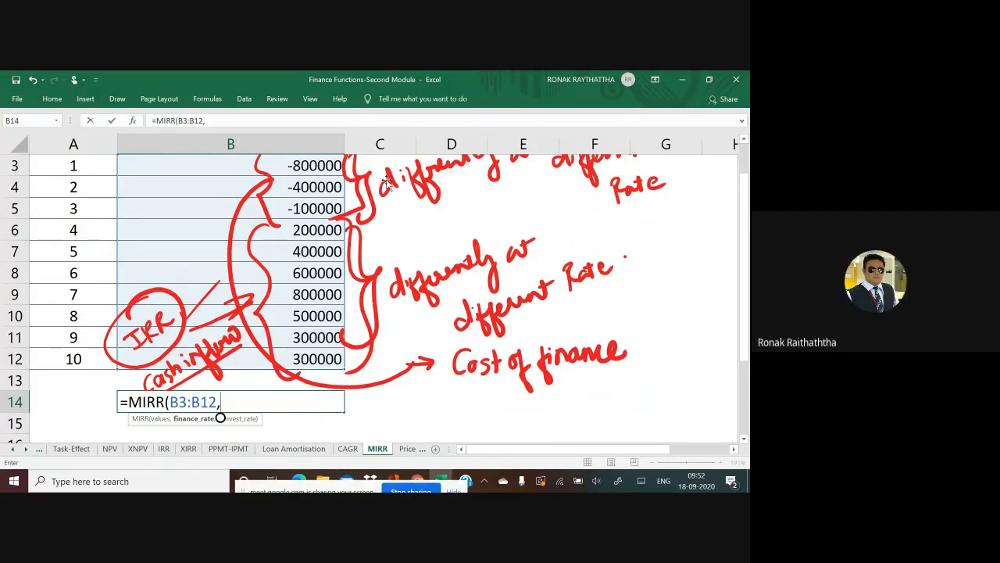
key("alt+Tab")
key("alt+Tab")
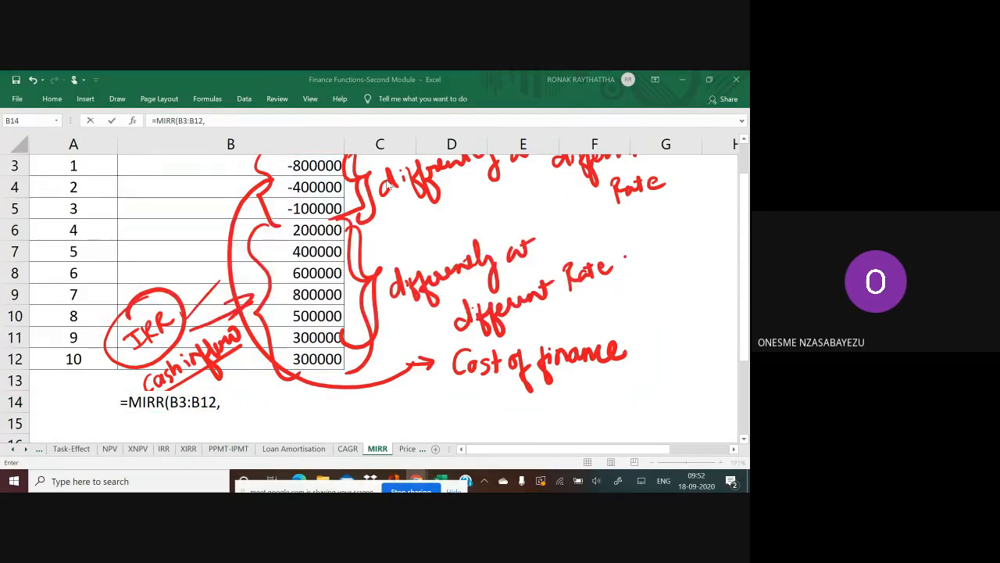
key("alt+Tab")
key("alt+Tab")
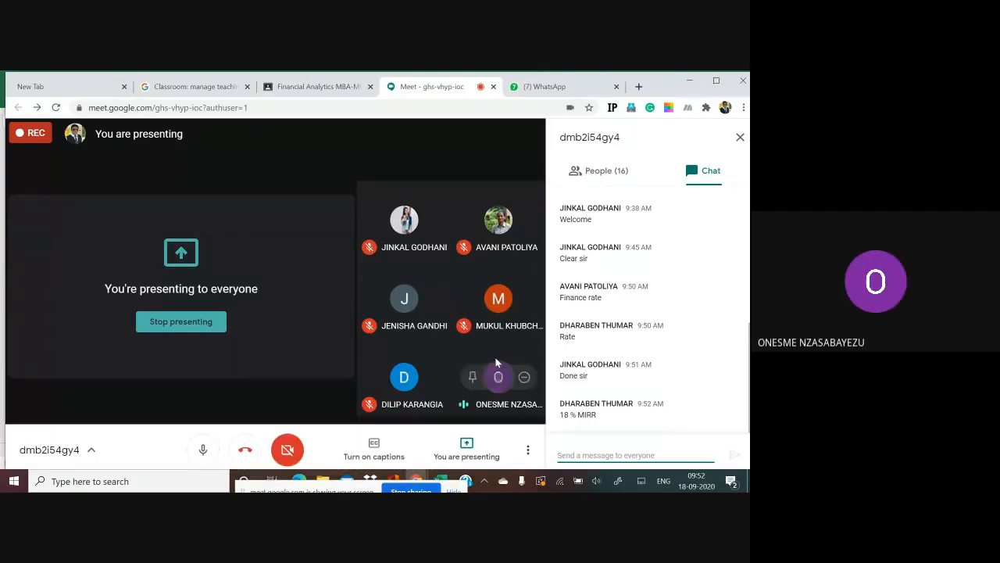
mouse_move(494, 302)
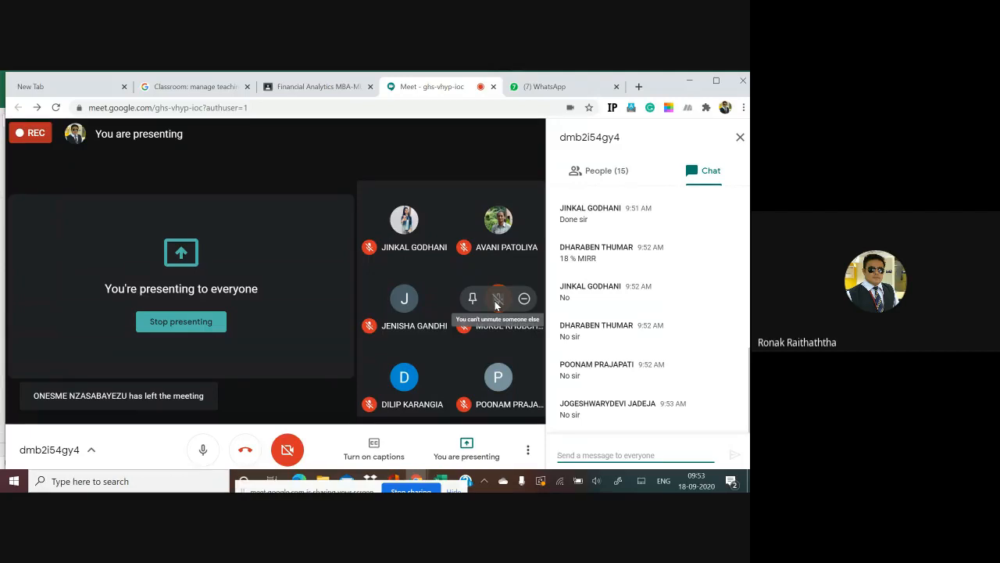
key("alt+Tab")
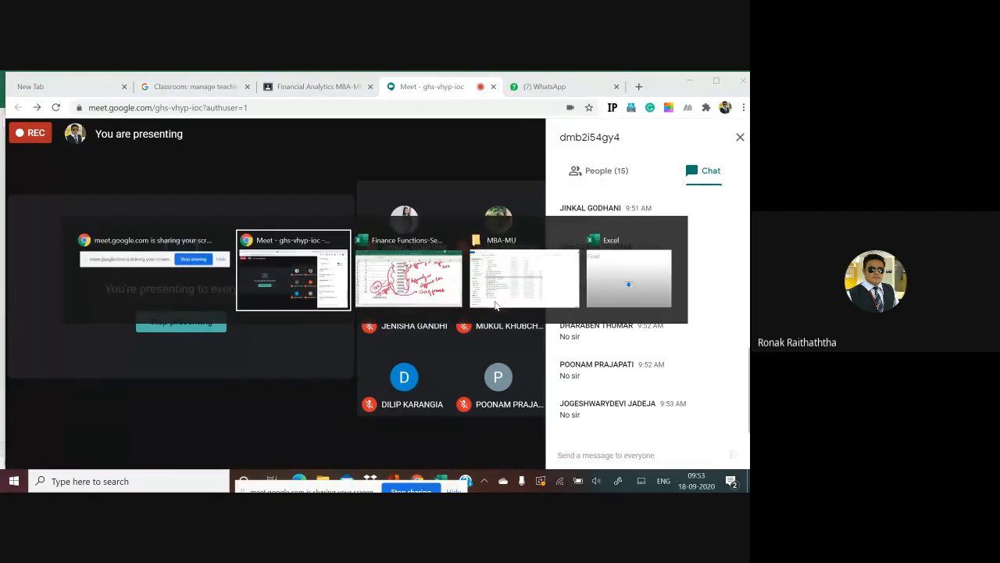
key("alt+Tab")
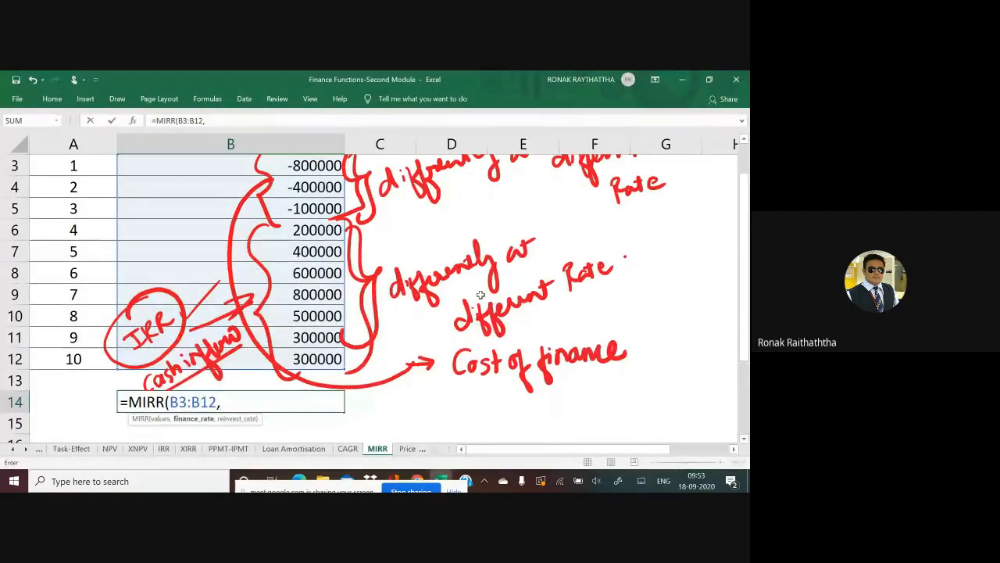
- Check the latest chat replies and look through the participant list in Google Meet before switching back to Excel
key("alt+Tab")
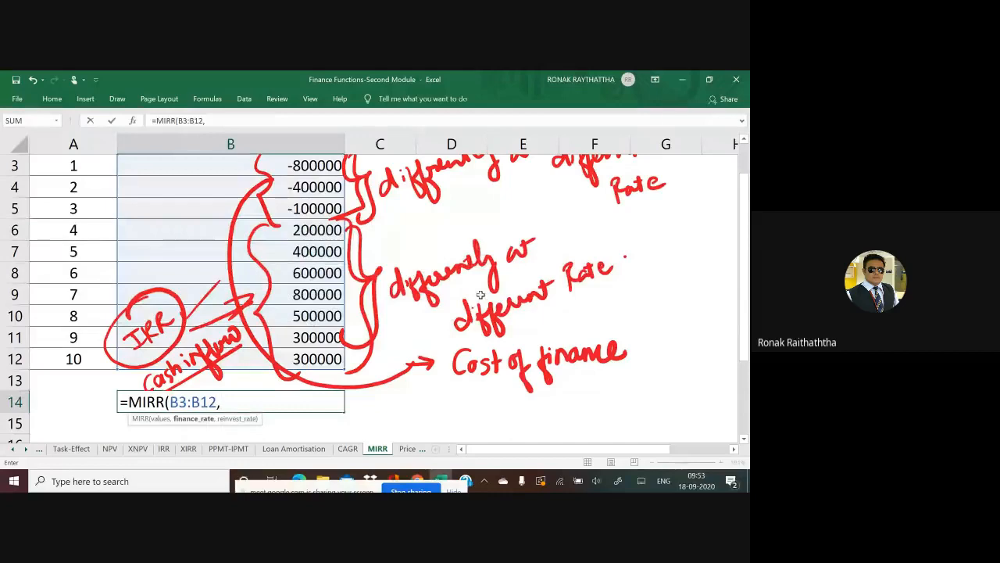
scroll(481, 294, "up", 1)
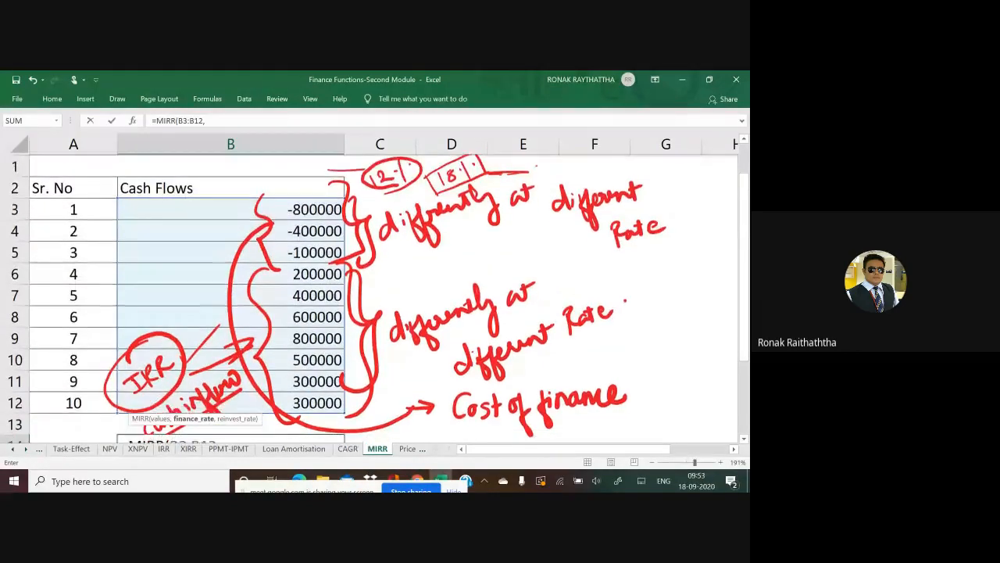
scroll(449, 258, "down", 1)
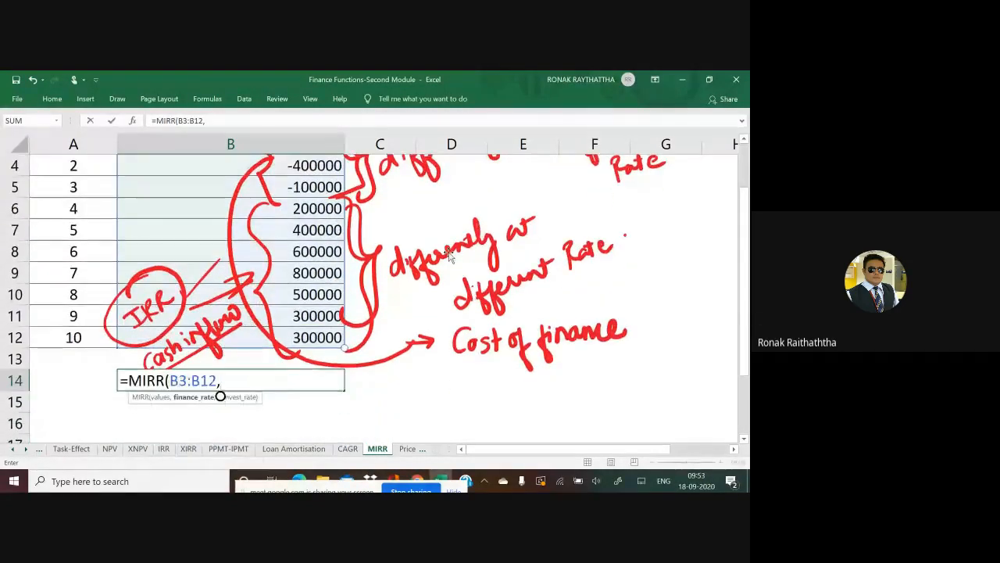
key("alt+Tab")
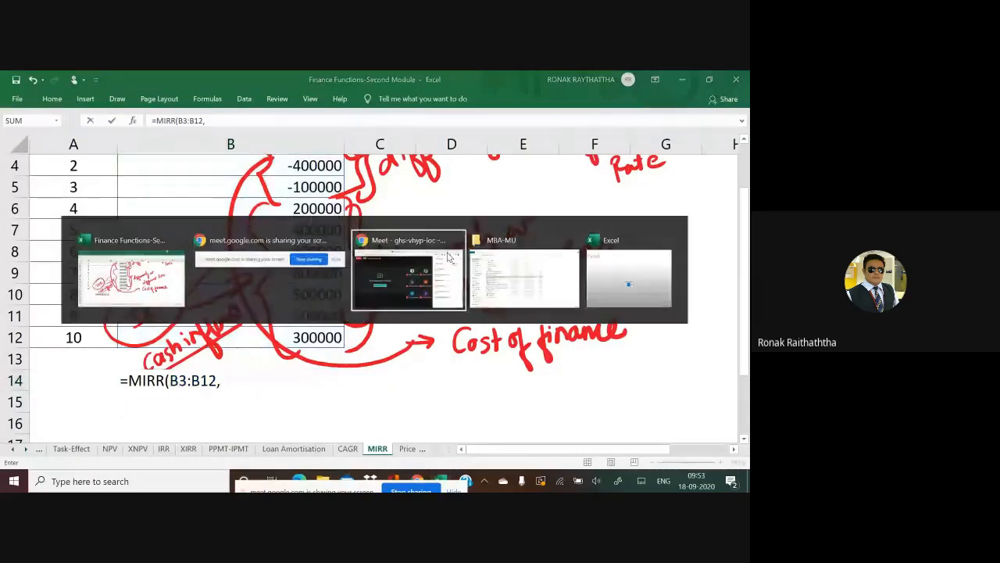
left_click(450, 258)
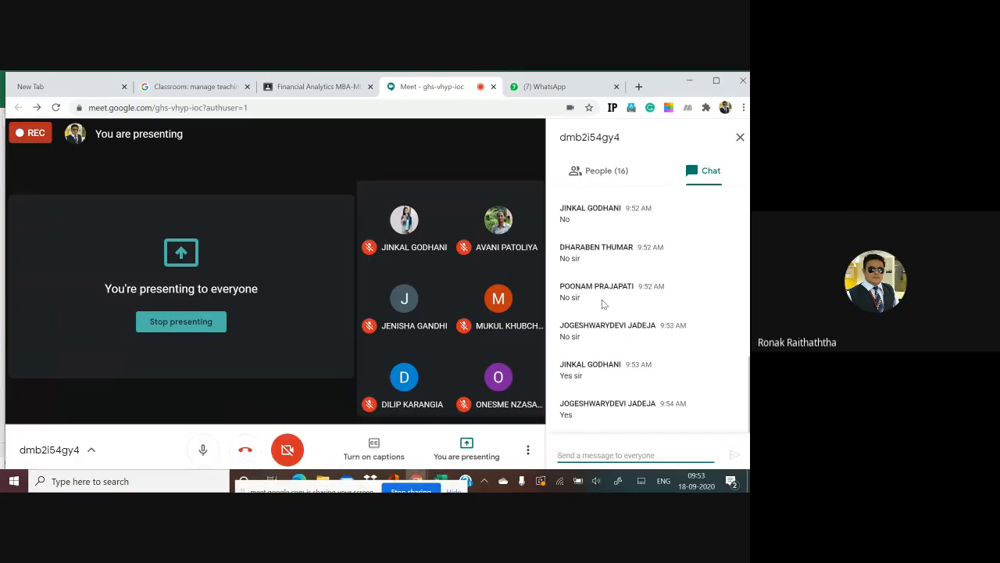
left_click(607, 173)
scroll(659, 368, "down", 1)
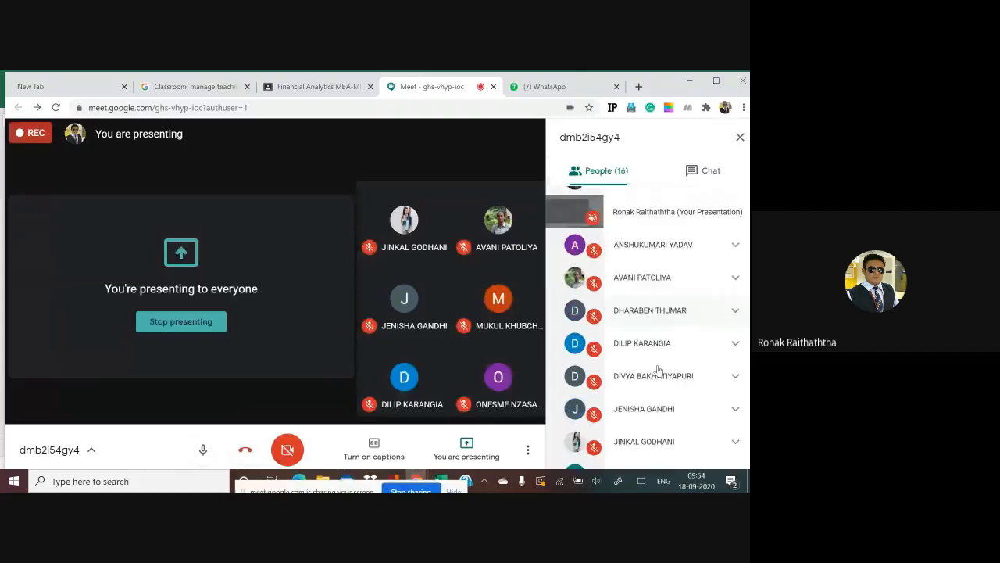
scroll(676, 387, "down", 2)
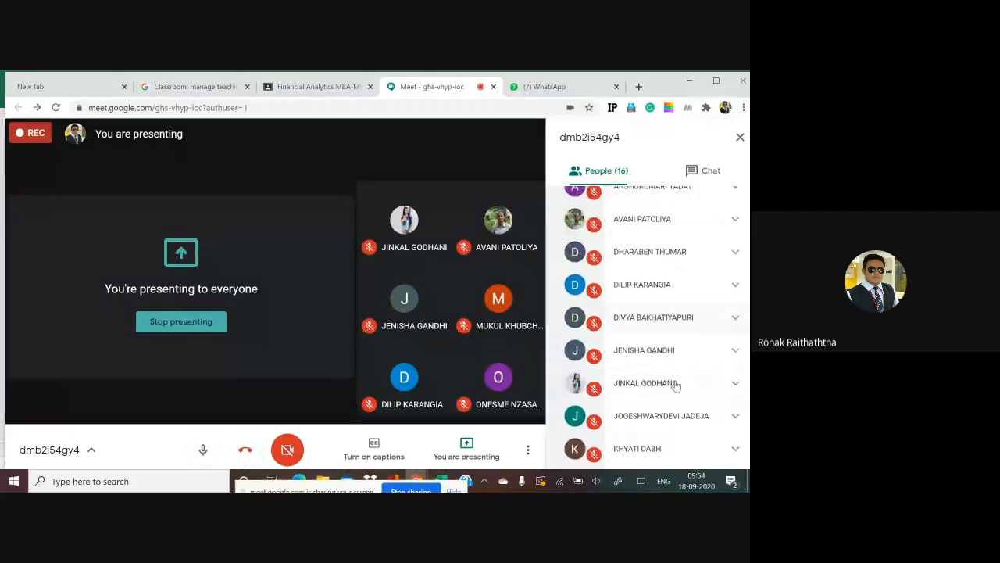
scroll(681, 393, "down", 3)
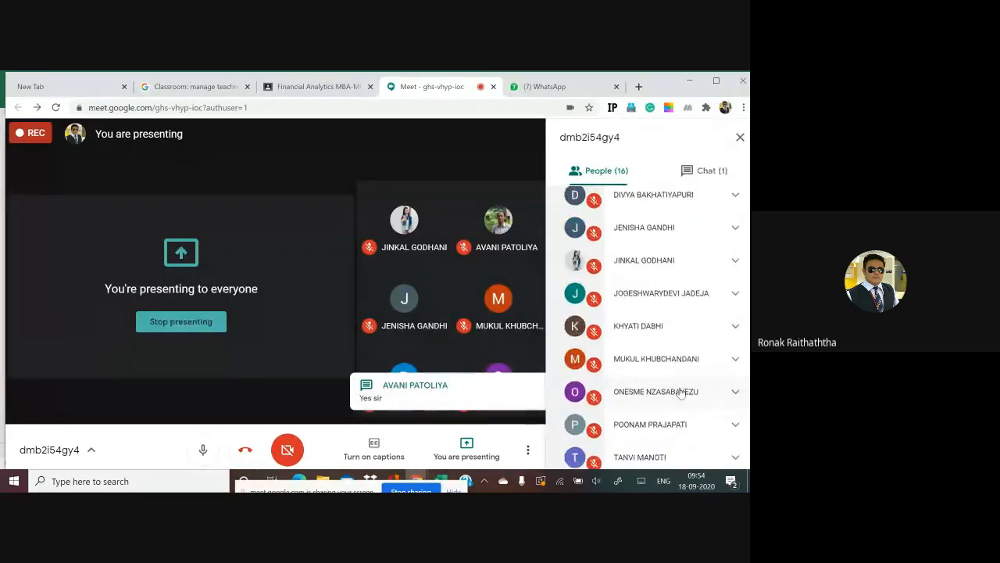
scroll(680, 392, "down", 1)
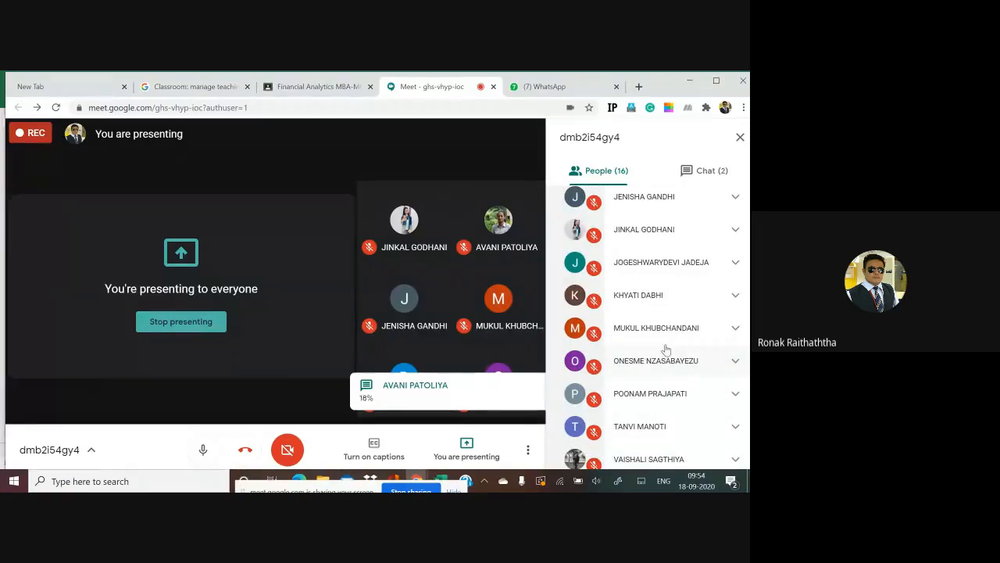
key("alt+Tab")
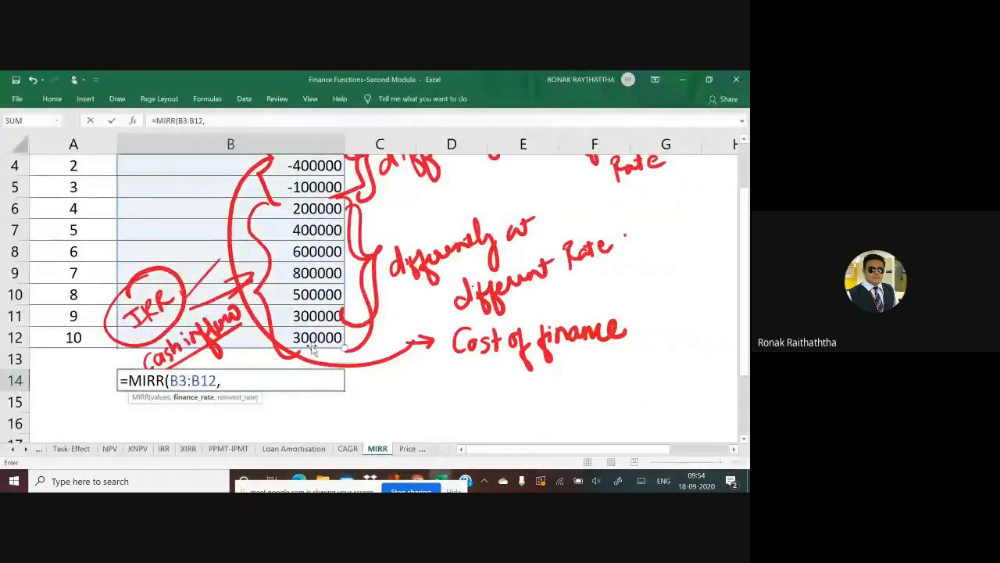
key("alt+Tab")
key("alt+Tab")
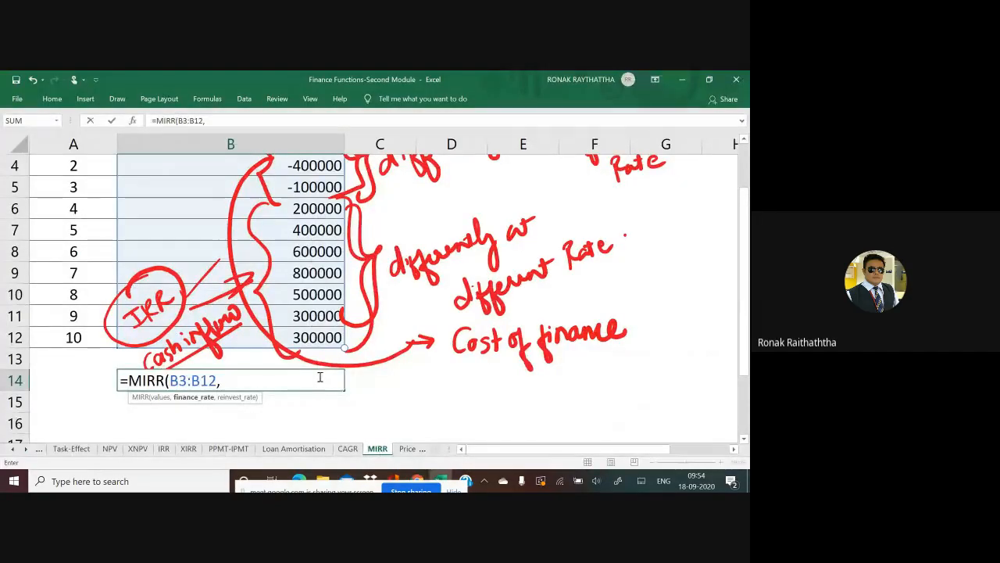
scroll(320, 377, "up", 1)
scroll(320, 377, "down", 1)
scroll(320, 378, "up", 1)
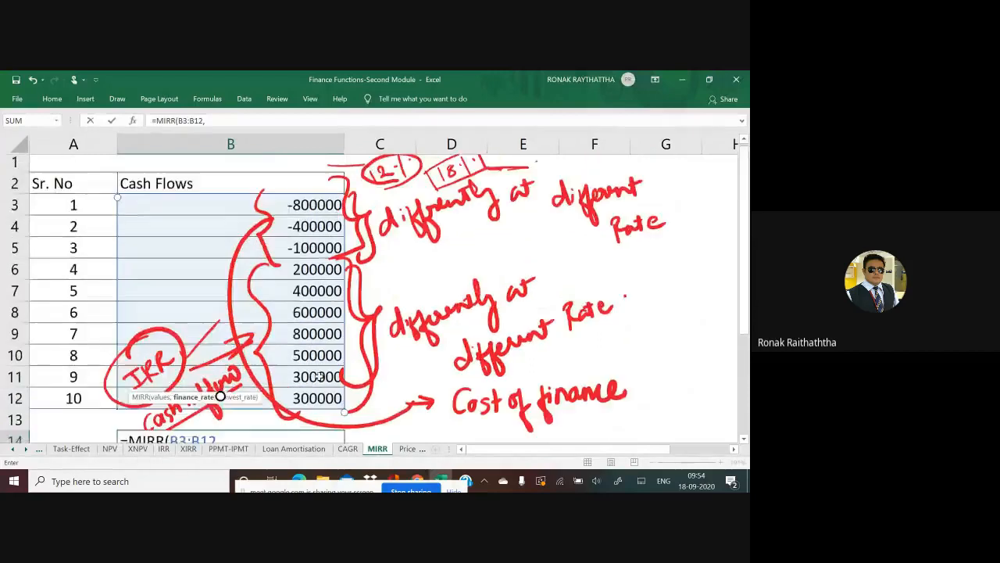
- Underline the handwritten 12% and enter 12% as the finance rate in the MIRR formula in B14
scroll(319, 379, "down", 1)
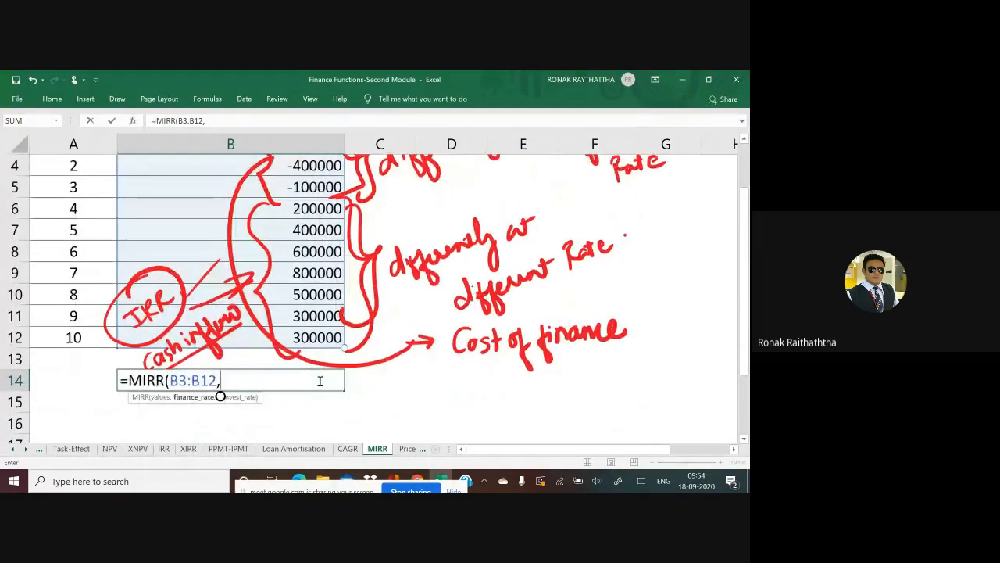
scroll(320, 380, "up", 1)
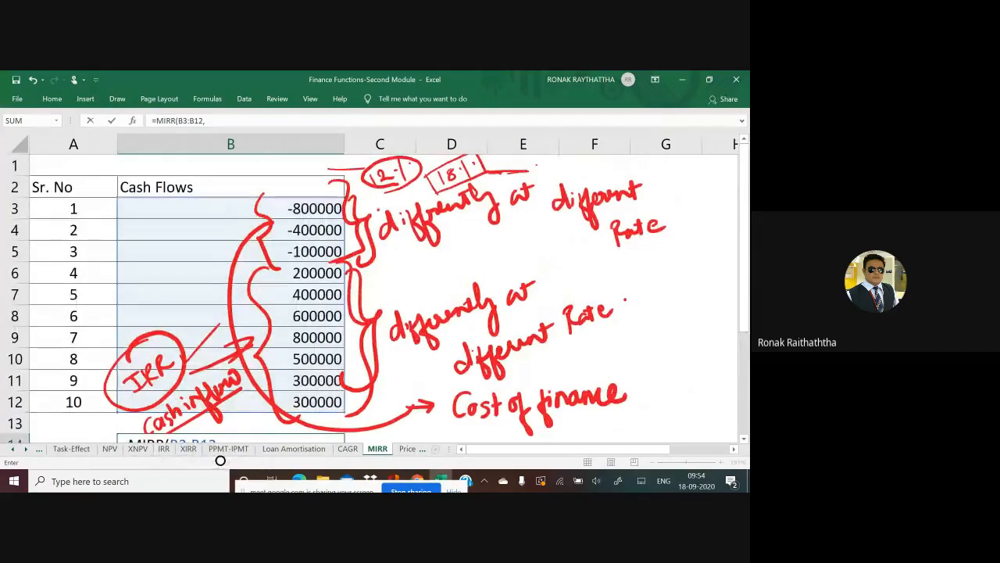
mouse_move(379, 210)
left_mouse_down()
mouse_move(417, 188)
mouse_move(371, 218)
left_mouse_up()
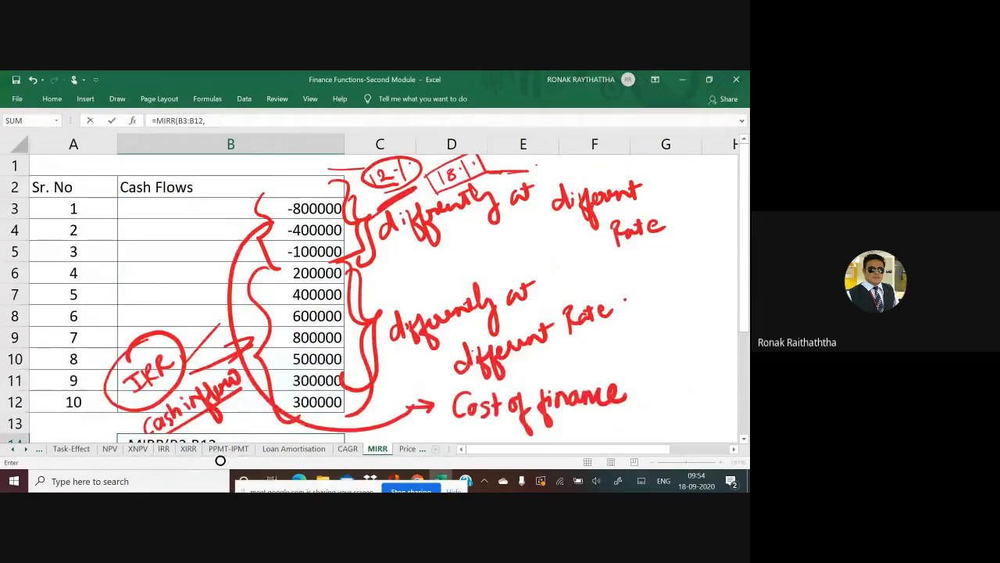
scroll(319, 382, "down", 2)
type("12%")
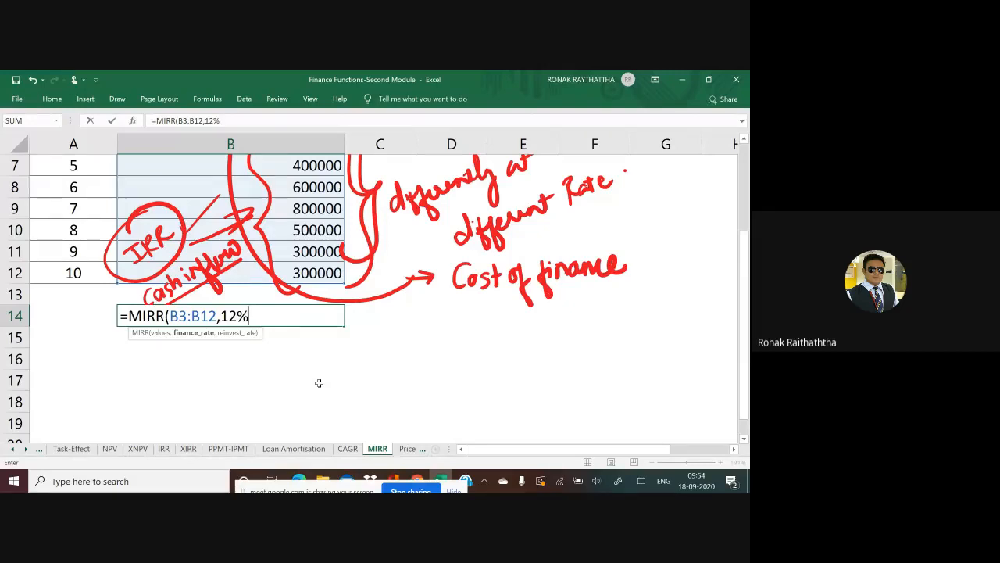
type(",")
- Add 18% as the reinvestment rate and complete the formula as =MIRR(B3:B12,12%,18%)
scroll(323, 336, "up", 2)
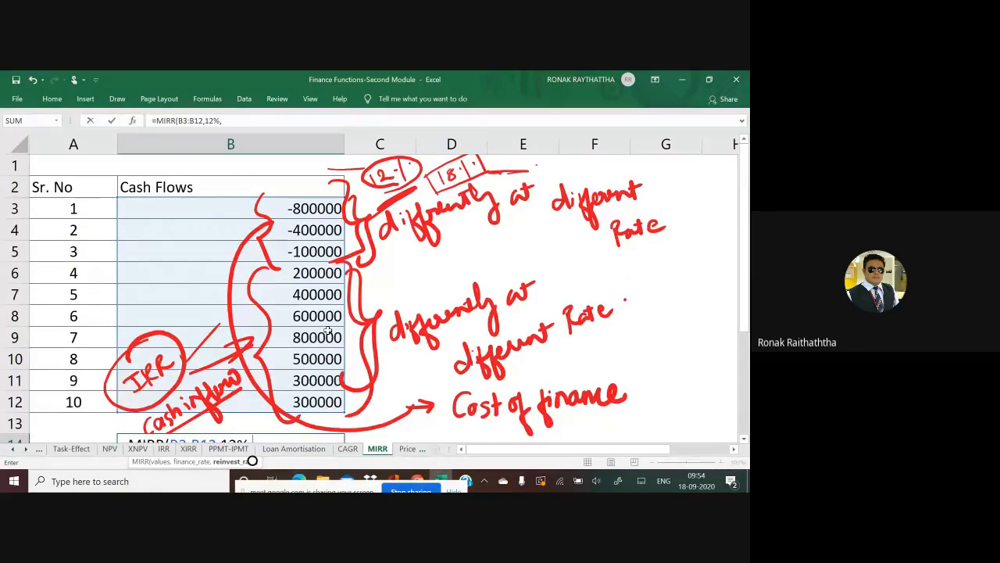
type("18")
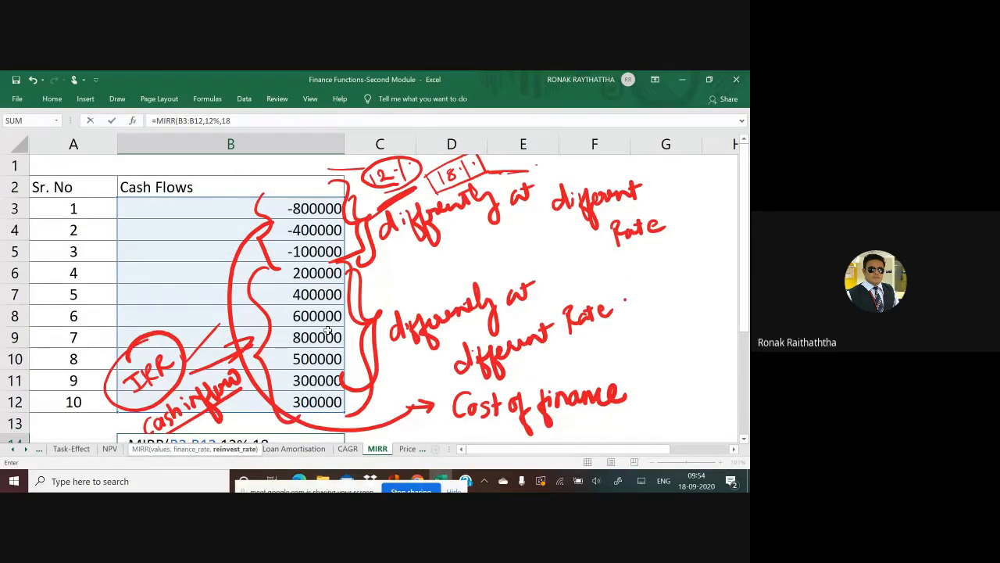
type("%")
scroll(369, 263, "down", 2)
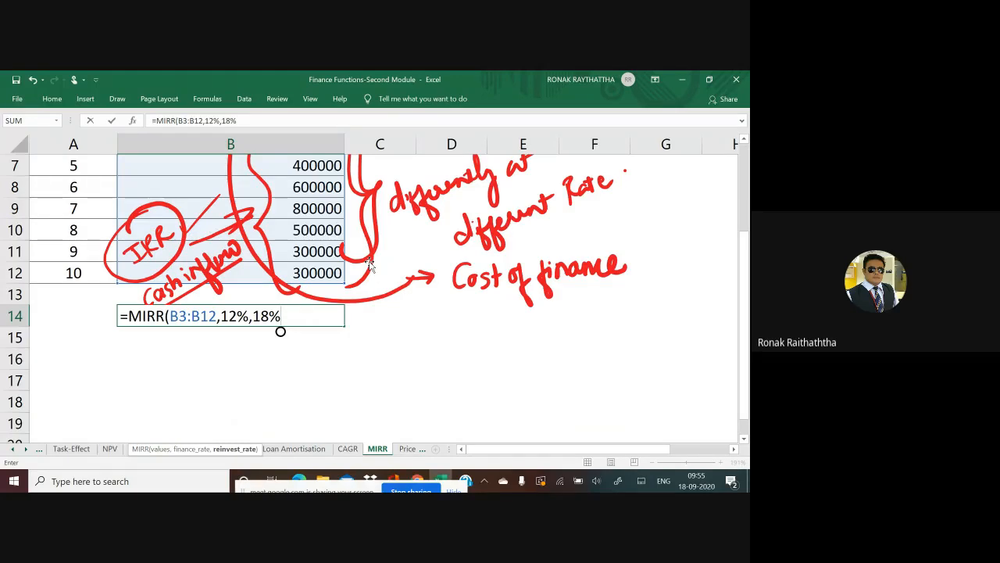
type(")")
key("Return")
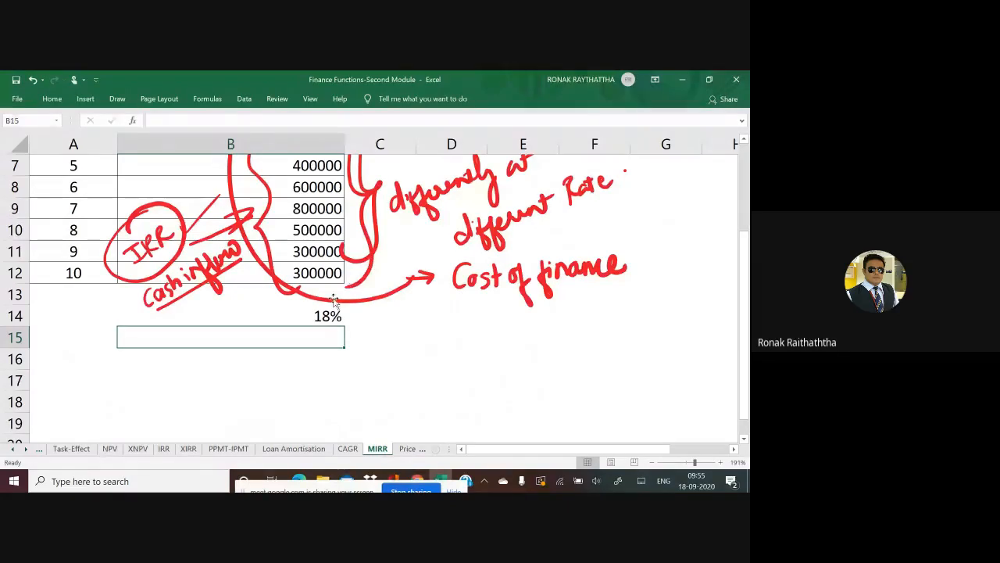
- Show the MIRR result in B14 with two decimal places and collapse the ribbon
left_click(315, 313)
left_click(51, 98)
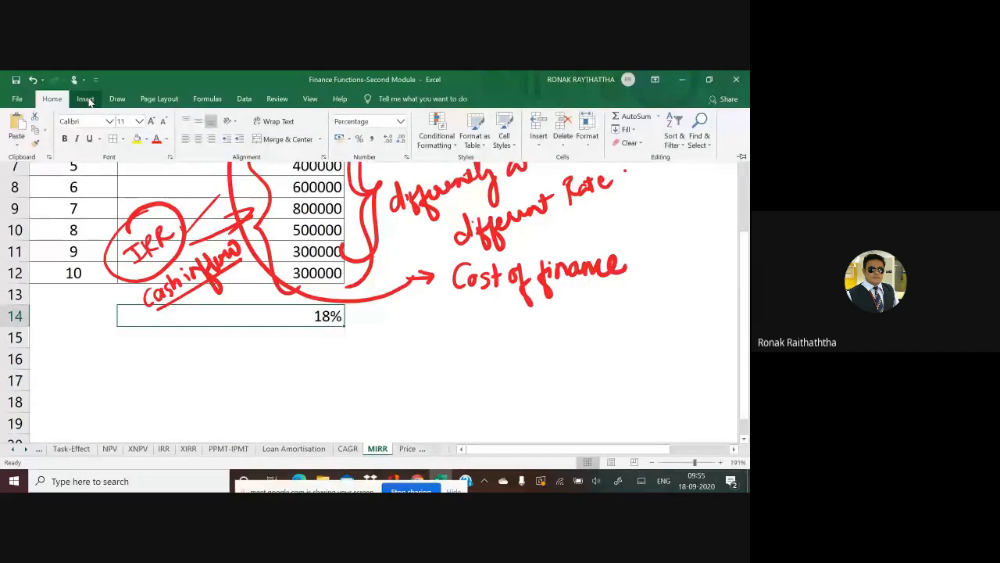
left_click(88, 100)
left_click(52, 98)
left_click(388, 139)
left_click(388, 138)
key("ctrl+F1")
- Copy the serial number and cash flow table A2:B12 and paste it below, starting at A16
scroll(357, 402, "up", 2)
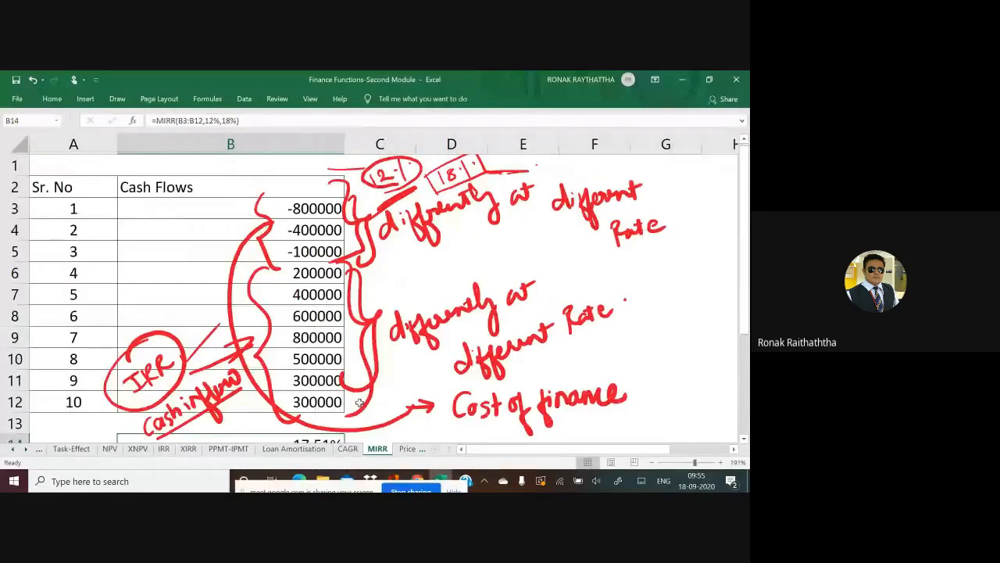
scroll(360, 402, "down", 3)
scroll(359, 403, "up", 3)
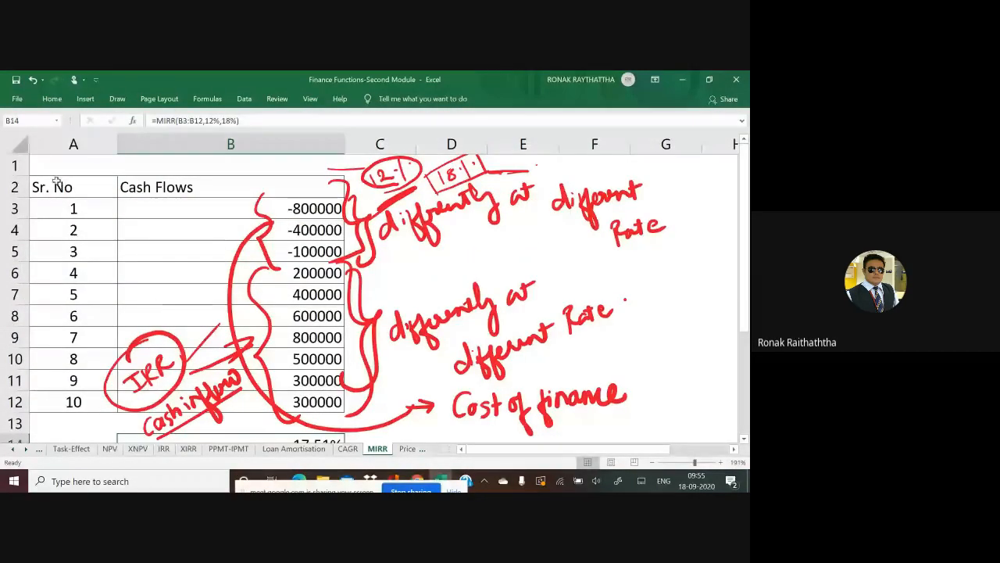
left_click_drag(54, 182, 241, 397)
key("ctrl+c")
scroll(158, 310, "down", 3)
left_click(78, 295)
key("ctrl+v")
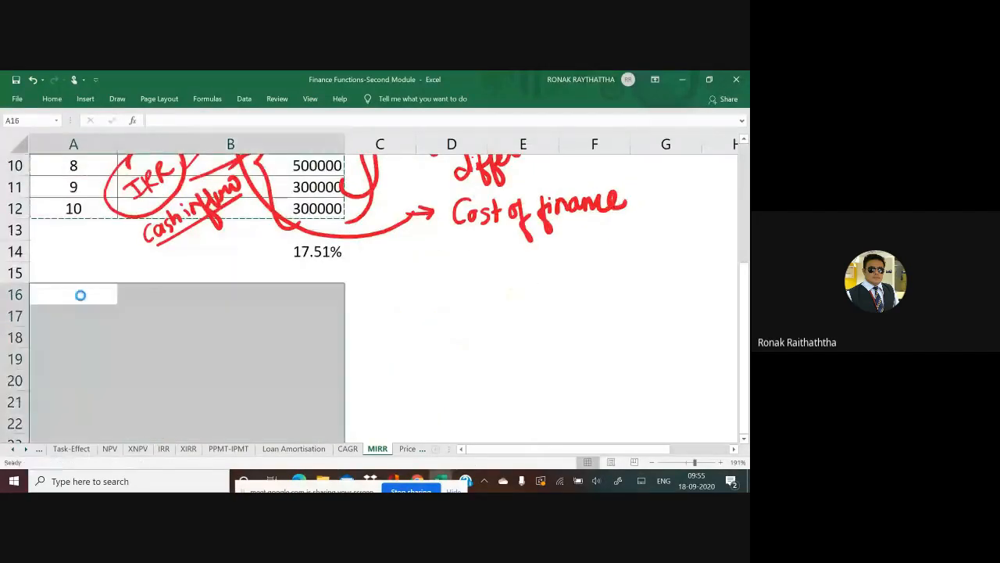
scroll(78, 295, "down", 1)
scroll(79, 295, "down", 1)
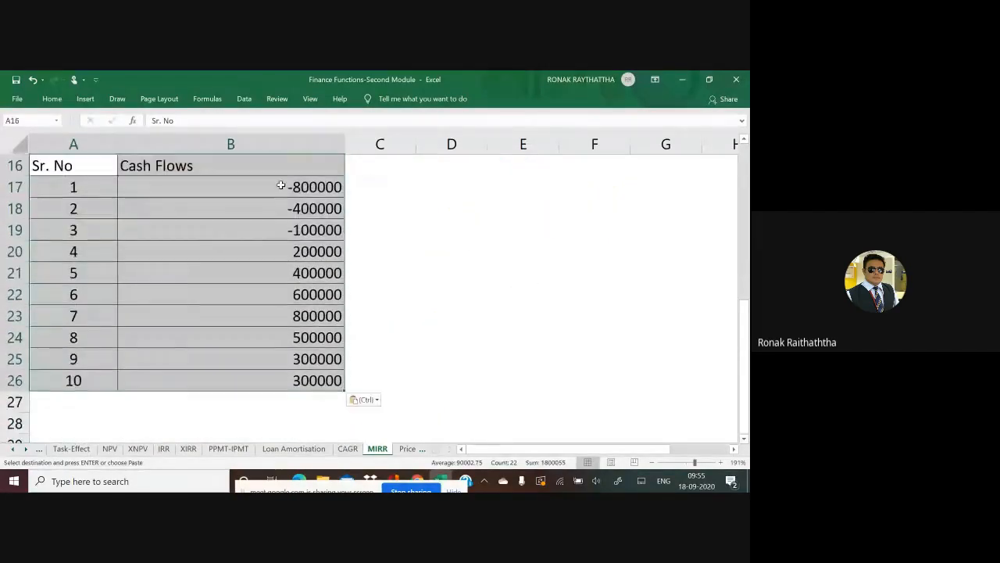
- Set the first four cash flows of the copied table, B17:B20, to -200000
left_click(281, 186)
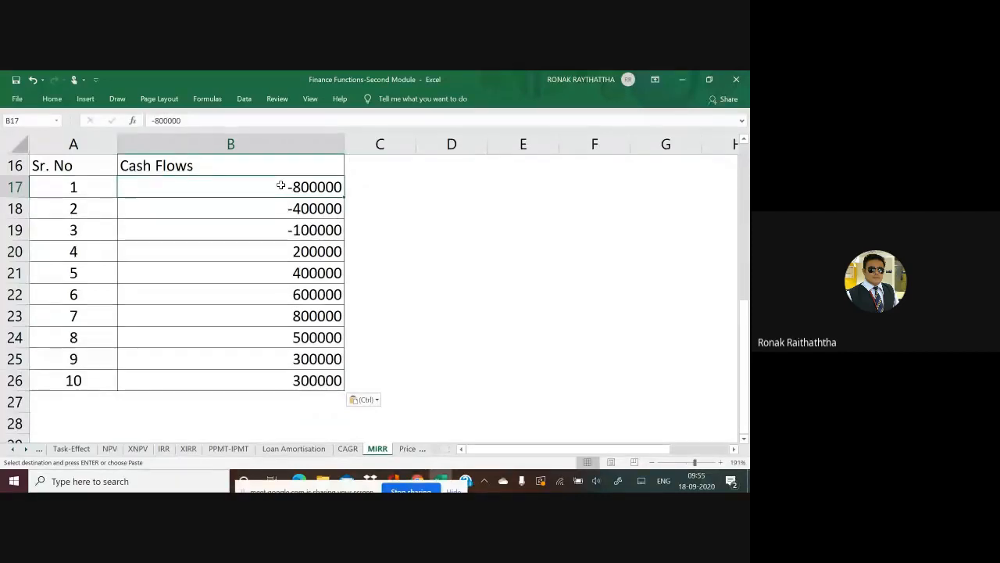
type("-200000")
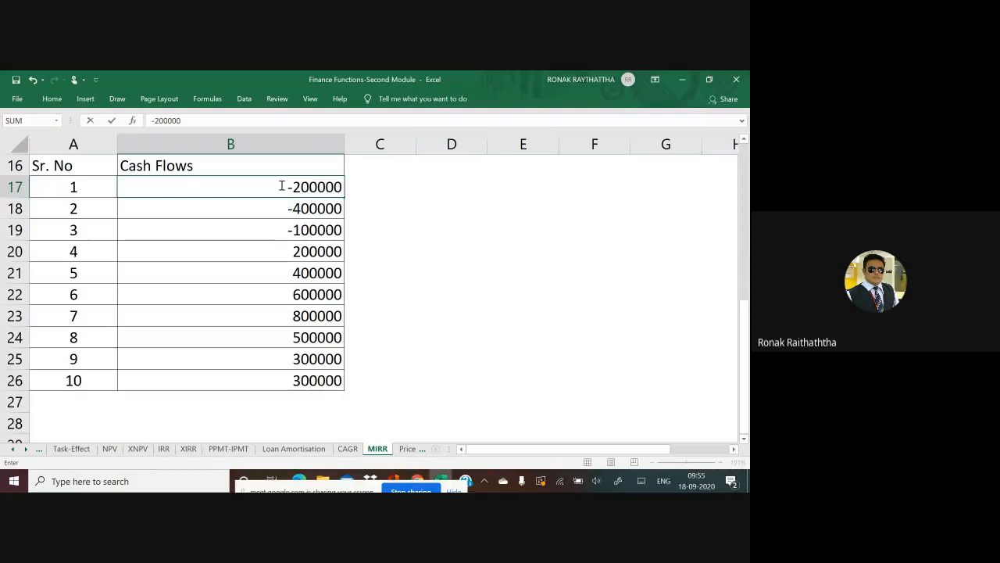
key("Return")
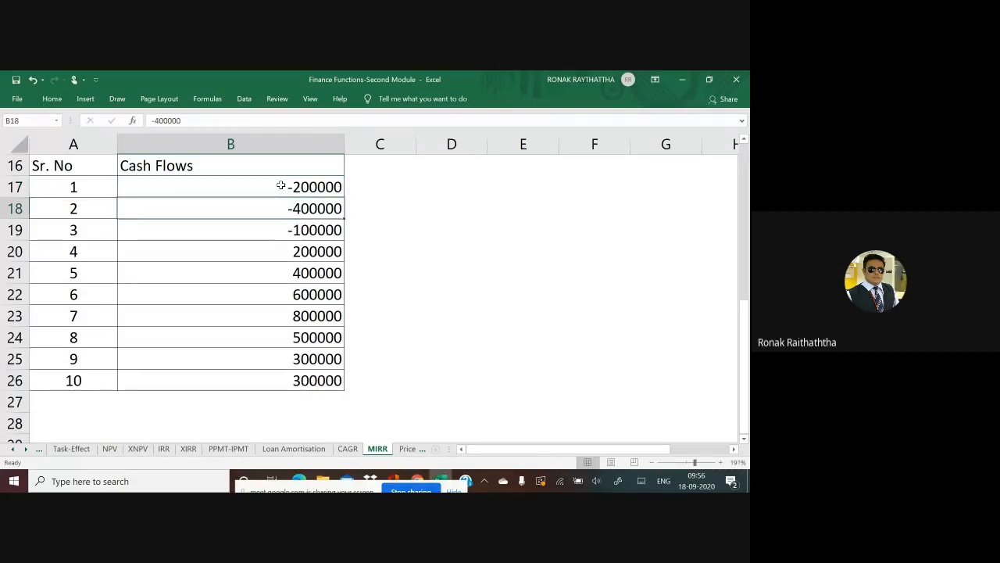
type("-200000")
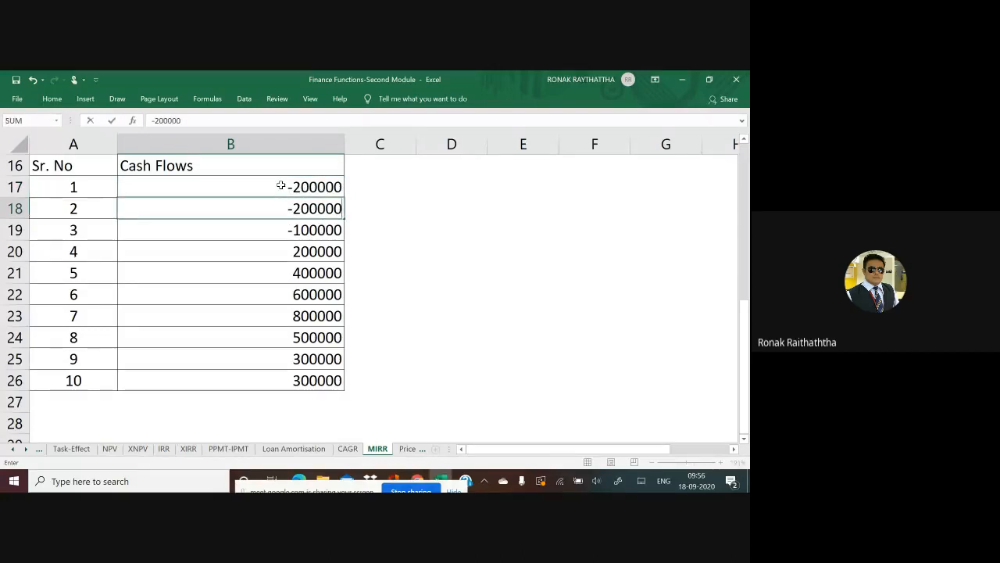
key("Return")
key("Up")
key("ctrl+c")
key("Down")
key("shift+Down")
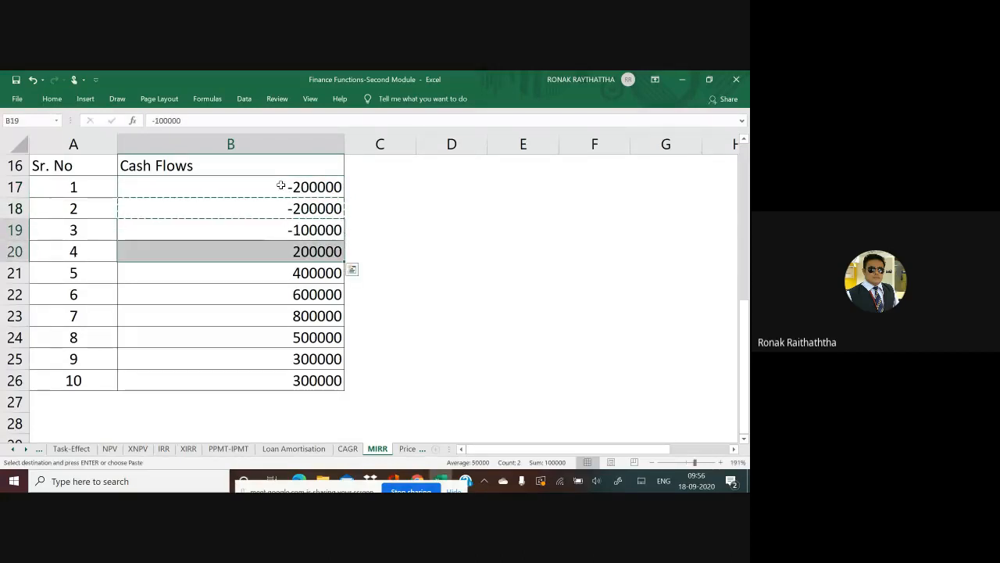
key("Return")
- Replace the fifth cash flow formula in B21 with the value 300000
key("Down")
key("Down")
key("Down")
key("Up")
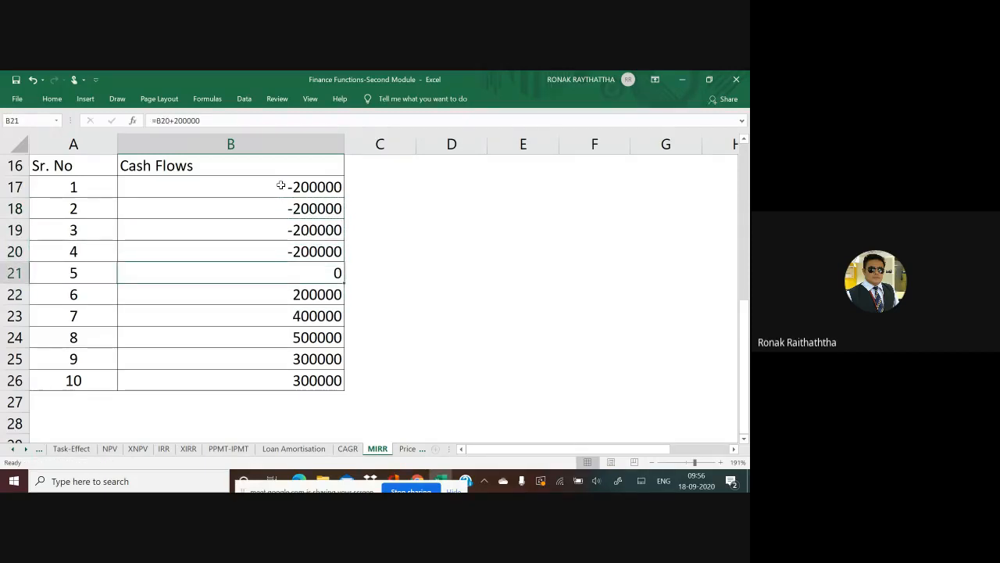
type("3")
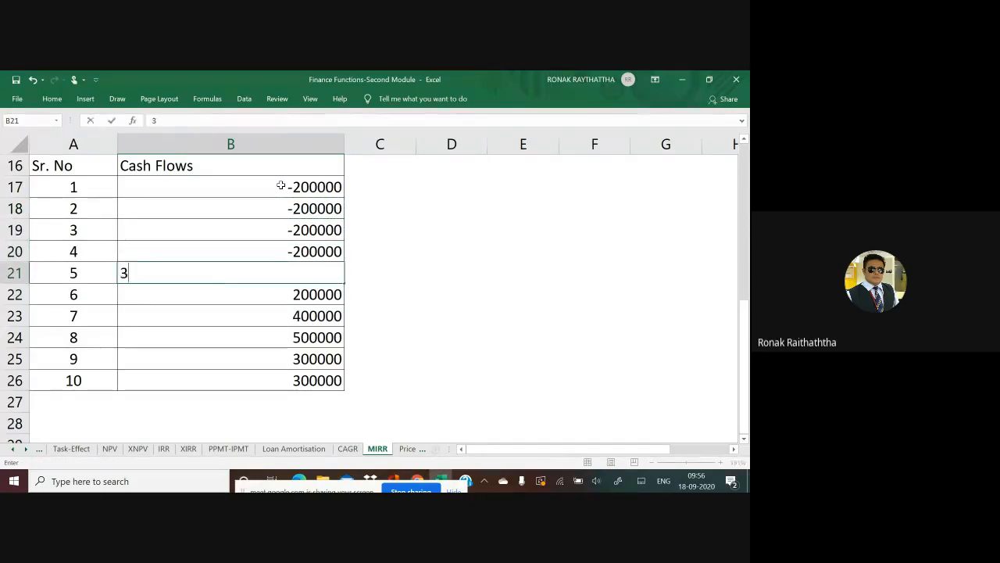
type("00000")
key("Return")
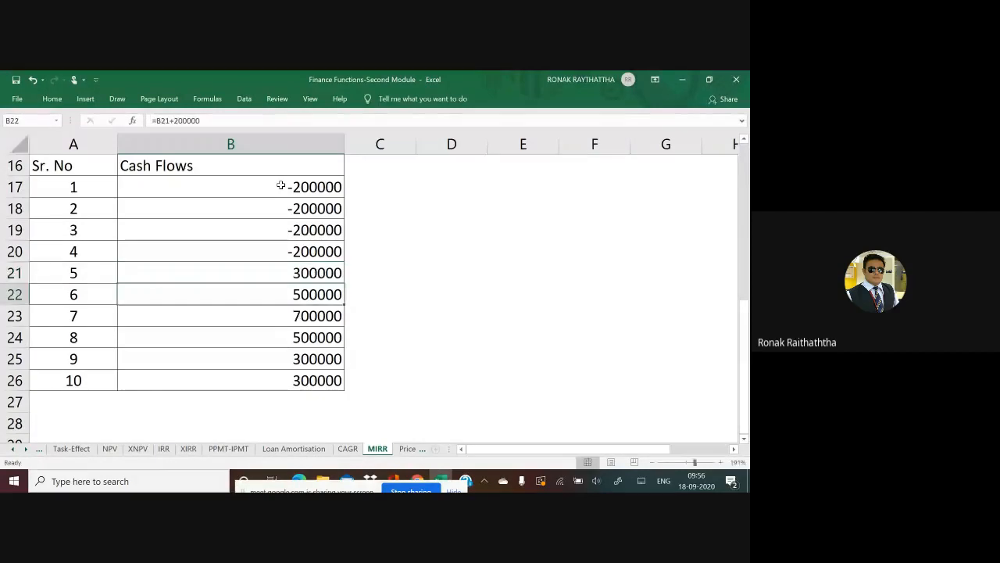
- Copy the 300000 cash flow from B21 into B22:B26 for serial numbers 6 to 10
key("Up")
key("ctrl+c")
key("Down")
key("shift+Down")
key("shift+Down")
key("shift+Down")
key("shift+Down")
key("shift+Down")
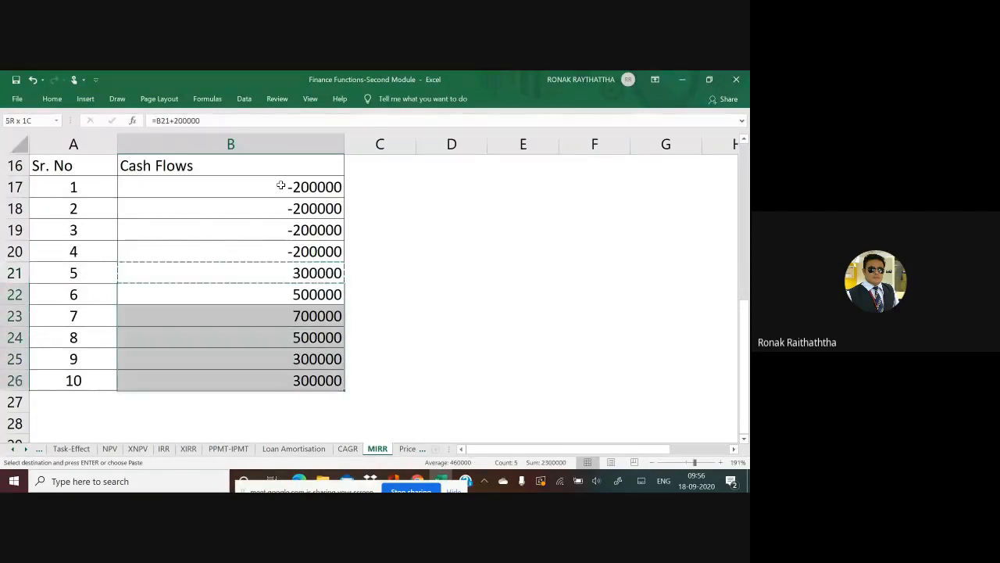
key("shift+Up")
key("Return")
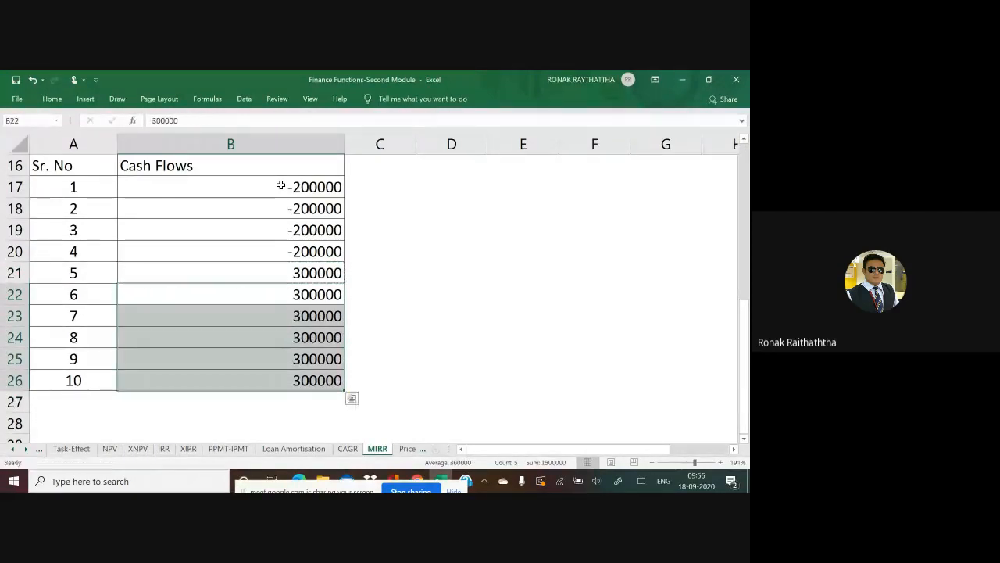
- Select the six positive cash flows in B21:B26 to point them out
key("Up")
key("shift+Down")
key("shift+Down")
key("shift+Down")
key("shift+Down")
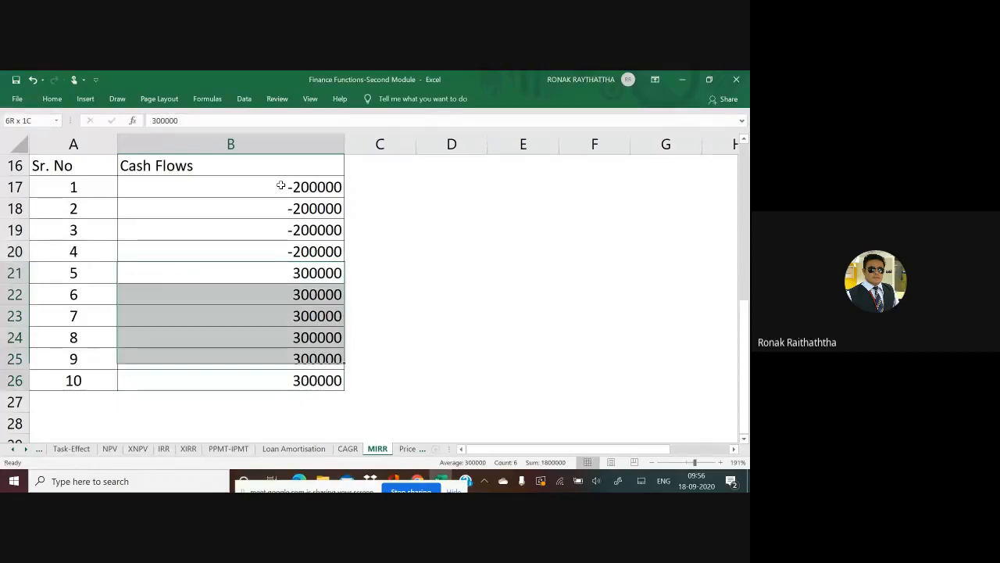
key("shift+Down")
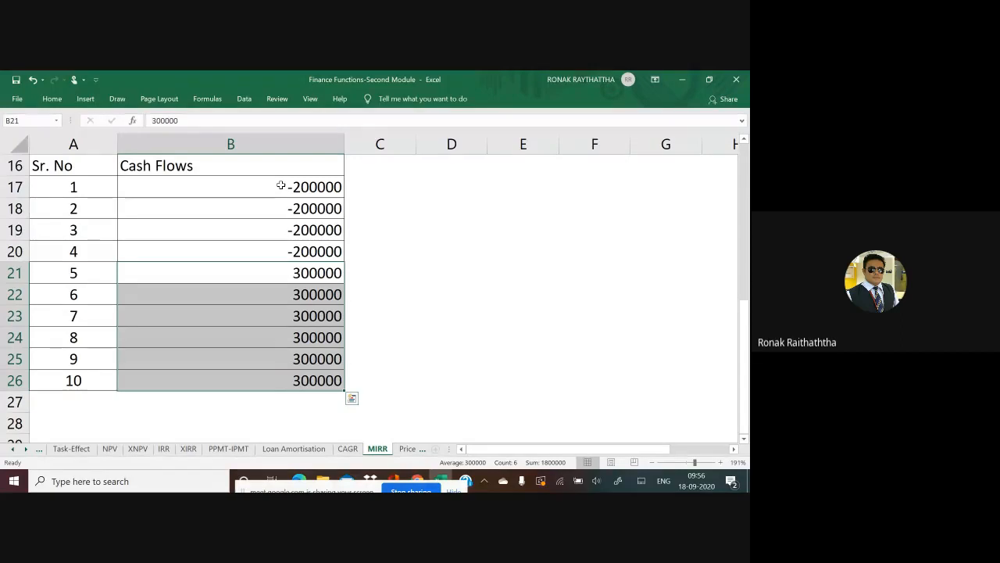
- Draw a red tick beside each of the four -200000 cash flows and delete the ink
mouse_move(349, 186)
left_mouse_down()
mouse_move(367, 181)
mouse_move(367, 227)
mouse_move(385, 229)
left_mouse_up()
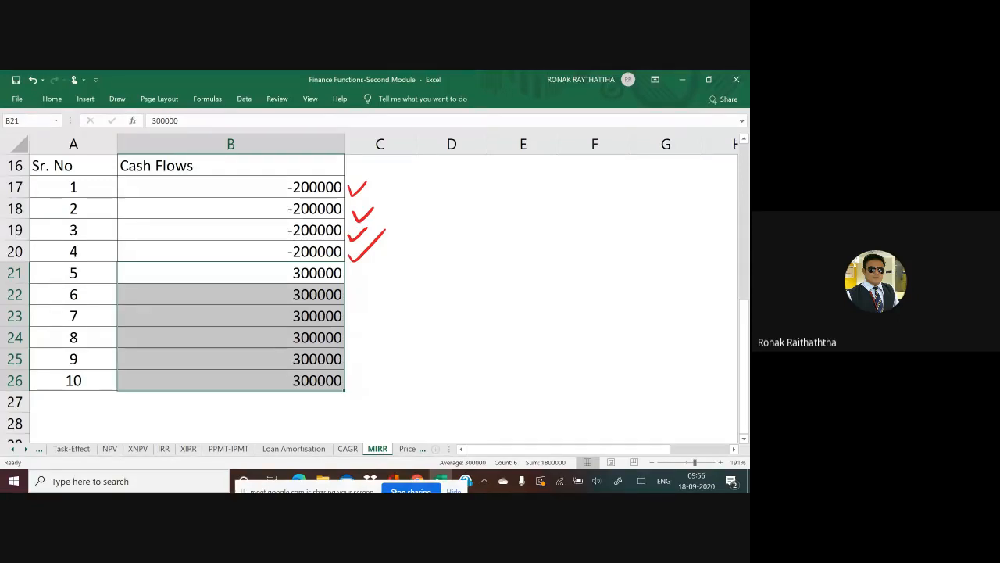
left_click(359, 192)
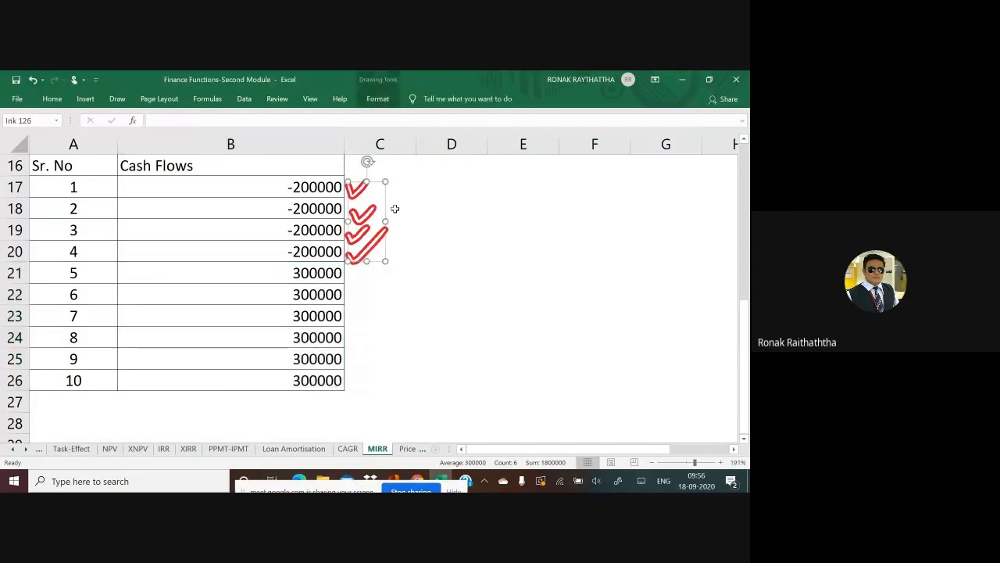
key("Delete")
- Enter the label "Finance Rate" in C17 beside the first cash flow
left_click(367, 189)
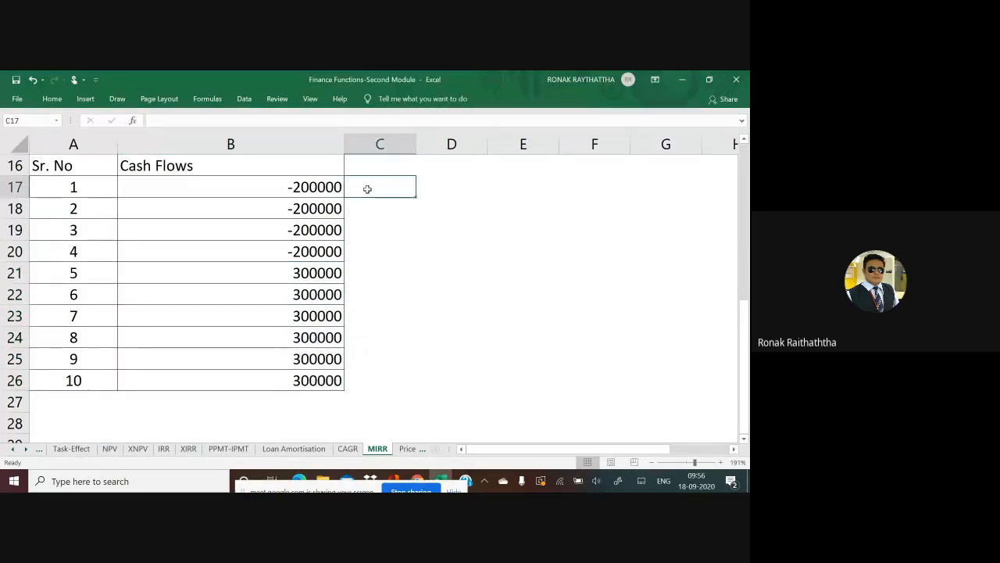
type("Finance Ra")
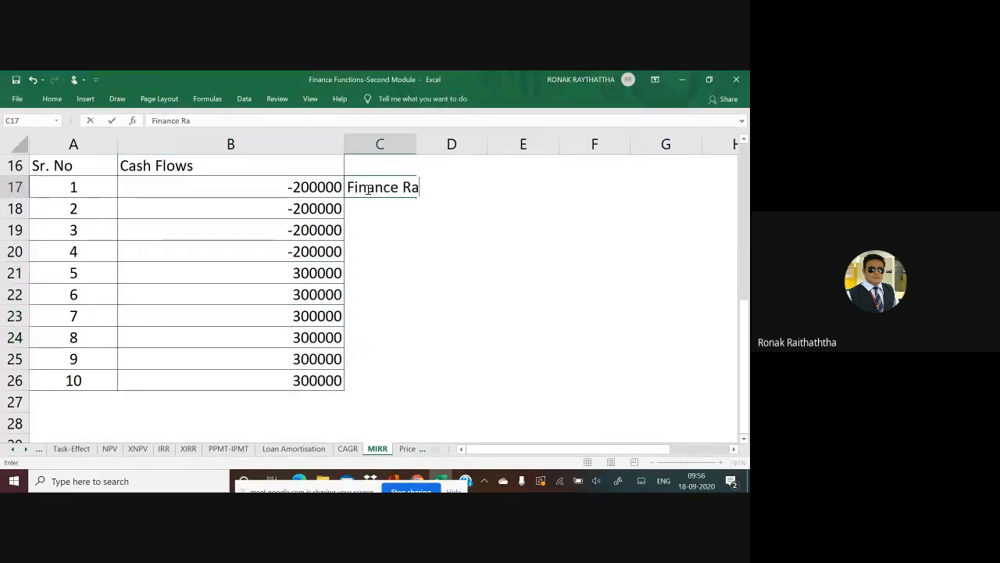
type("tes")
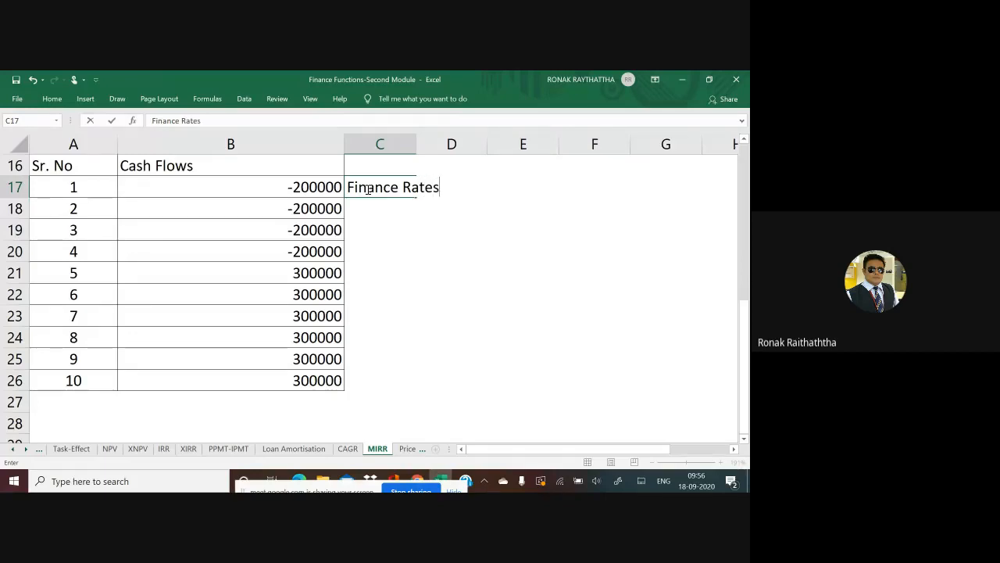
key("Return")
key("Up")
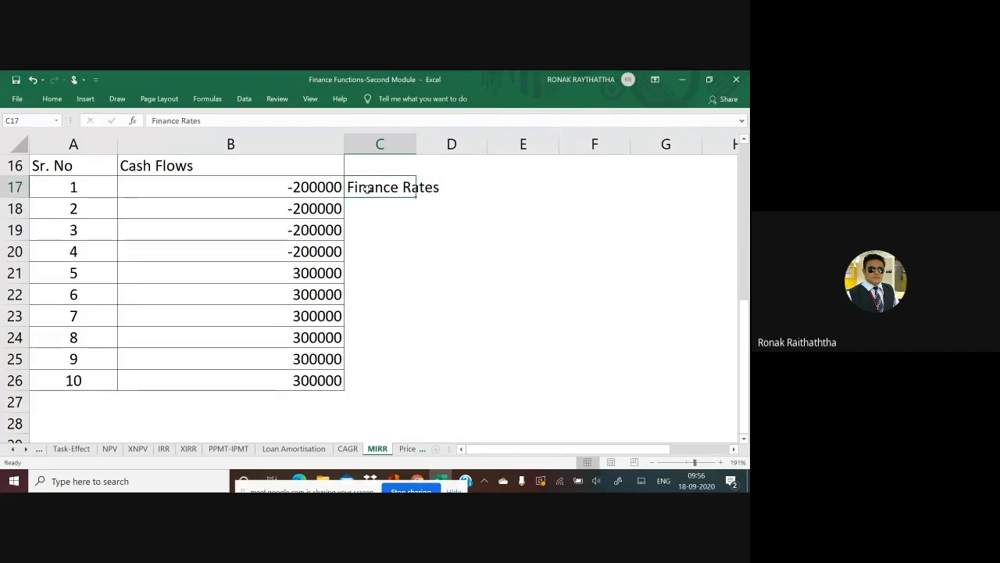
key("F2")
key("BackSpace")
key("Return")
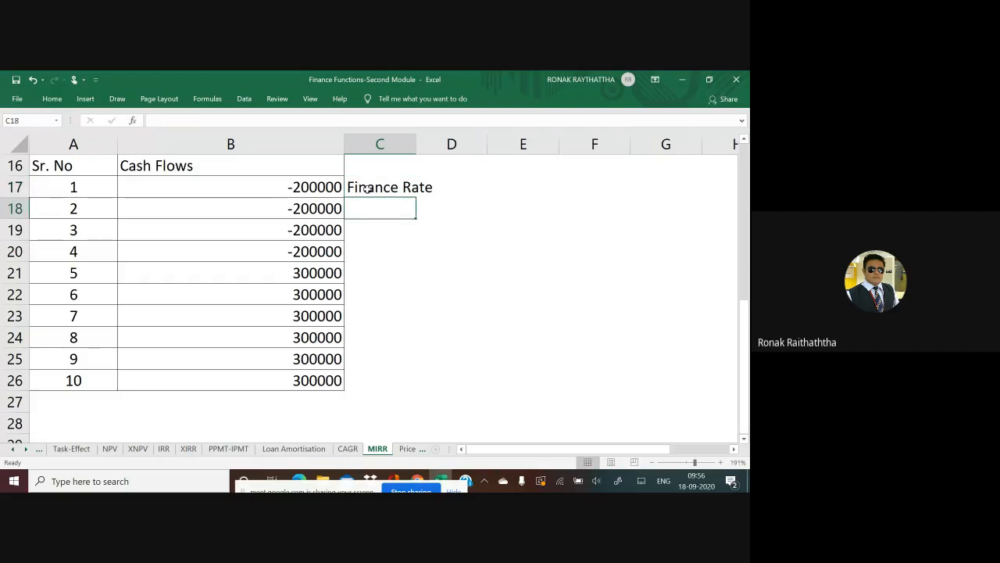
- Autofit column C to the Finance Rate label and enter 11% beside it in D17
key("Up")
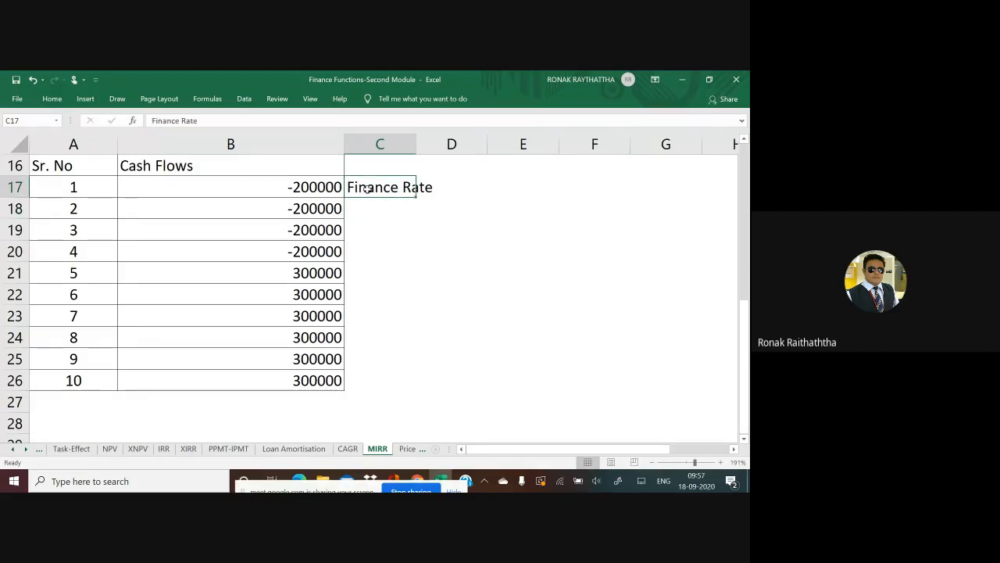
key("alt+h")
key("o")
key("i")
key("Right")
key("F2")
type("11%")
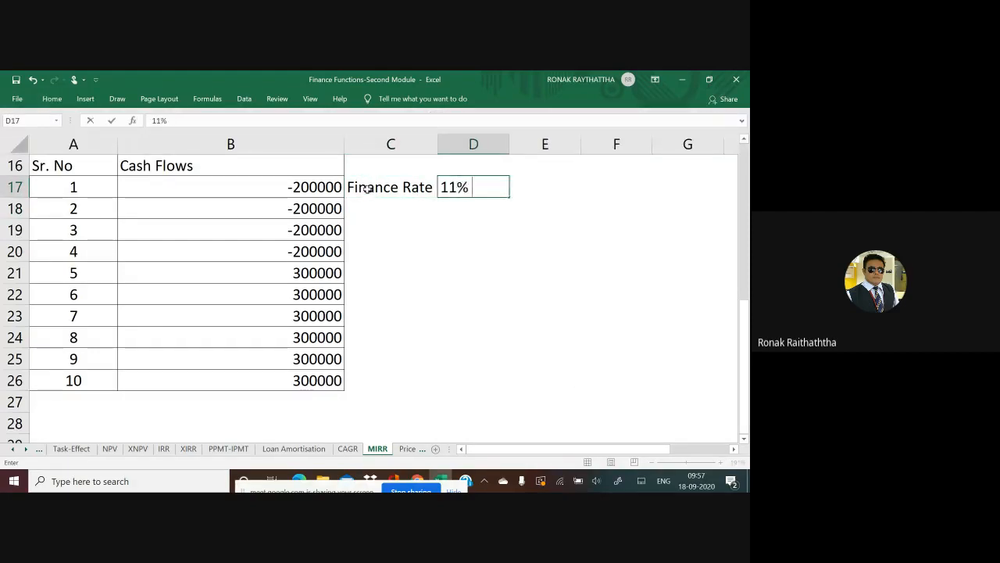
key("Return")
key("Left")
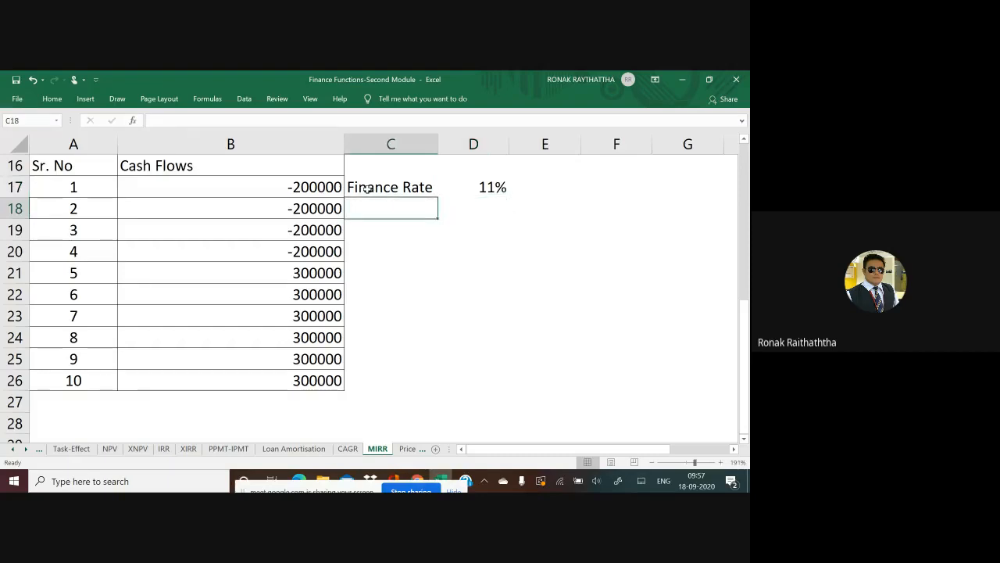
- Enter the label "Reinvestment Rate" in C18 below the Finance Rate label
type("Reinv")
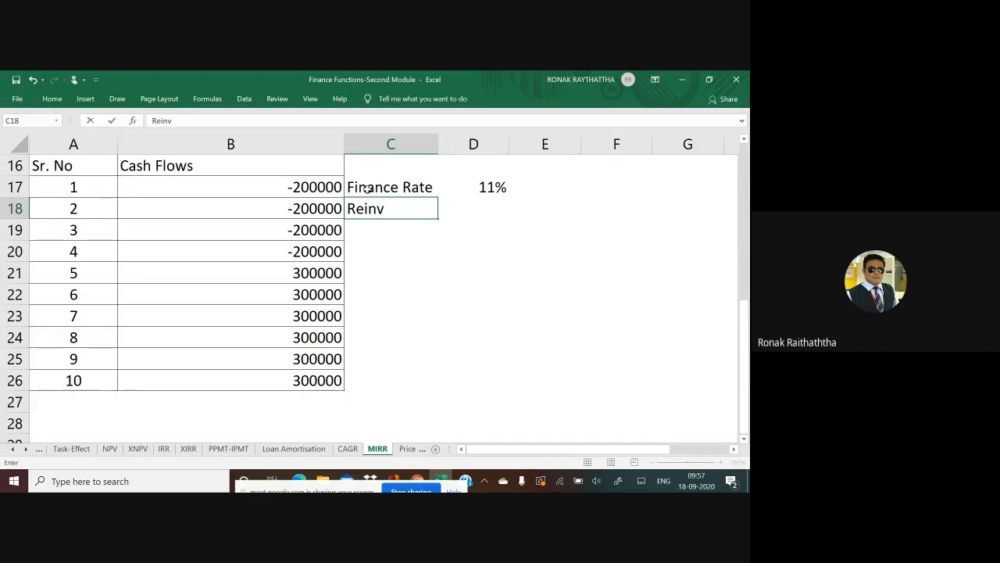
type("estment Rat")
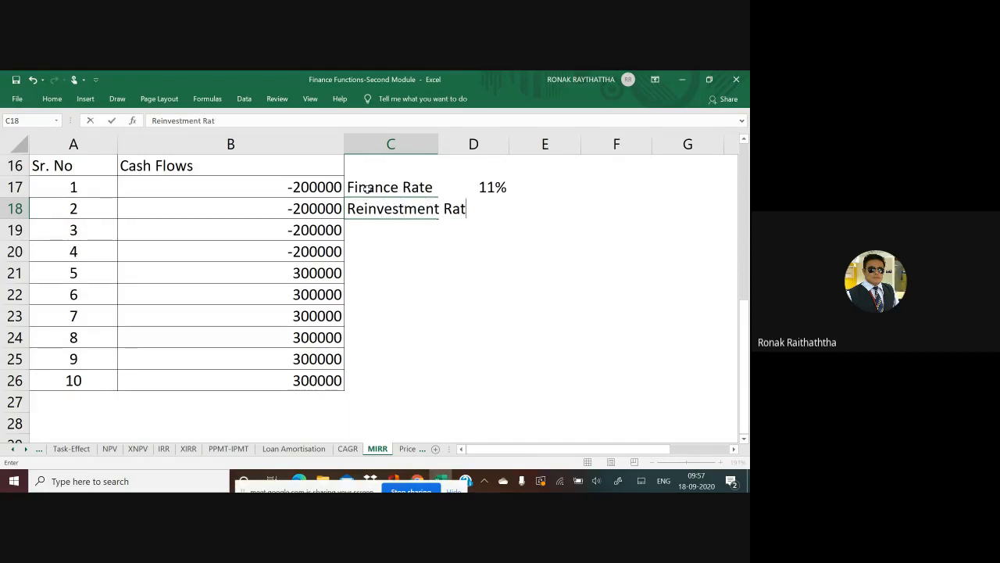
type("e")
key("Return")
- Autofit column C to the Reinvestment Rate label and enter 16% beside it in D18
key("Up")
key("alt+h")
key("o")
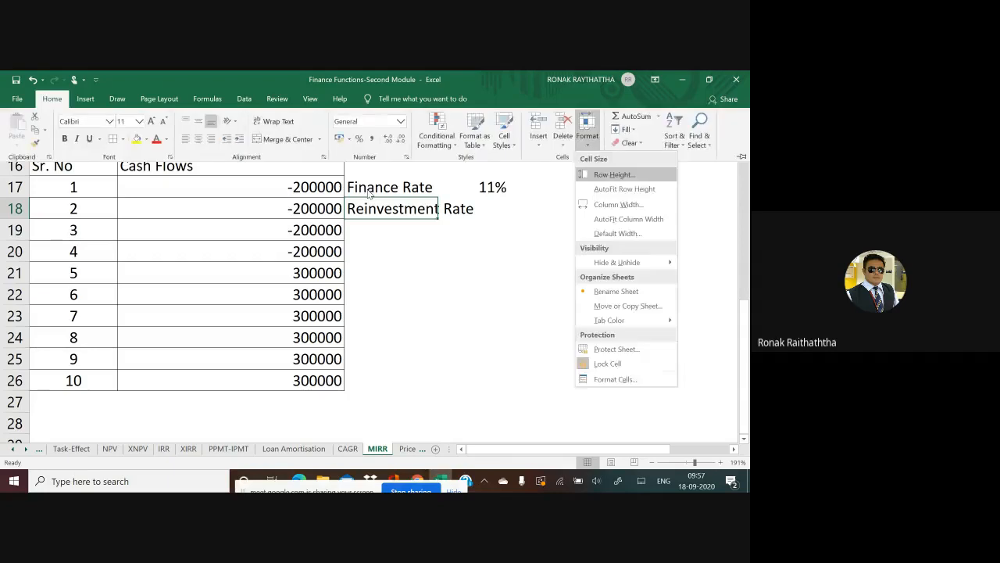
key("i")
key("Right")
type("1")
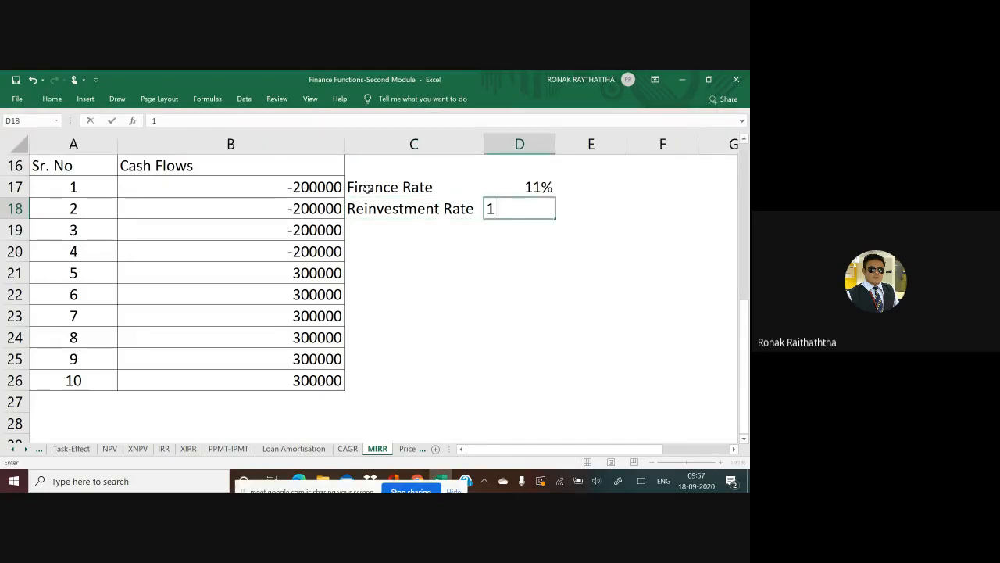
type("6%")
key("Return")
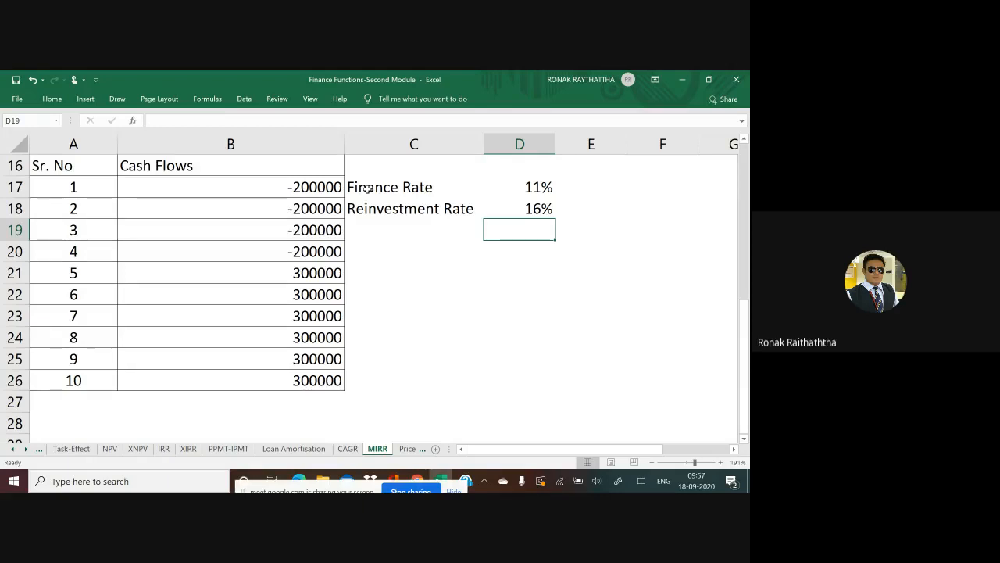
- Select the empty cell B27 directly below the last cash flow
key("Down")
key("Down")
key("Down")
key("Down")
key("Down")
key("Down")
key("Left")
key("Left")
key("Down")
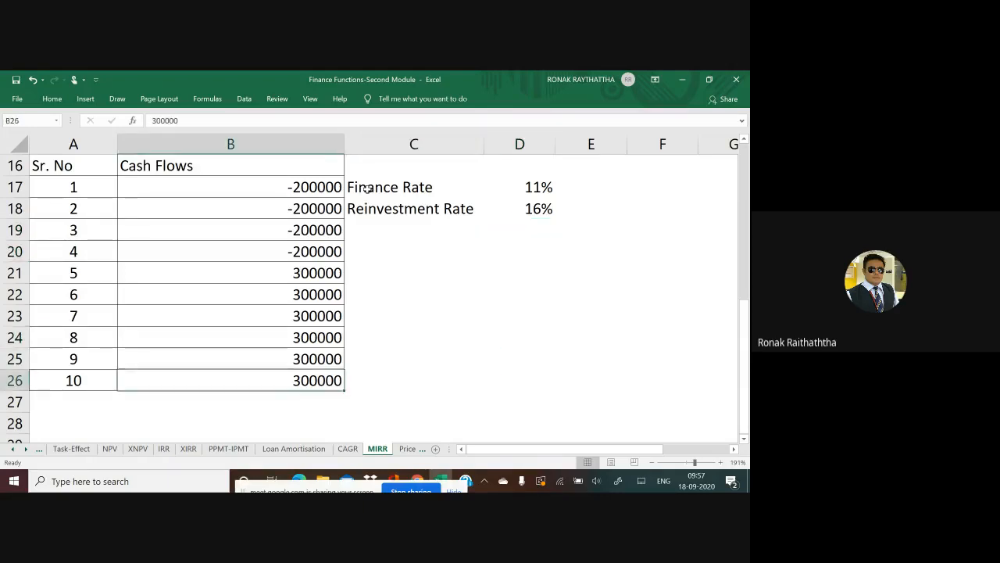
key("Down")
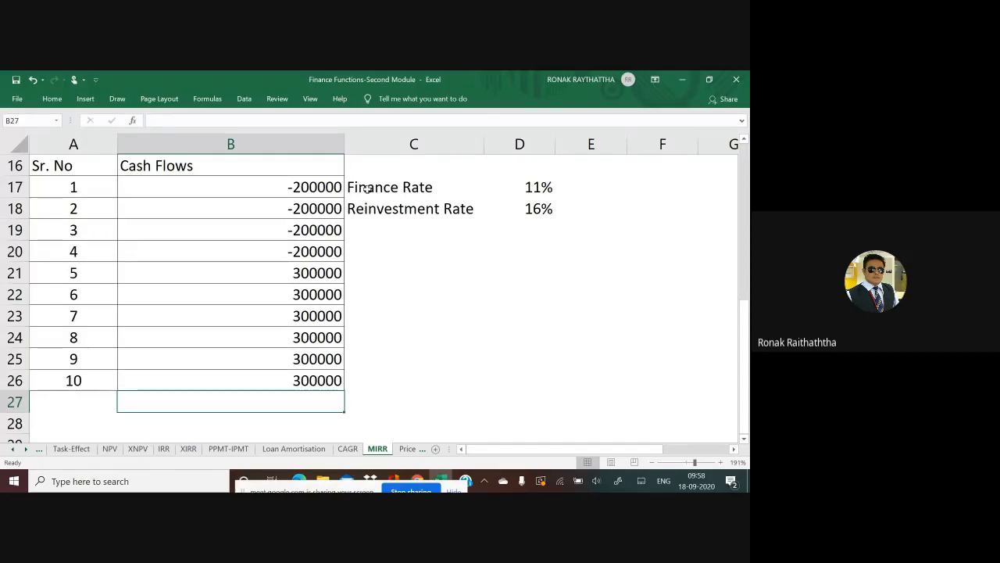
- Switch to the Google Meet window, read the students' answers in the chat, and return to the Excel workbook
key("alt+Tab")
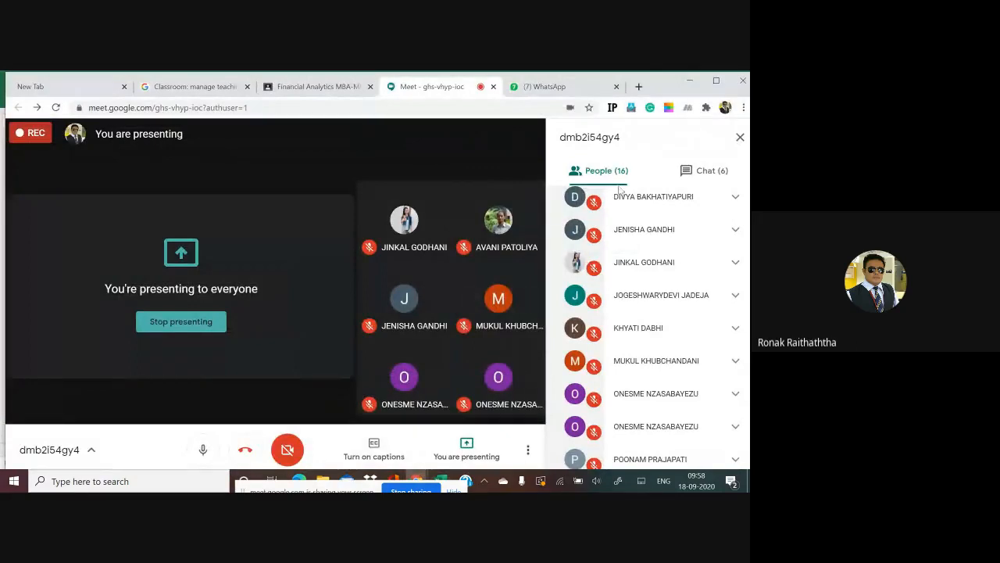
left_click(708, 172)
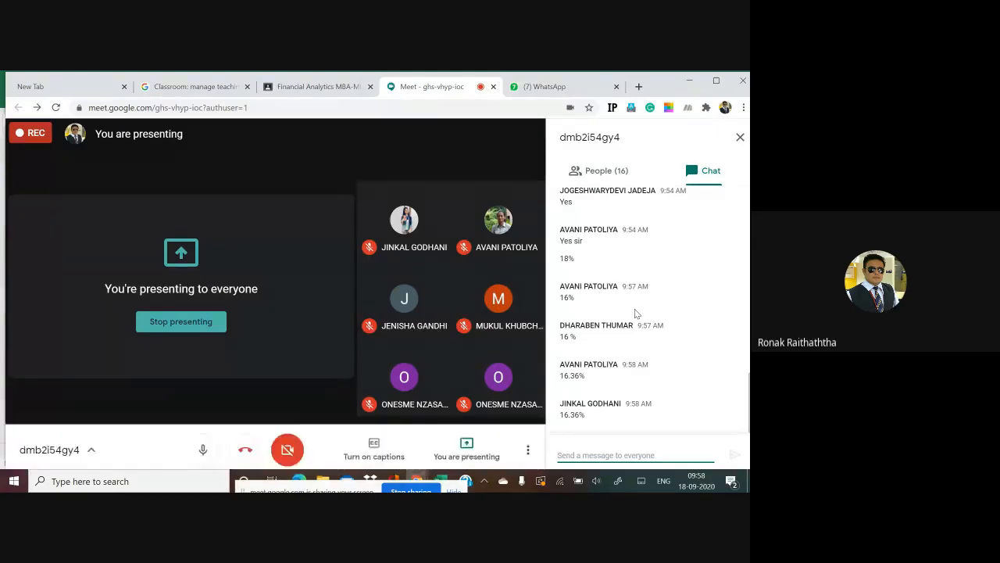
key("alt+Tab")
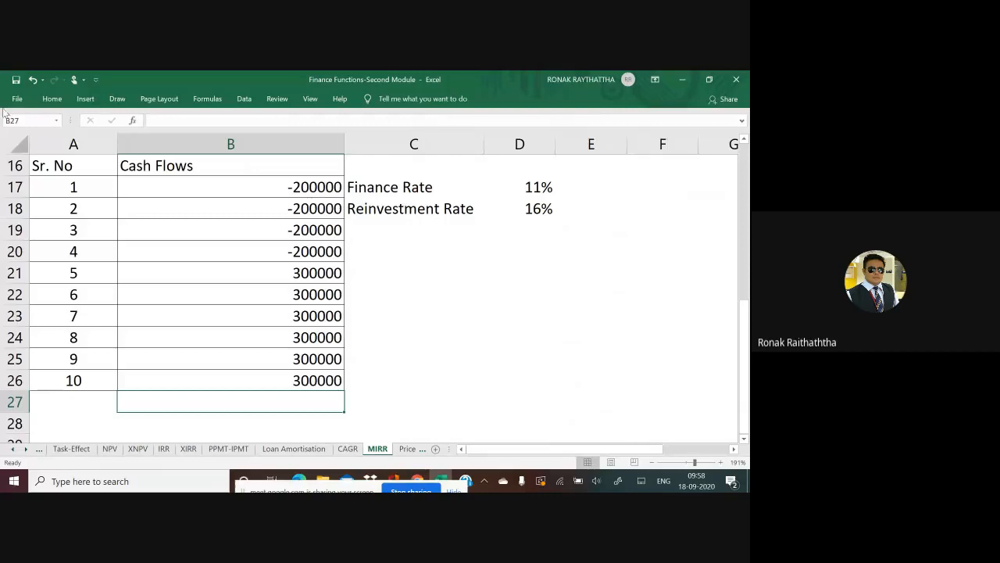
left_click(52, 98)
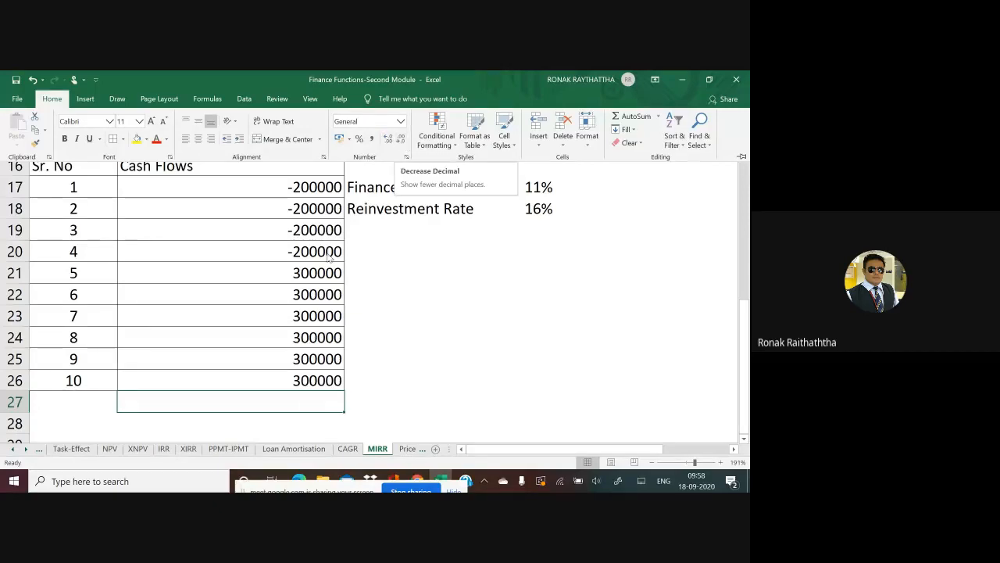
scroll(330, 258, "up", 3)
scroll(330, 258, "down", 3)
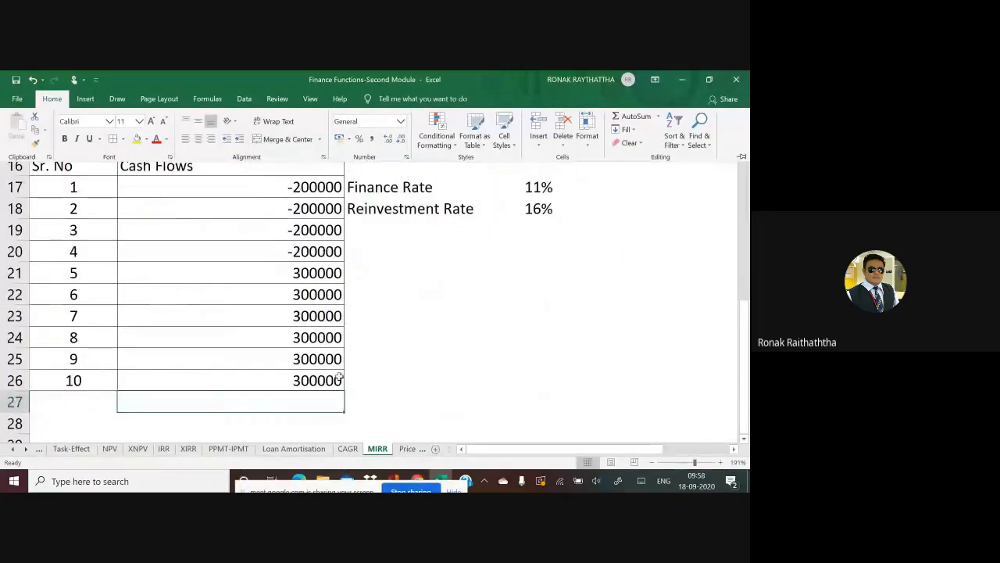
- Start a MIRR formula in B27 with the cash flows B17:B26 as its values
left_click(304, 402)
type("=")
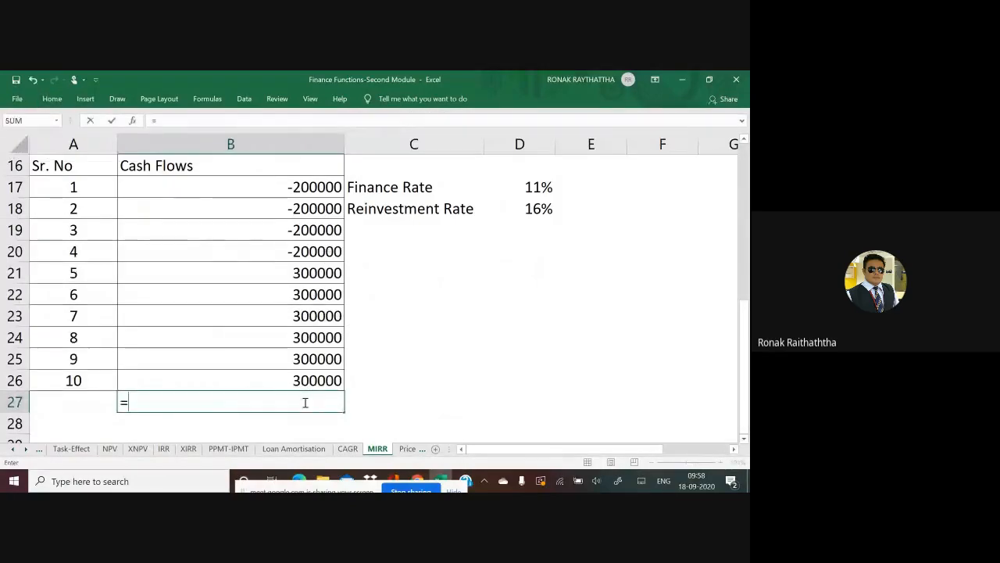
type("mirr(")
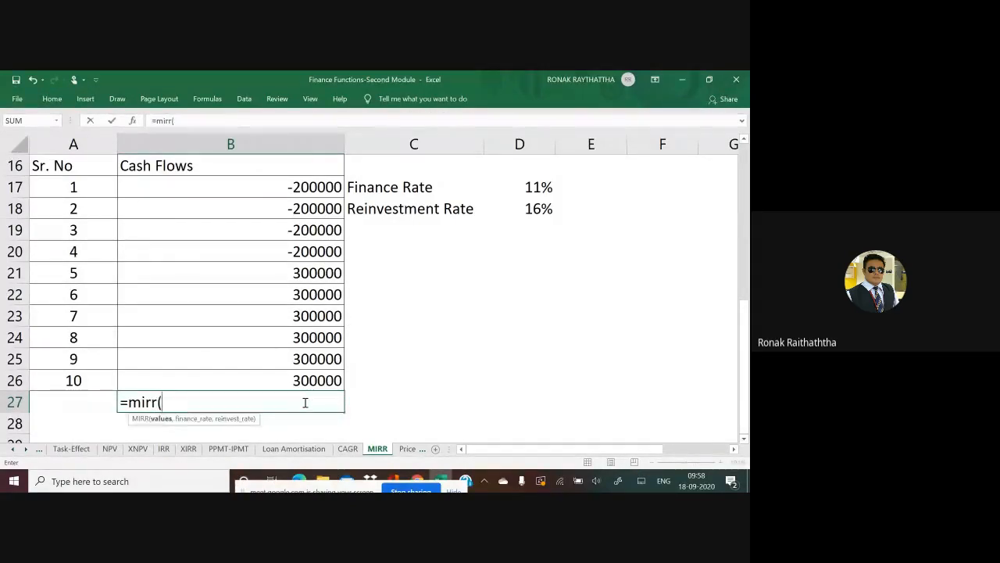
key("Up")
key("Up")
key("Up")
key("Up")
key("Up")
key("Up")
key("Up")
key("Up")
key("Up")
key("Up")
key("ctrl+shift+Down")
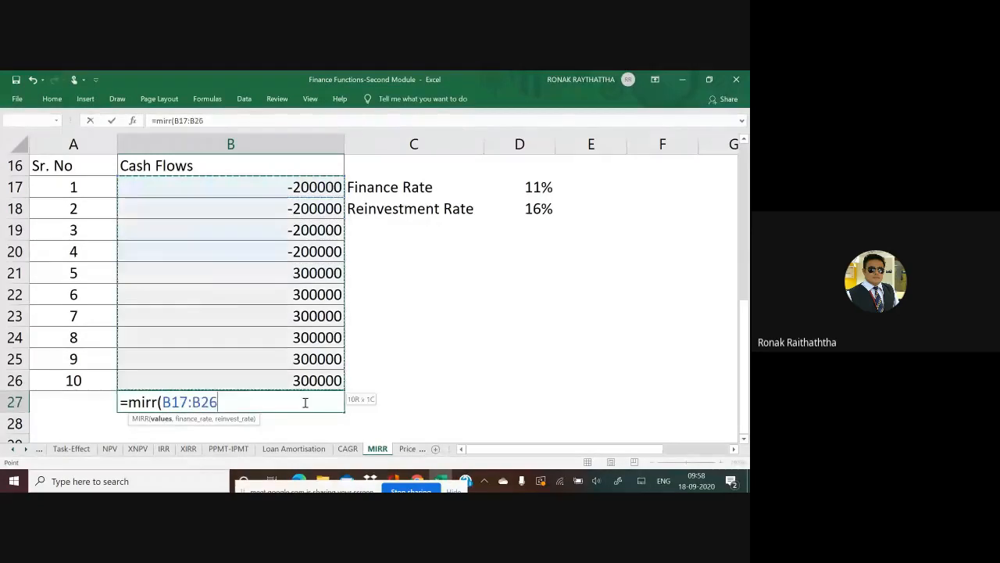
- Add D17 as the finance rate argument of the MIRR formula
type(",")
key("Up")
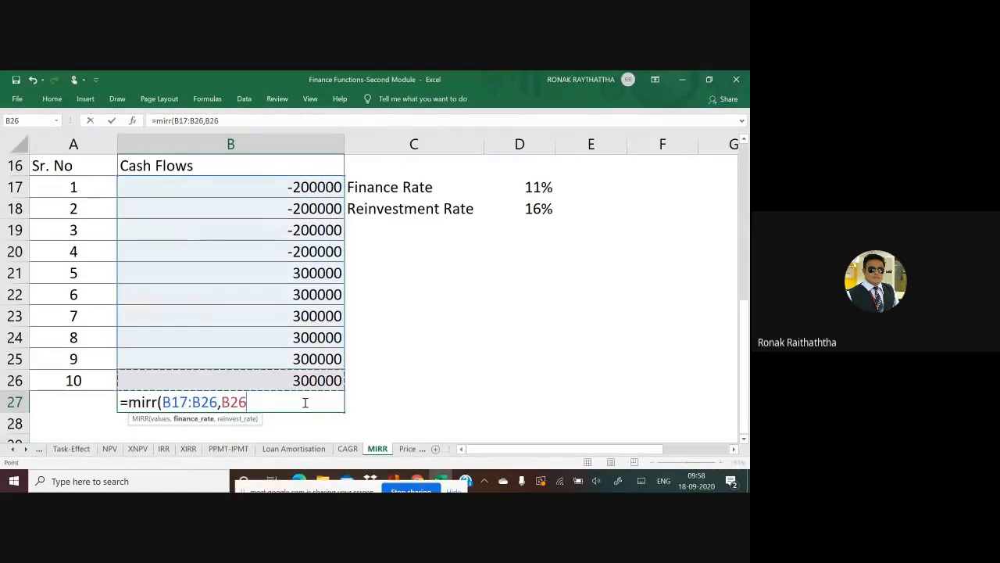
key("Up")
key("Up")
key("Up")
key("Up")
key("Up")
key("Up")
key("Up")
key("Up")
key("Right")
key("Right")
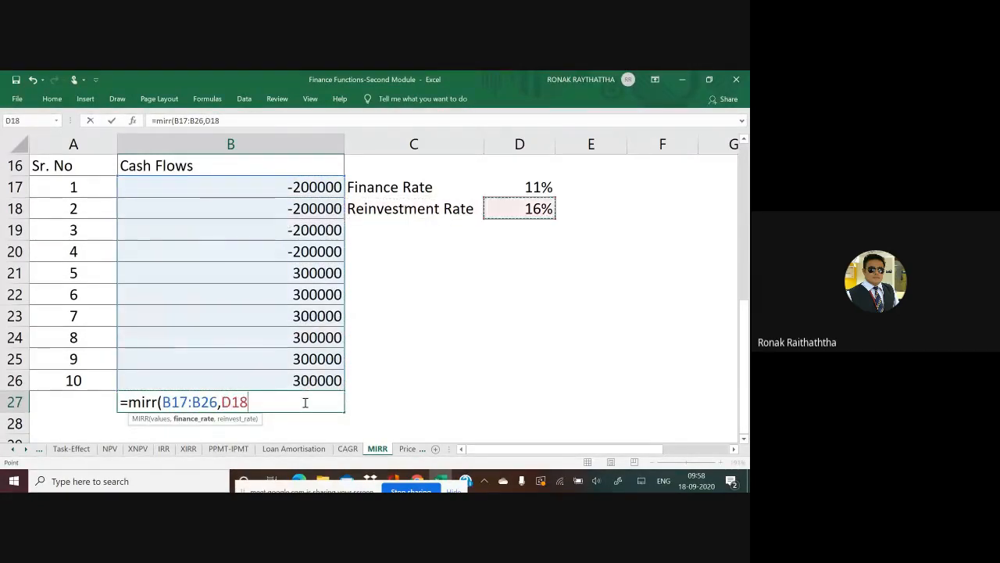
key("Up")
- Add D18 as the reinvestment rate and complete the formula =MIRR(B17:B26,D17,D18) in B27
type(",")
key("Up")
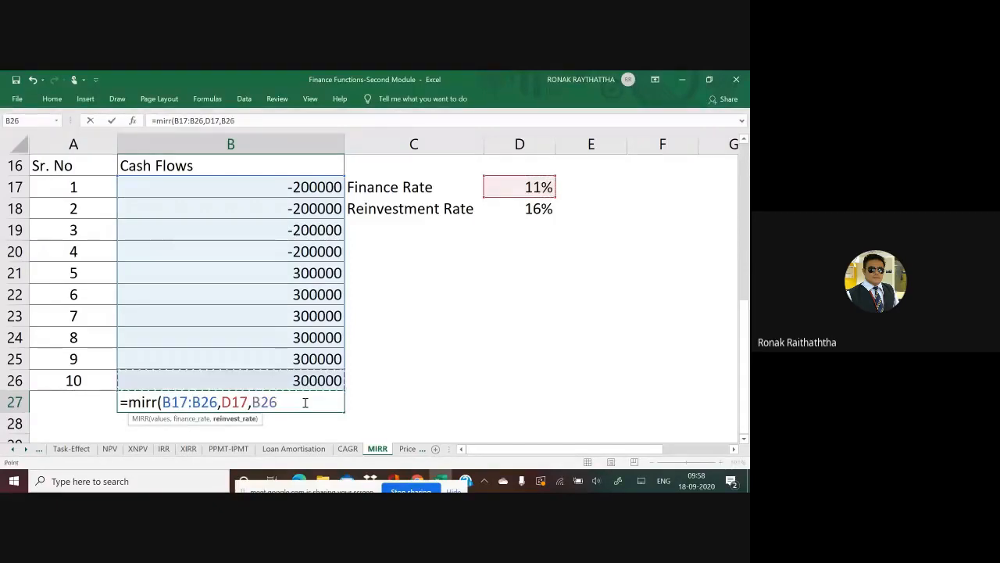
key("Up")
key("Up")
key("Up")
key("Up")
key("Up")
key("Up")
key("Up")
key("Up")
key("Up")
key("Up")
key("Right")
key("Right")
key("Down")
key("Down")
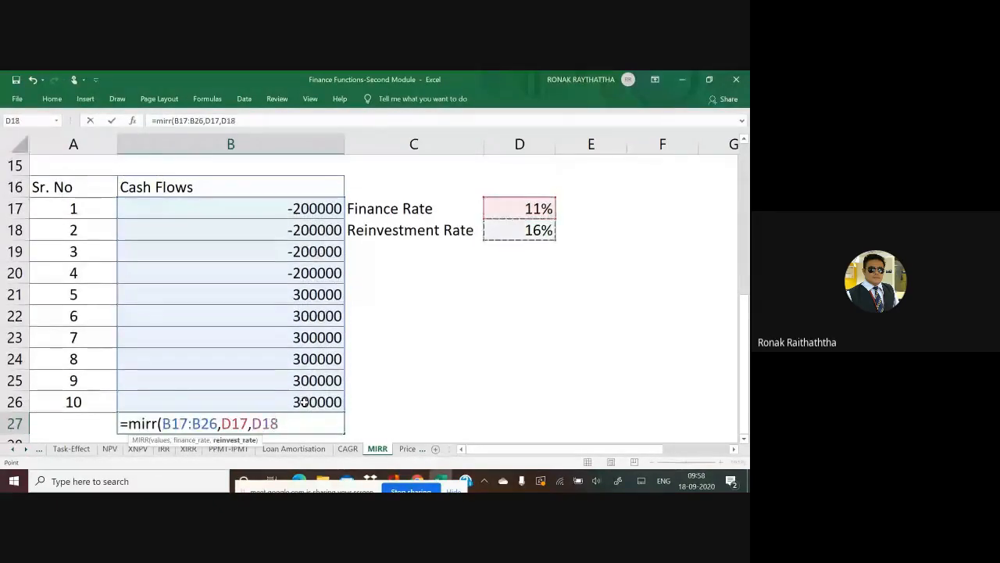
type(")")
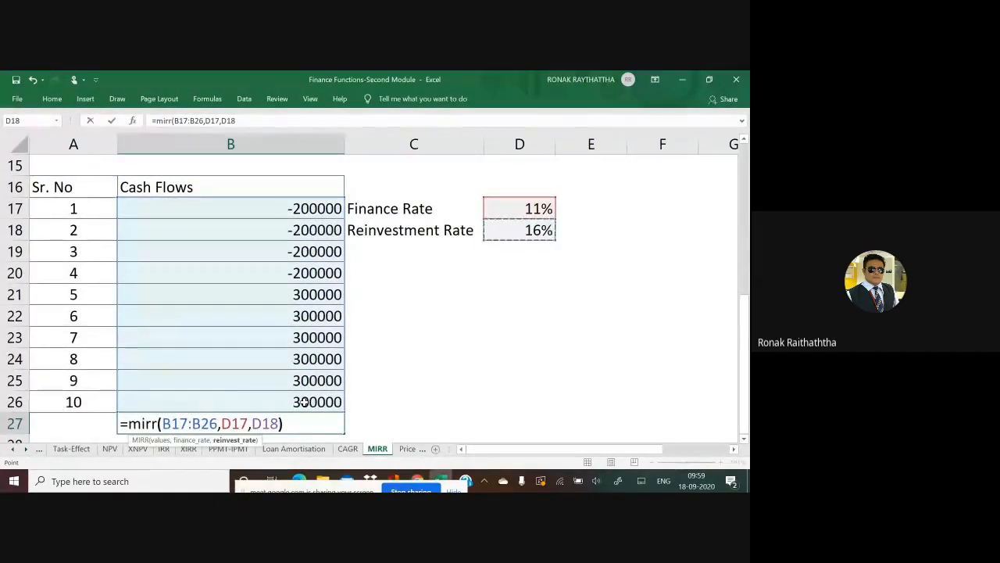
key("Return")
- Display the MIRR result in B27 with three decimal places
key("Up")
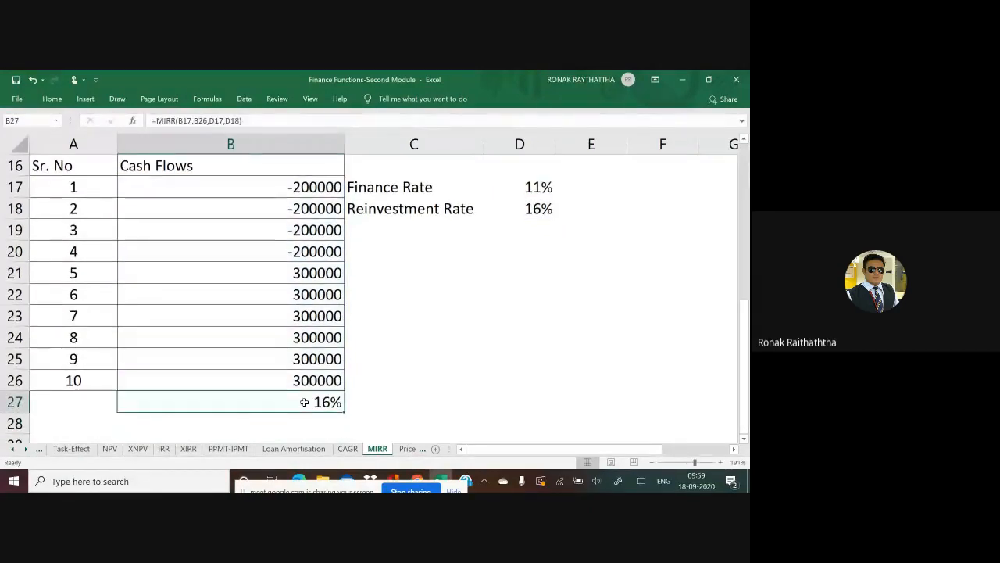
left_click(52, 99)
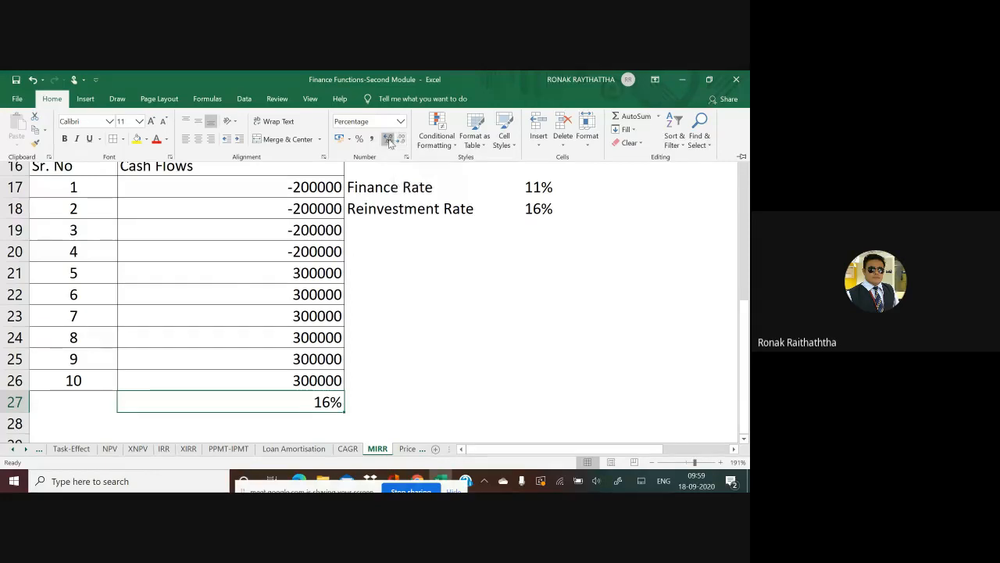
left_click(389, 139)
left_click(388, 139)
left_click(389, 140)
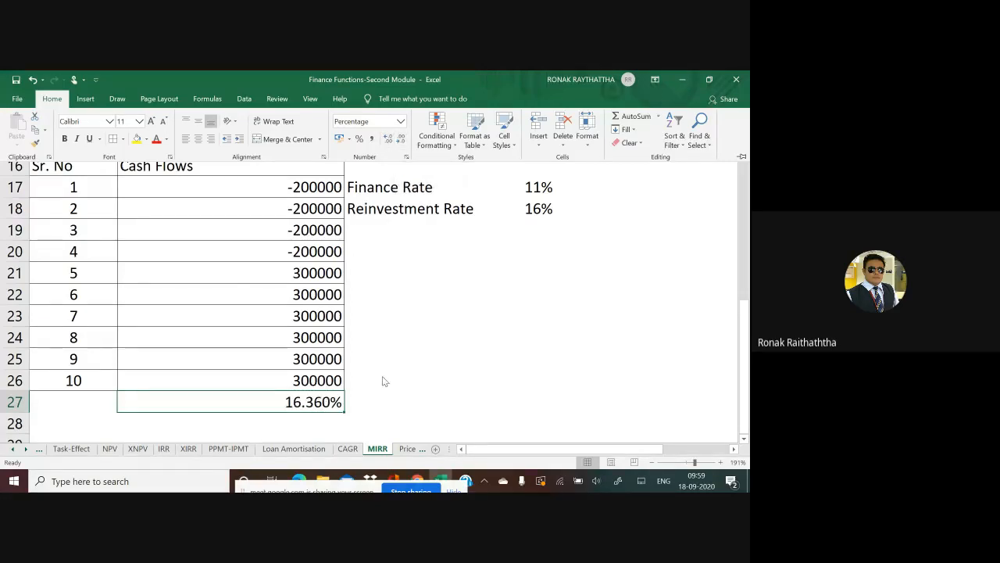
scroll(376, 380, "up", 2)
scroll(375, 380, "down", 2)
key("ctrl+F1")
- Open the Price Function sheet and delete all the red ink around the second bond example
left_click(407, 450)
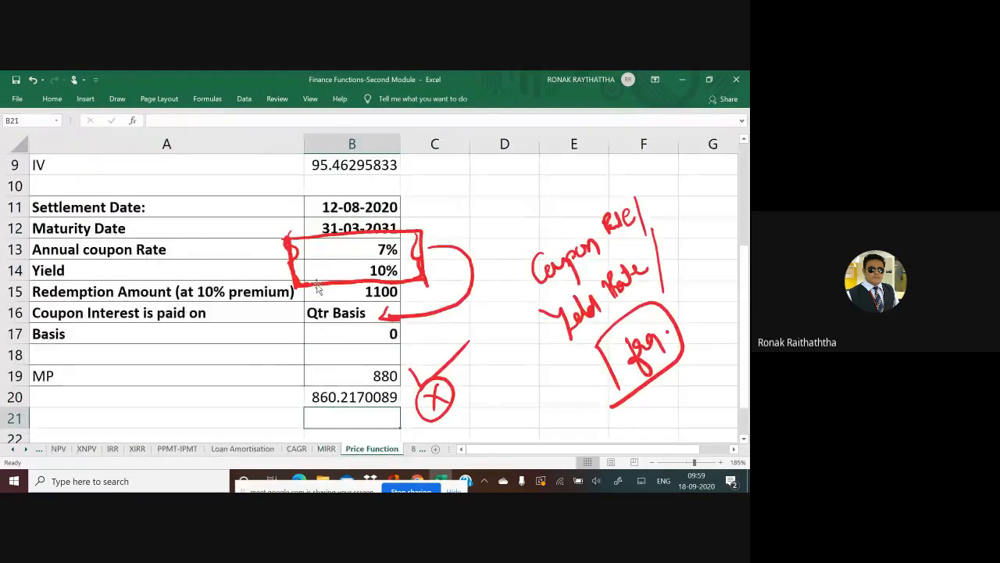
left_click(419, 258)
key("Delete")
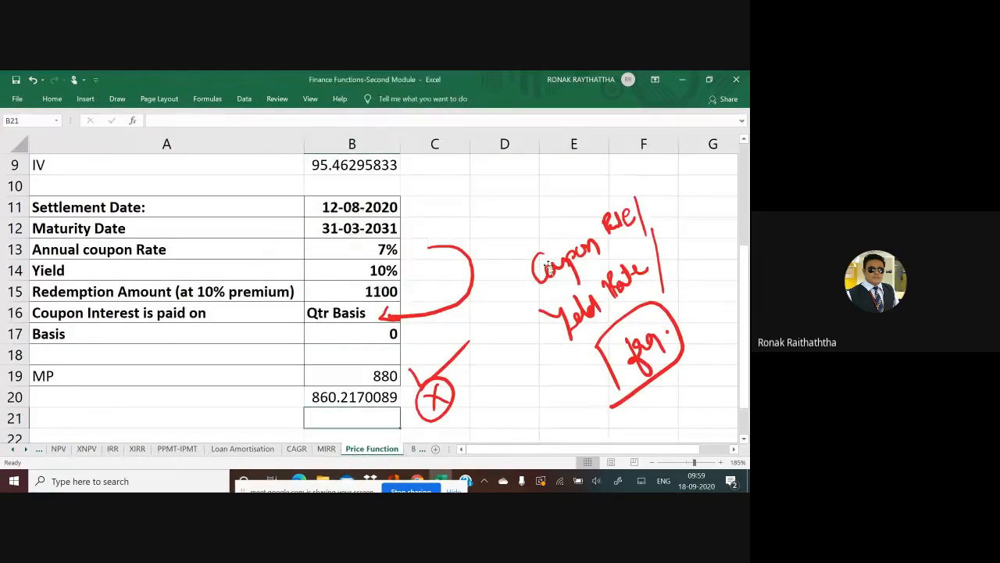
left_click(551, 268)
key("Delete")
left_click(471, 300)
key("Delete")
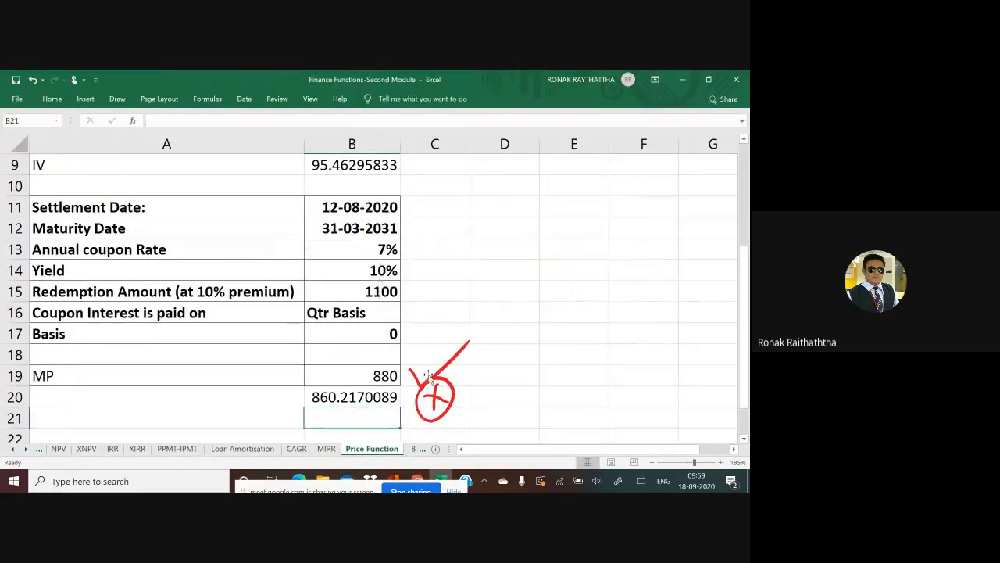
left_click(428, 382)
key("Delete")
left_click(422, 380)
key("Delete")
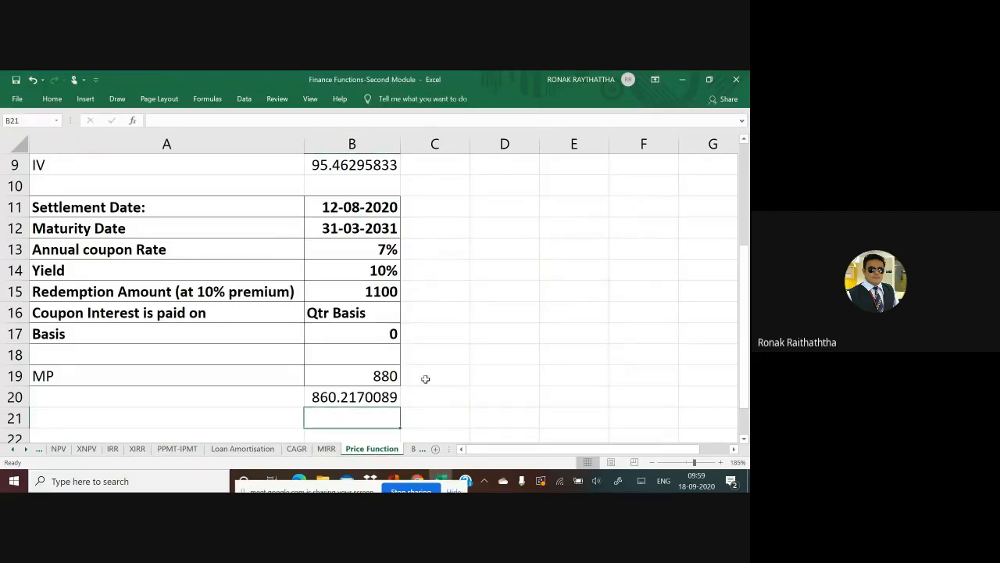
- Bring the first bond example into view, check the class chat in Google Meet, and return to the Excel workbook
scroll(426, 379, "up", 2)
scroll(425, 379, "up", 1)
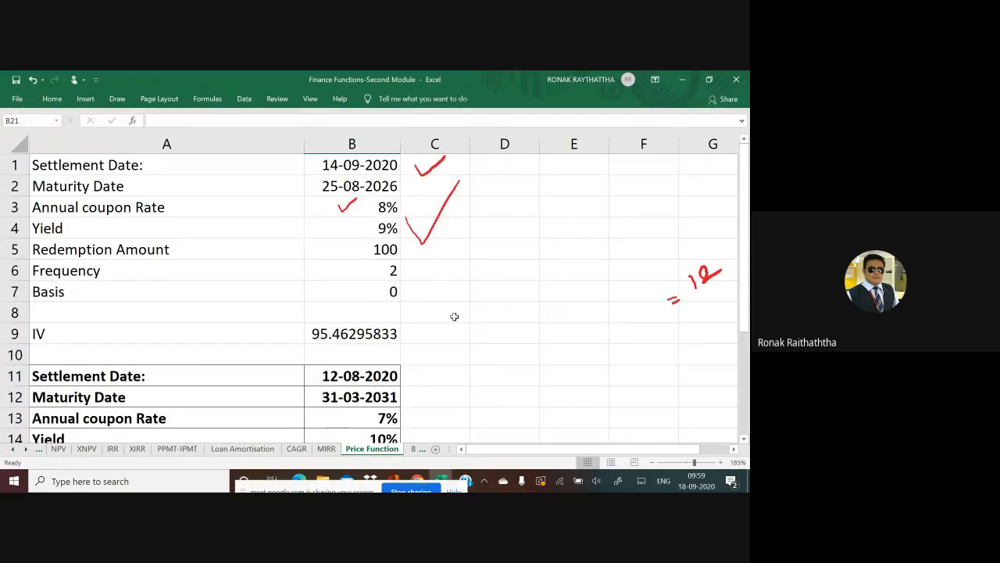
key("alt+Tab")
key("alt+Tab")
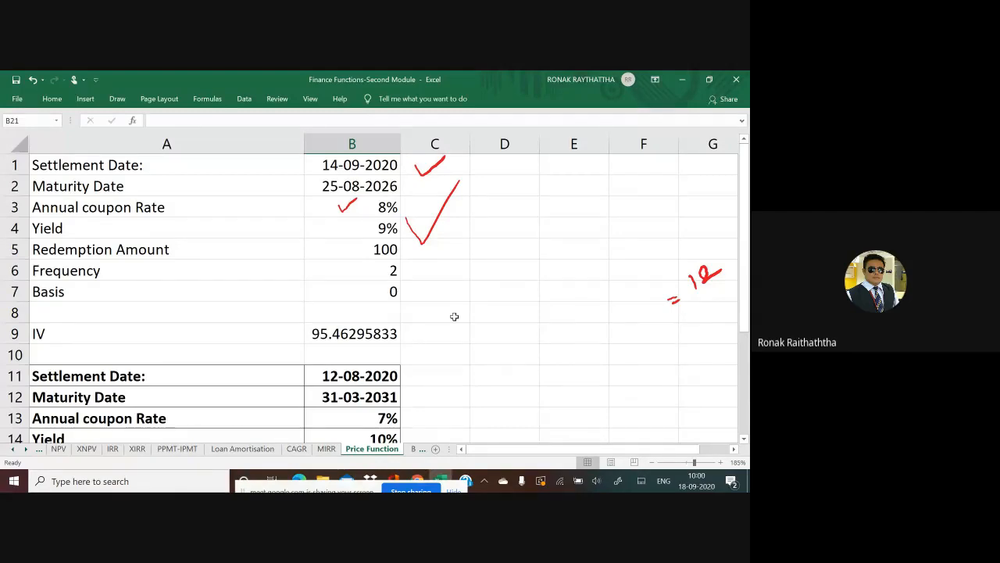
key("alt+Tab")
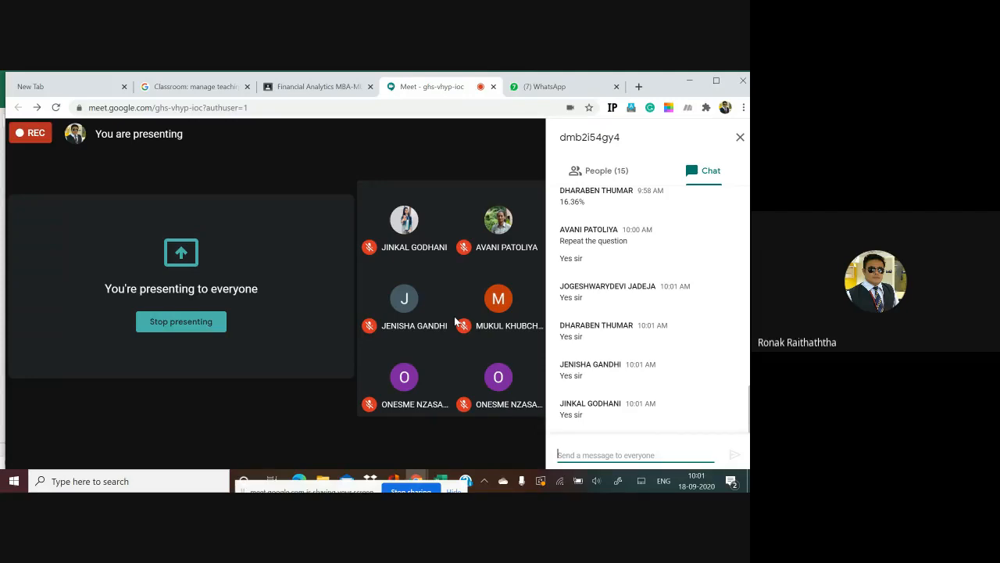
key("alt+Tab")
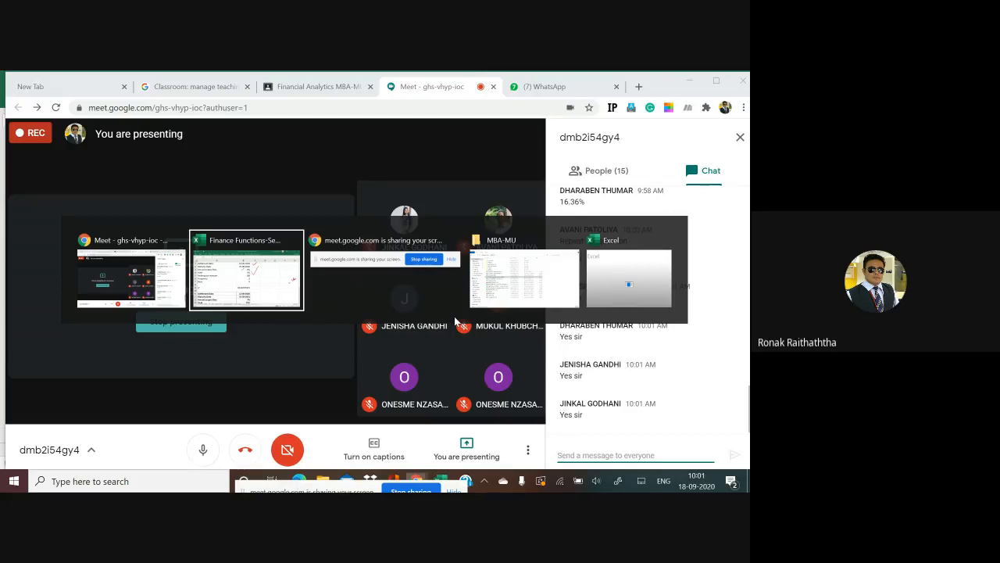
key("alt+Tab")
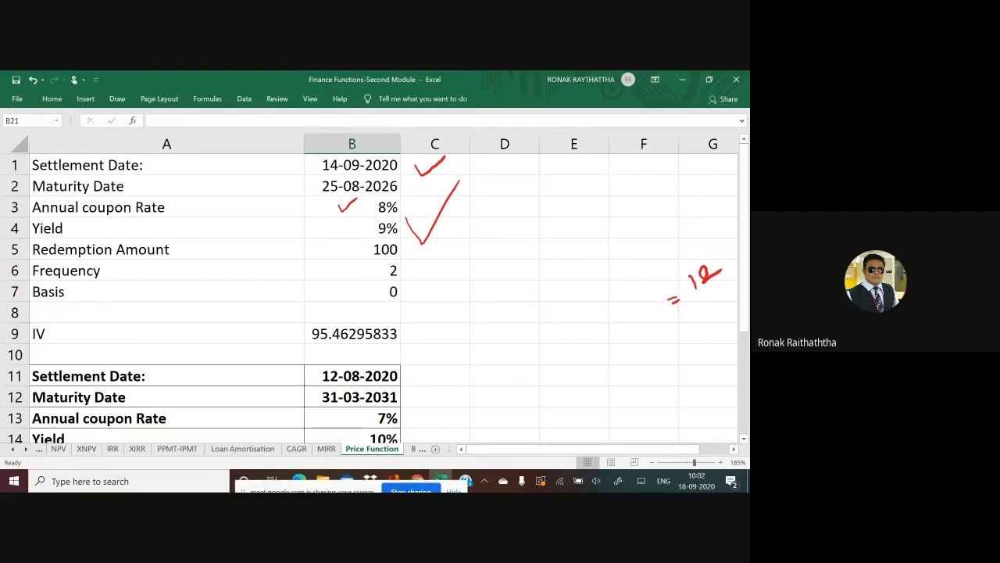
- Handwrite "Bond" in red ink beside the first bond example, underline it, and write "Company" beneath it
mouse_move(522, 207)
left_mouse_down()
mouse_move(525, 237)
mouse_move(552, 214)
left_mouse_up()
mouse_move(562, 208)
left_mouse_down()
mouse_move(567, 223)
mouse_move(587, 207)
mouse_move(588, 218)
left_mouse_up()
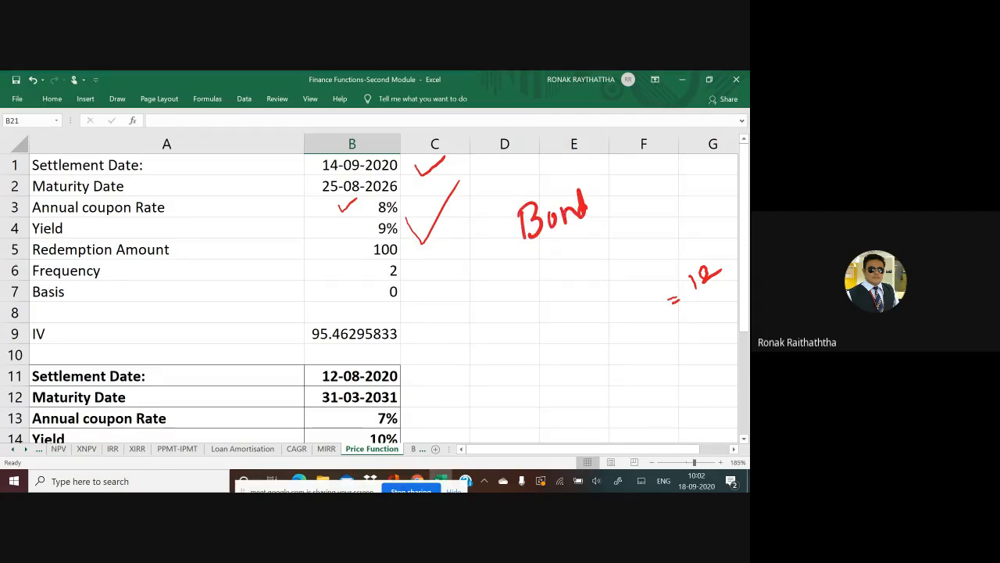
left_click_drag(512, 254, 601, 222)
mouse_move(518, 269)
left_mouse_down()
mouse_move(525, 288)
mouse_move(614, 243)
mouse_move(608, 280)
left_mouse_up()
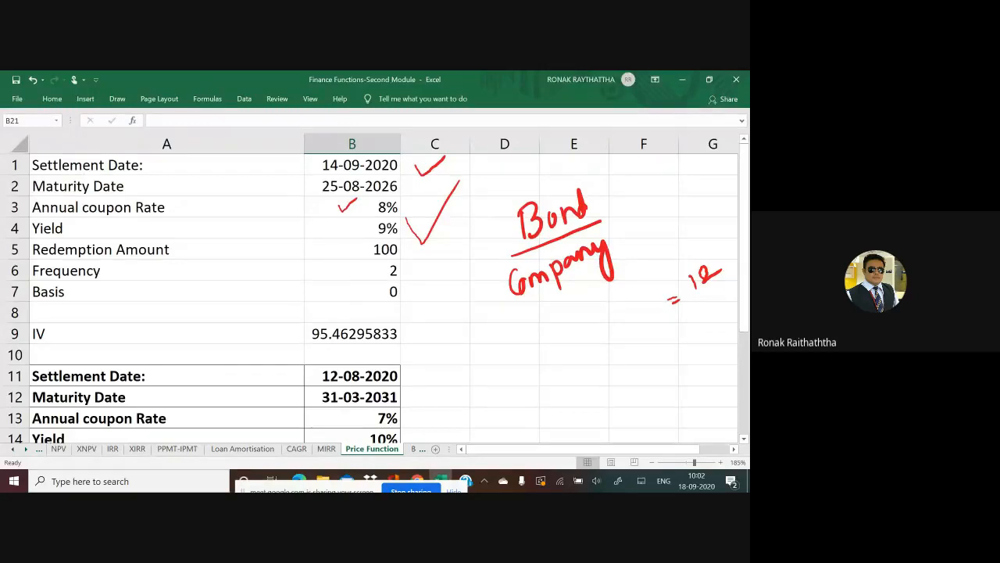
- Draw a curved red arrow down from the Bond and Company notes and handwrite "People/F.I" at its tip
mouse_move(504, 252)
left_mouse_down()
mouse_move(517, 361)
mouse_move(536, 357)
mouse_move(547, 380)
left_mouse_up()
left_click_drag(533, 347, 560, 378)
mouse_move(561, 362)
left_mouse_down()
mouse_move(579, 388)
mouse_move(577, 367)
mouse_move(591, 353)
mouse_move(591, 380)
left_mouse_up()
mouse_move(609, 336)
left_mouse_down()
mouse_move(611, 356)
mouse_move(619, 334)
left_mouse_up()
mouse_move(612, 348)
left_mouse_down()
mouse_move(632, 355)
mouse_move(635, 333)
left_mouse_up()
left_click_drag(626, 353, 641, 352)
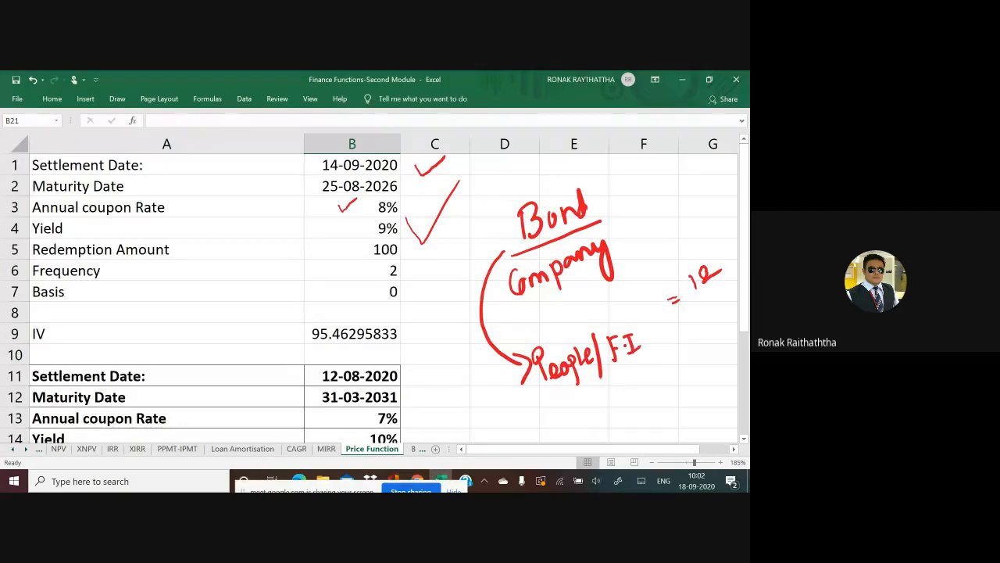
- Handwrite "Loan" in red ink above "People/F.I" and a boxed "100₹" at the foot of the curved arrow
mouse_move(531, 317)
left_mouse_down()
mouse_move(540, 337)
mouse_move(584, 325)
left_mouse_up()
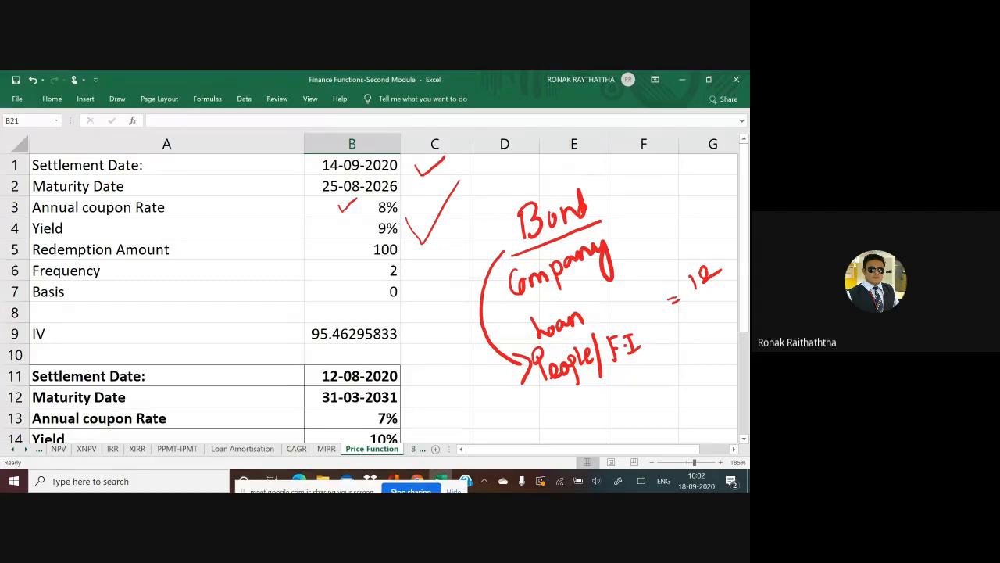
mouse_move(457, 385)
left_mouse_down()
mouse_move(452, 405)
mouse_move(467, 384)
mouse_move(501, 386)
mouse_move(500, 369)
left_mouse_up()
mouse_move(450, 431)
left_mouse_down()
mouse_move(422, 391)
mouse_move(470, 415)
mouse_move(451, 429)
left_mouse_up()
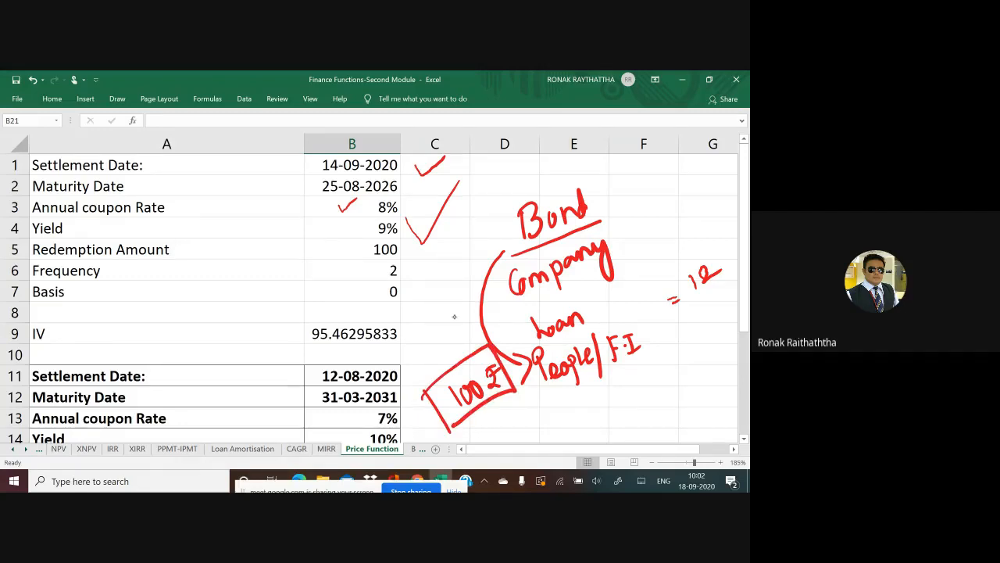
- Underline Company and People, handwrite "money" with an arrow down to F.I, and add a double-underlined "Interest" beneath it
left_click_drag(556, 397, 592, 379)
mouse_move(628, 203)
left_mouse_down()
mouse_move(631, 214)
mouse_move(685, 190)
mouse_move(701, 210)
mouse_move(647, 321)
mouse_move(661, 319)
left_mouse_up()
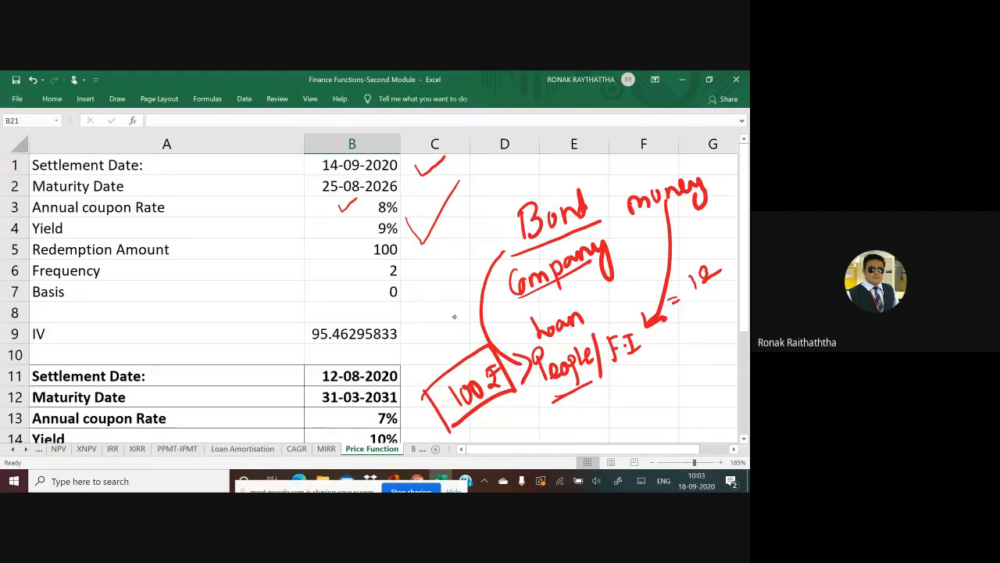
mouse_move(596, 388)
left_mouse_down()
mouse_move(599, 400)
mouse_move(618, 381)
mouse_move(630, 392)
mouse_move(653, 360)
left_mouse_up()
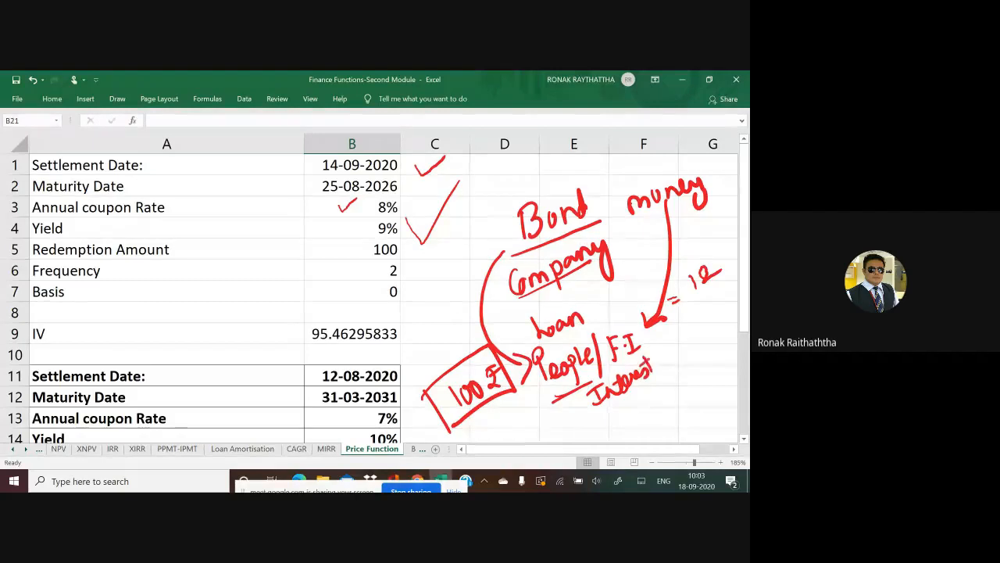
left_click_drag(602, 407, 649, 385)
left_click_drag(580, 423, 658, 379)
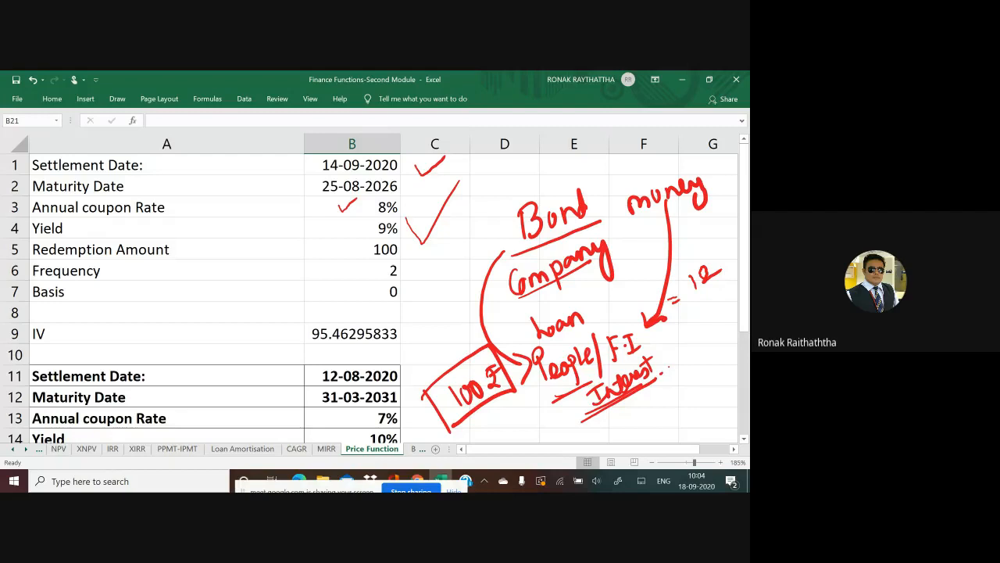
- Beside the second bond example, handwrite "MP 90", "Bond" with a circled "5 years" below it, and "M.V." in red ink
scroll(372, 299, "down", 2)
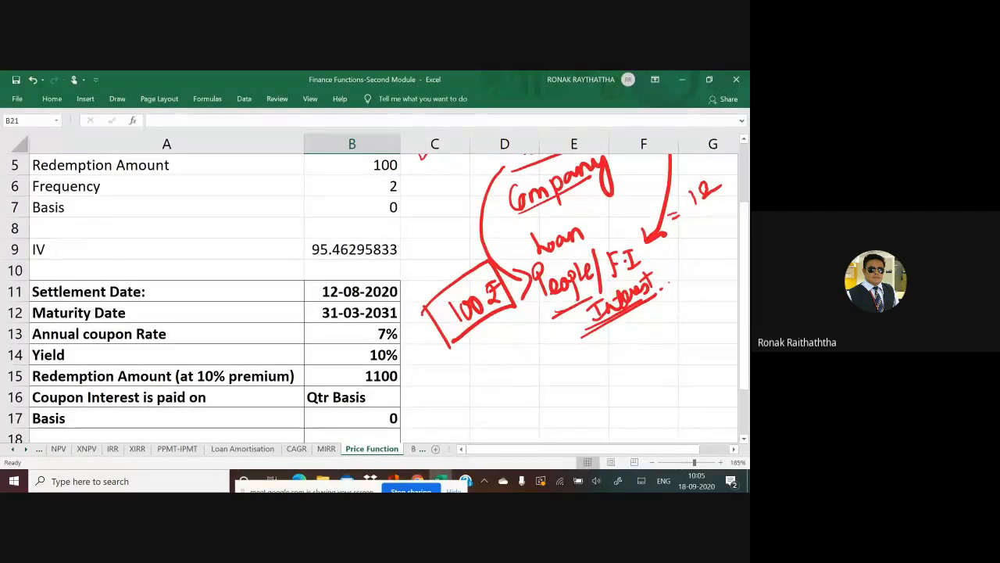
scroll(373, 289, "down", 1)
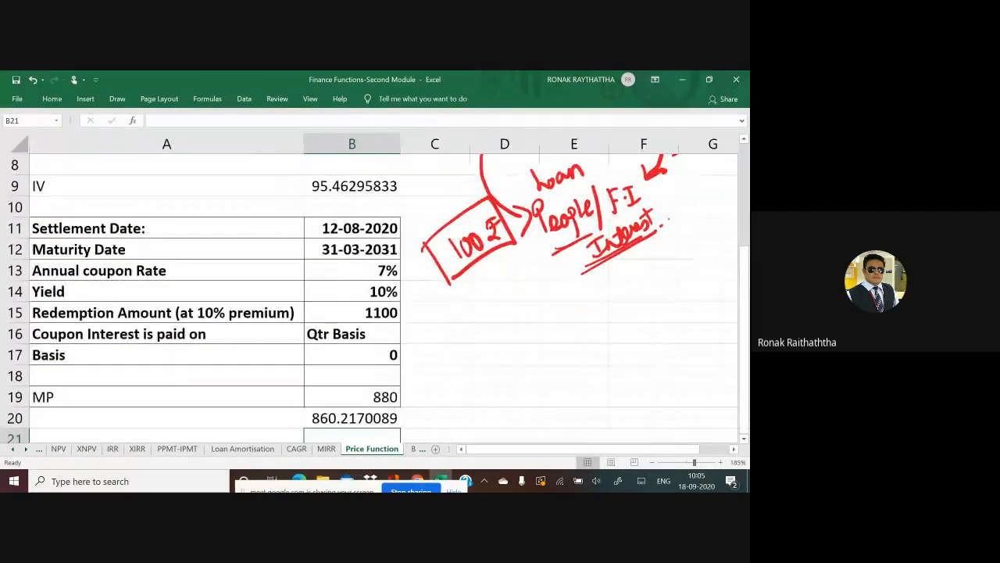
left_click_drag(577, 308, 595, 319)
mouse_move(661, 300)
left_mouse_down()
mouse_move(655, 315)
mouse_move(681, 295)
left_mouse_up()
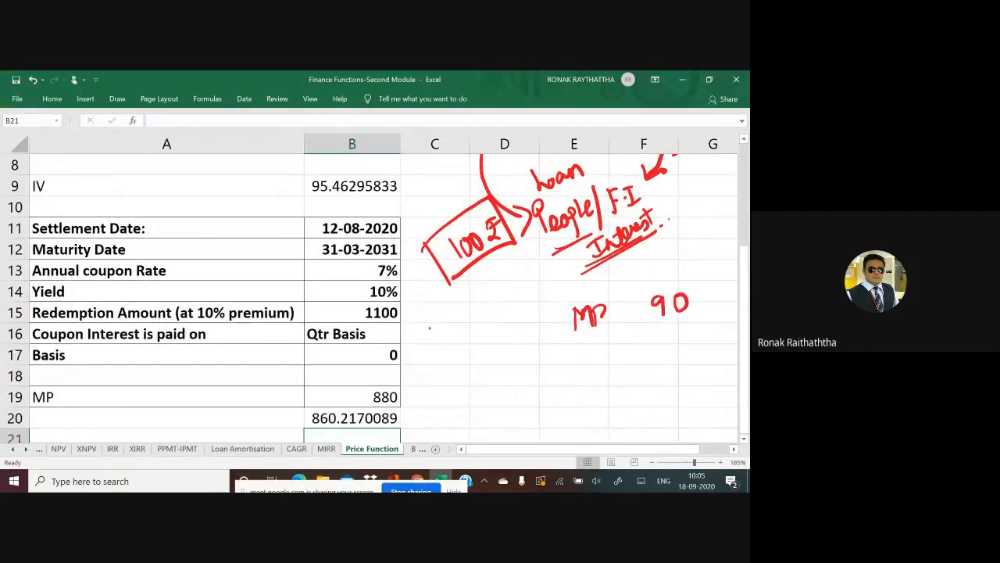
mouse_move(429, 328)
left_mouse_down()
mouse_move(432, 348)
mouse_move(482, 335)
mouse_move(485, 309)
left_mouse_up()
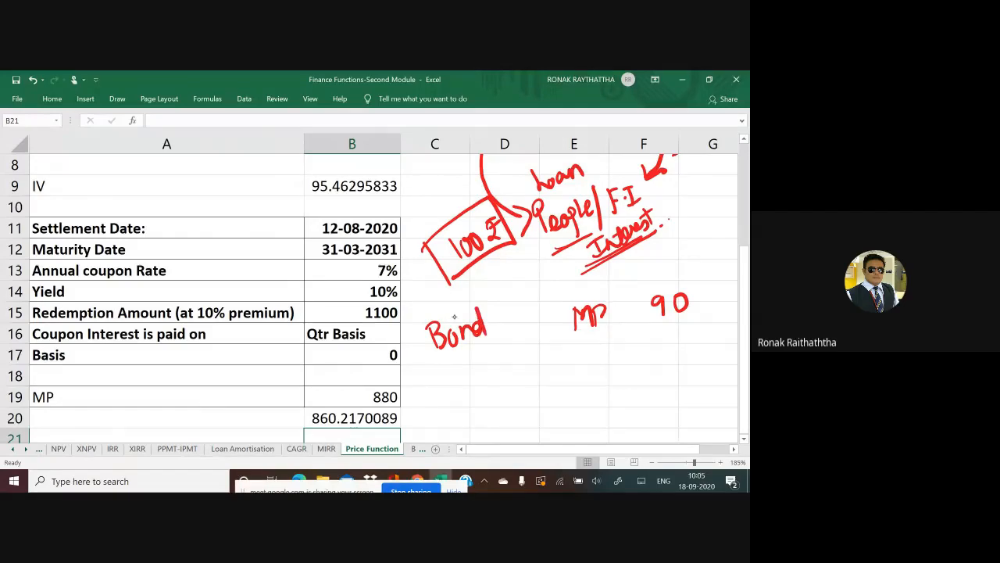
mouse_move(462, 356)
left_mouse_down()
mouse_move(458, 378)
mouse_move(491, 383)
mouse_move(488, 401)
mouse_move(508, 358)
mouse_move(508, 367)
left_mouse_up()
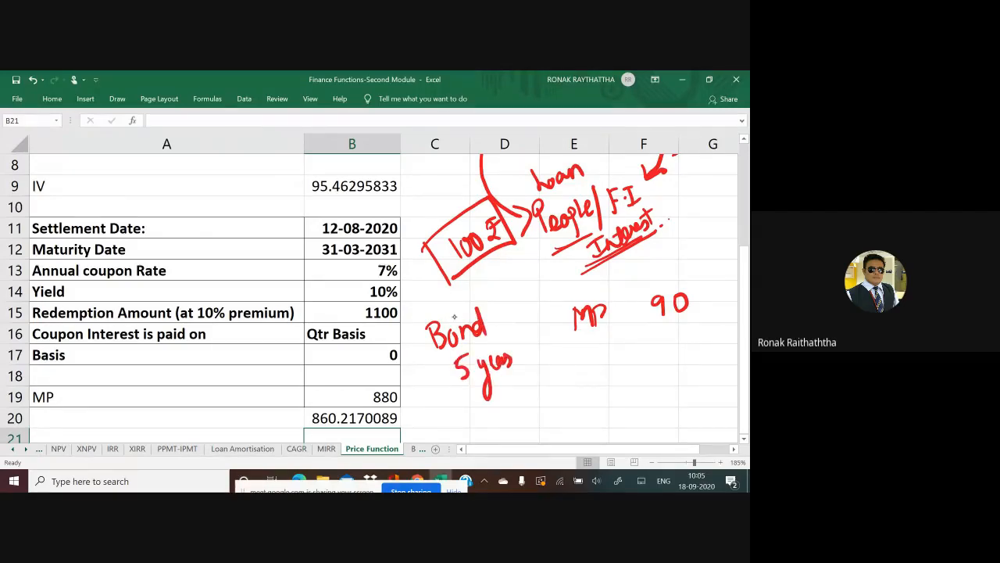
mouse_move(572, 378)
left_mouse_down()
mouse_move(583, 353)
mouse_move(594, 377)
mouse_move(617, 353)
left_mouse_up()
mouse_move(516, 341)
left_mouse_down()
mouse_move(449, 405)
mouse_move(519, 344)
left_mouse_up()
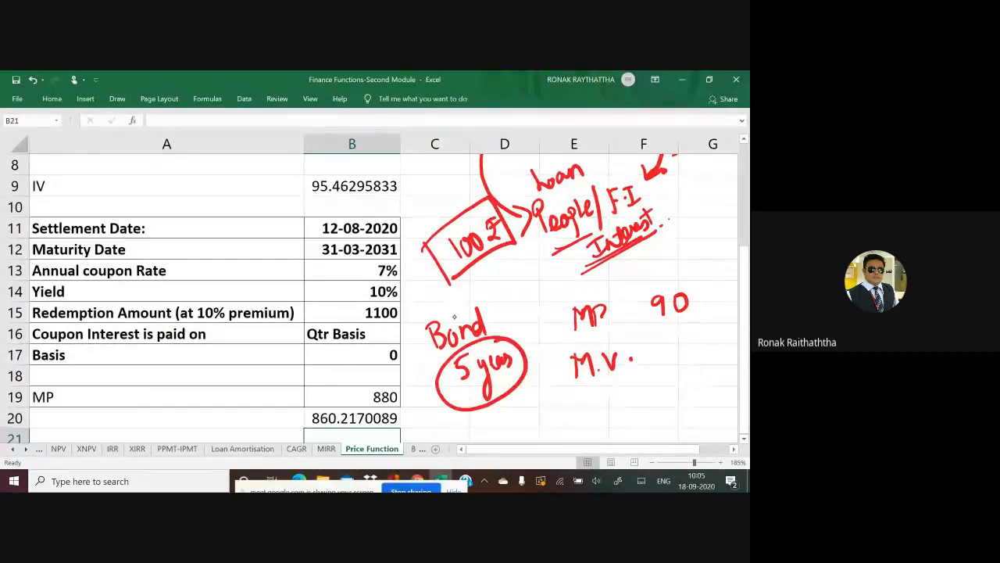
- Handwrite "110" for M.V. under the 90, draw a line beneath it, and write "20" with an upward arrow
left_click_drag(671, 330, 671, 352)
mouse_move(681, 327)
left_mouse_down()
mouse_move(680, 347)
mouse_move(701, 328)
left_mouse_up()
mouse_move(658, 360)
left_mouse_down()
mouse_move(711, 348)
mouse_move(679, 386)
mouse_move(691, 386)
left_mouse_up()
mouse_move(700, 368)
left_mouse_down()
mouse_move(695, 386)
mouse_move(701, 367)
left_mouse_up()
mouse_move(720, 353)
left_mouse_down()
mouse_move(722, 380)
mouse_move(720, 349)
left_mouse_up()
left_click_drag(720, 349, 731, 361)
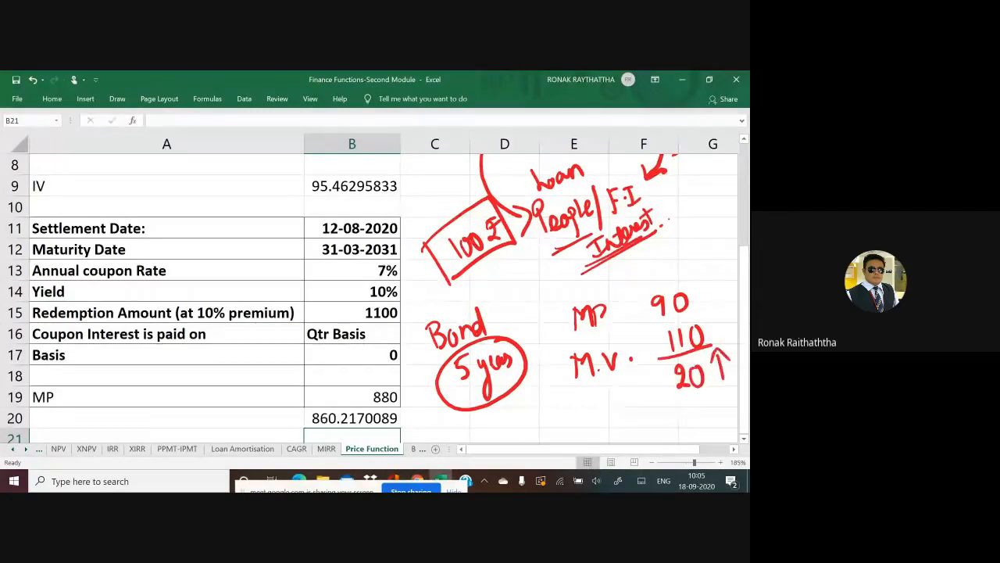
- Handwrite "Interest + change in Price" in red ink below the Bond, MP and M.V. notes
scroll(369, 297, "down", 2)
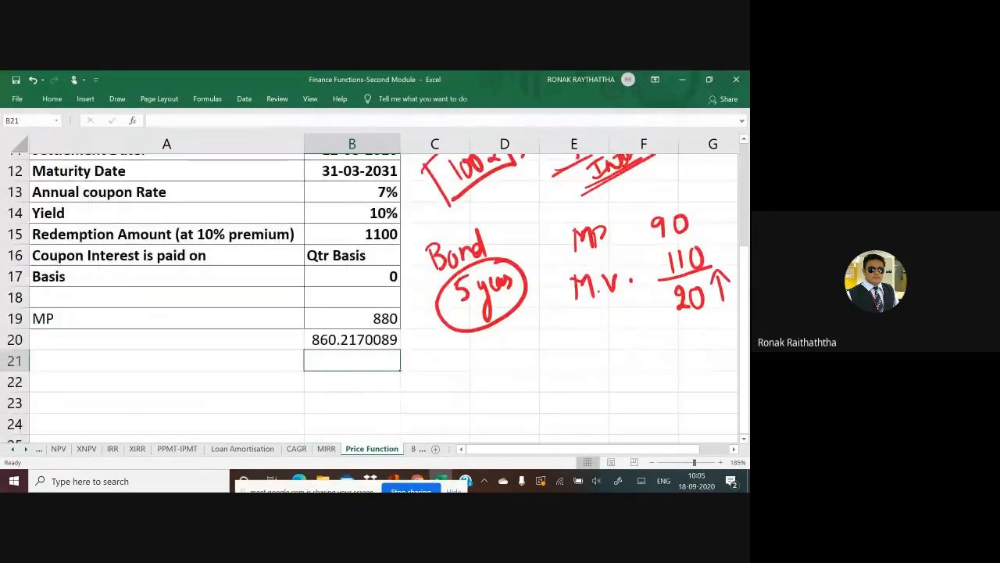
left_click_drag(490, 350, 490, 372)
mouse_move(480, 353)
left_mouse_down()
mouse_move(495, 349)
mouse_move(499, 370)
mouse_move(512, 365)
left_mouse_up()
mouse_move(517, 345)
left_mouse_down()
mouse_move(515, 363)
mouse_move(574, 349)
left_mouse_up()
left_click_drag(567, 339, 616, 335)
mouse_move(607, 330)
left_mouse_down()
mouse_move(606, 346)
mouse_move(677, 347)
left_mouse_up()
mouse_move(678, 338)
left_mouse_down()
mouse_move(692, 342)
mouse_move(697, 366)
mouse_move(713, 324)
mouse_move(730, 311)
mouse_move(735, 324)
left_mouse_up()
left_click_drag(653, 394, 661, 368)
mouse_move(669, 374)
left_mouse_down()
mouse_move(670, 384)
mouse_move(677, 377)
left_mouse_up()
mouse_move(680, 374)
left_mouse_down()
mouse_move(680, 384)
mouse_move(708, 374)
left_mouse_up()
- Handwrite "Yield =" in front of the Interest expression, circle the word Yield, and write "%" below it
left_click_drag(386, 407, 399, 404)
left_click_drag(388, 413, 415, 395)
mouse_move(422, 385)
left_mouse_down()
mouse_move(414, 411)
mouse_move(444, 395)
left_mouse_up()
left_click_drag(444, 395, 454, 370)
mouse_move(458, 377)
left_mouse_down()
mouse_move(473, 379)
mouse_move(430, 356)
mouse_move(401, 419)
mouse_move(444, 348)
left_mouse_up()
left_click_drag(469, 403, 475, 430)
left_click(467, 419)
left_click(479, 415)
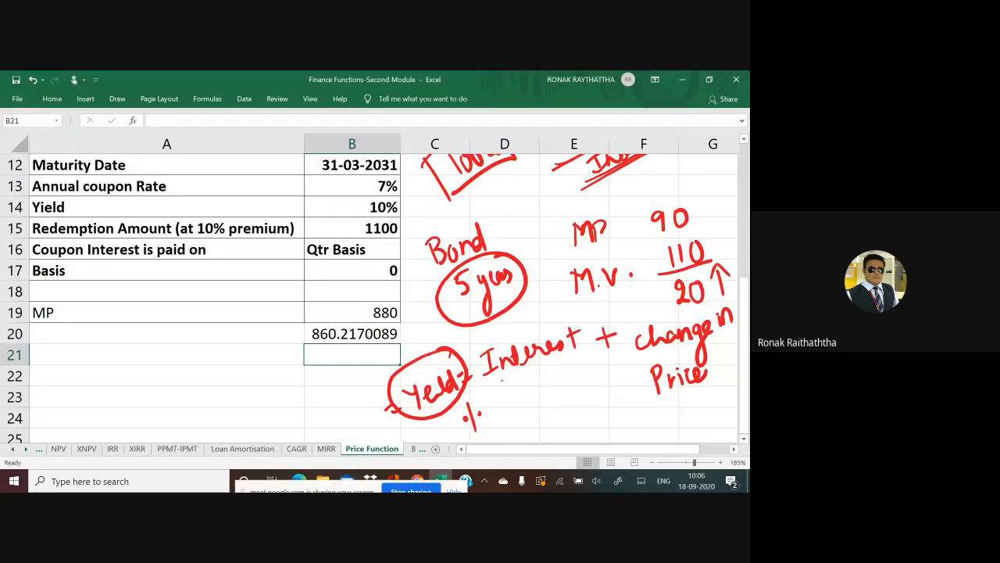
- Underline Interest, 5 years, 20 and change in Price in the handwritten notes, and tick the 90 and 110 values
left_click_drag(501, 380, 568, 360)
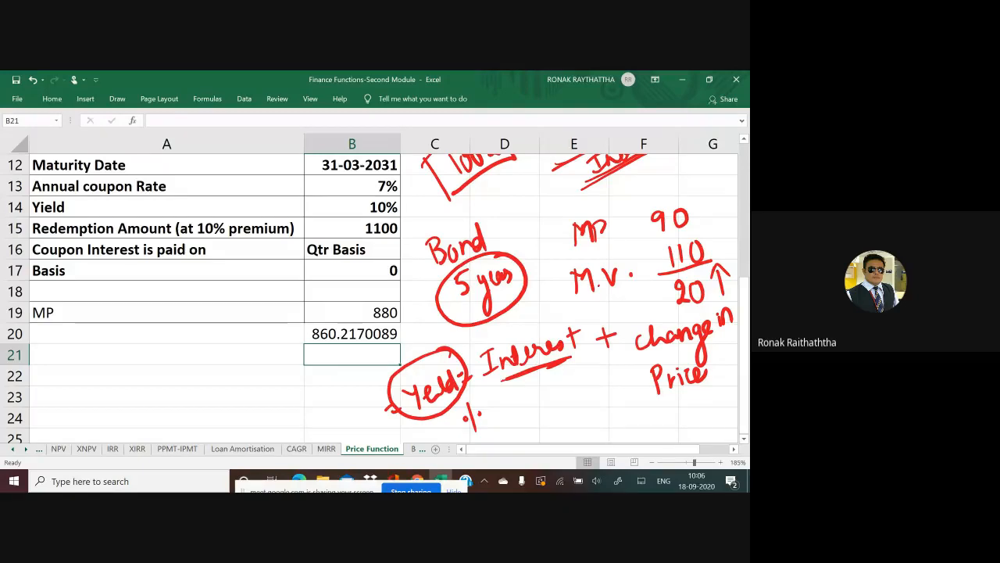
left_click_drag(626, 223, 665, 194)
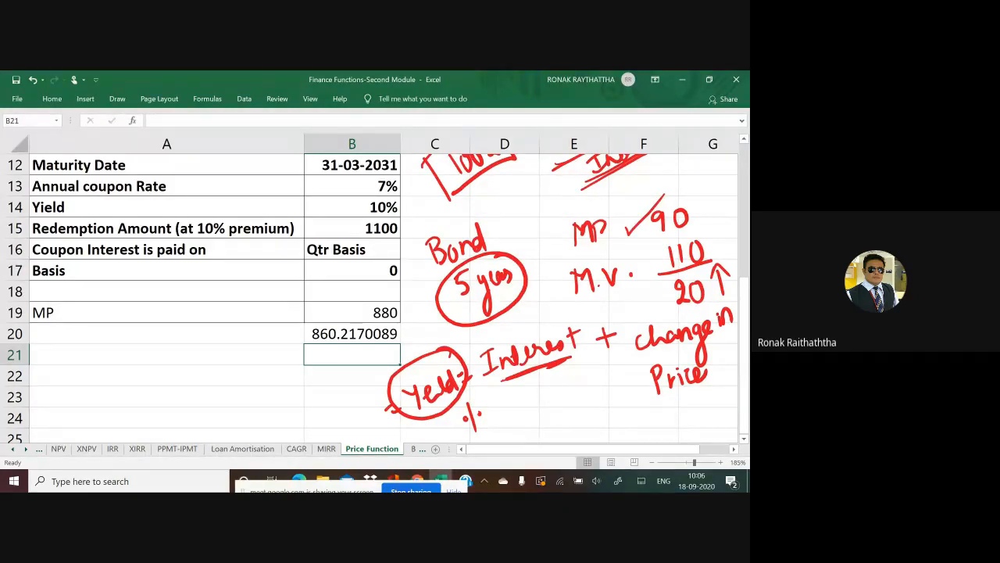
left_click_drag(455, 309, 521, 282)
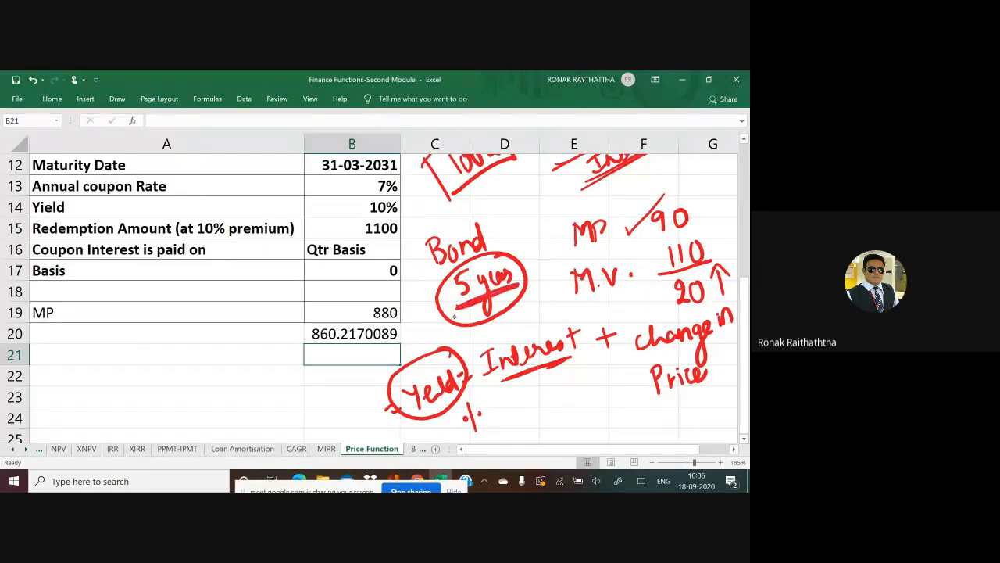
left_click_drag(639, 267, 671, 252)
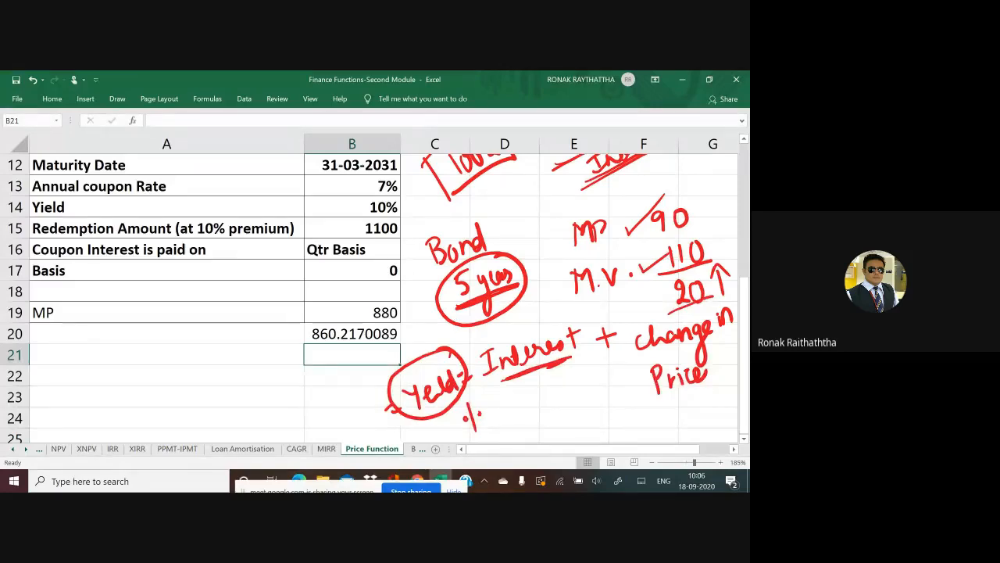
left_click_drag(643, 358, 720, 334)
left_click_drag(659, 403, 710, 390)
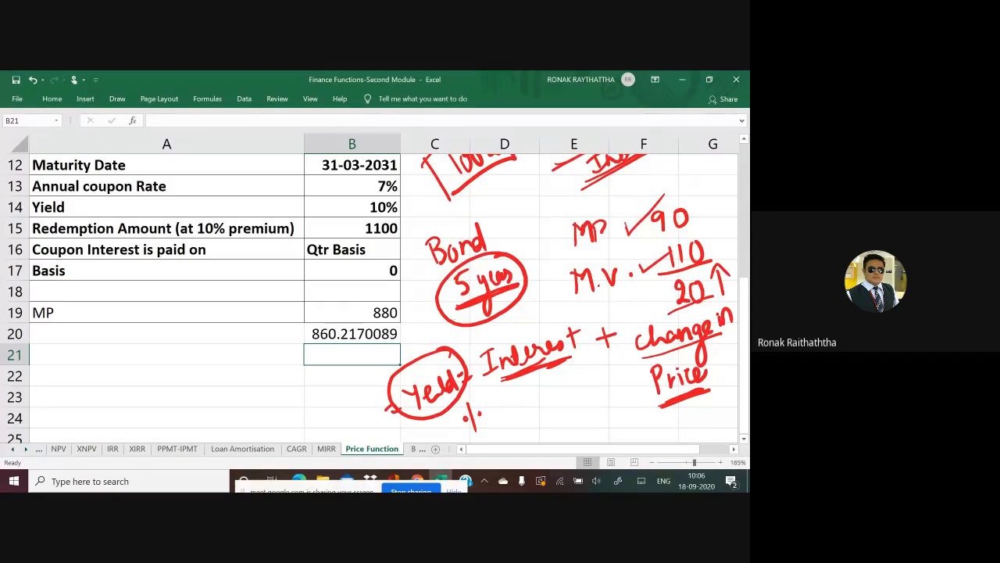
left_click_drag(629, 230, 652, 218)
mouse_move(634, 261)
left_mouse_down()
mouse_move(637, 274)
mouse_move(661, 255)
left_mouse_up()
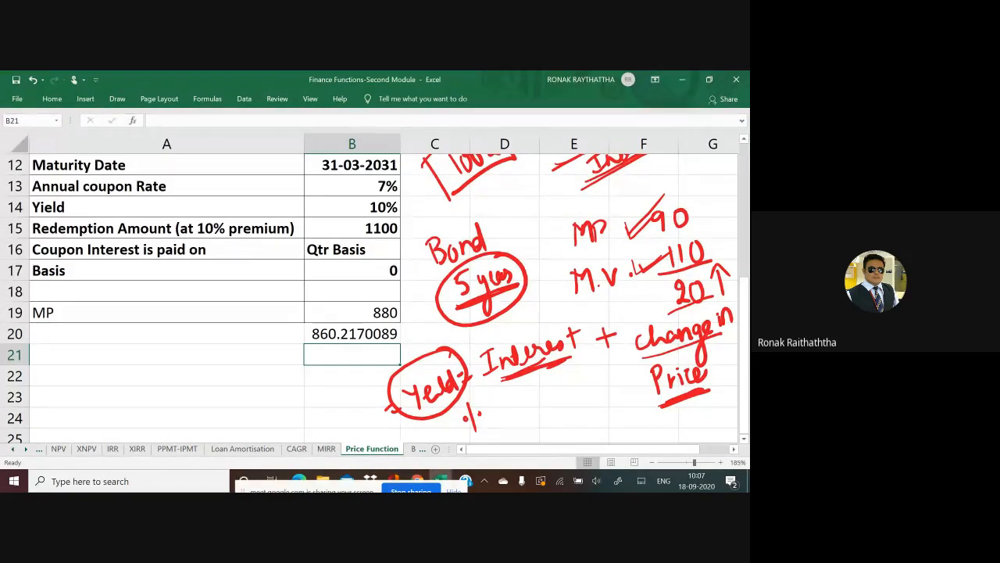
- Open the Bond Yield sheet and clear the YIELD formula from cell B8
left_click(414, 450)
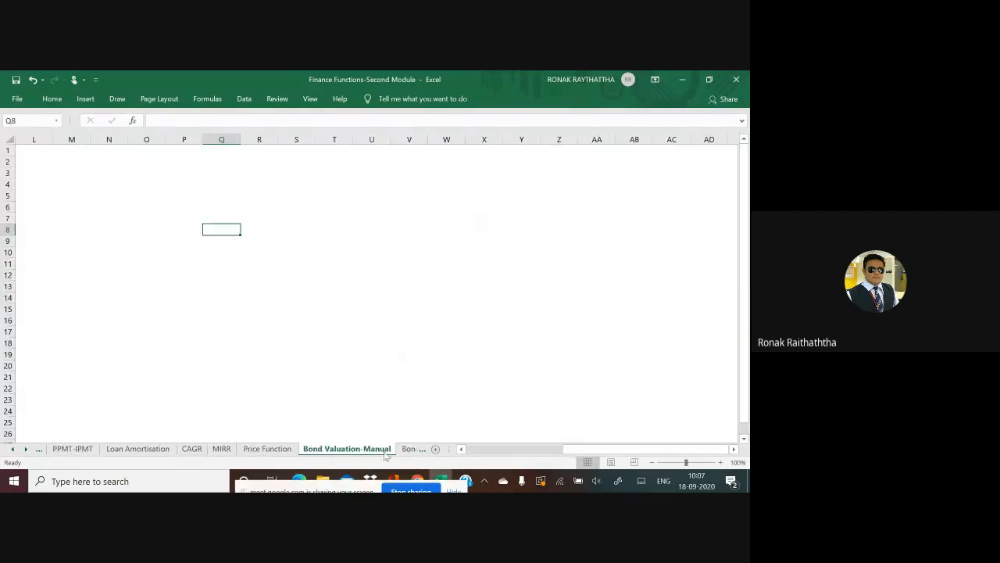
left_click(414, 449)
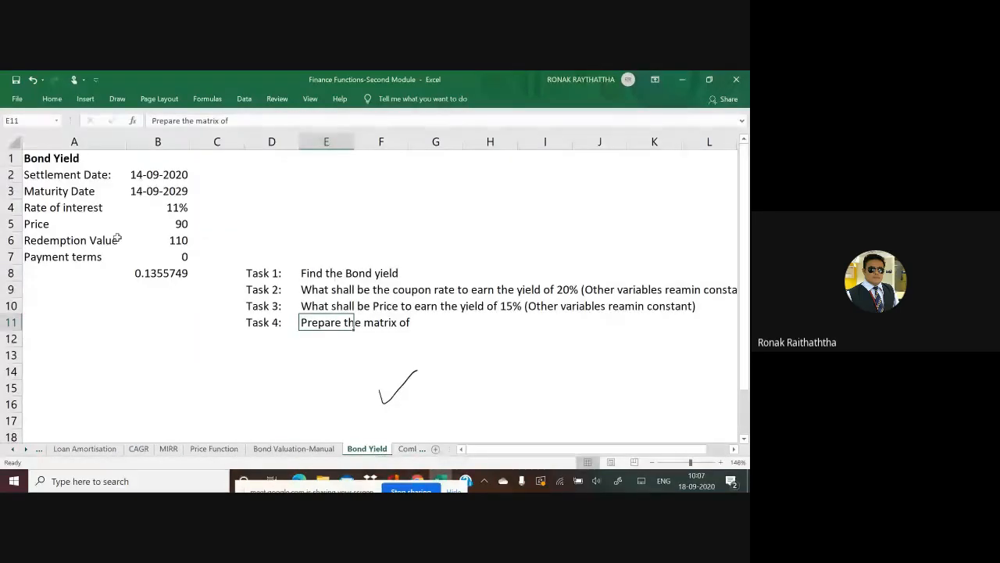
left_click_drag(44, 172, 159, 276)
left_click(160, 274)
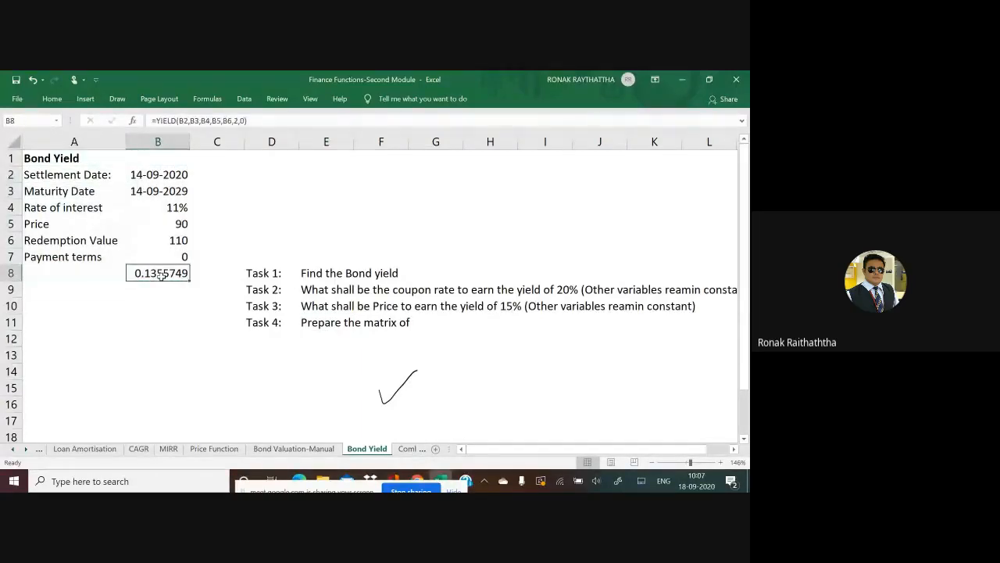
key("Delete")
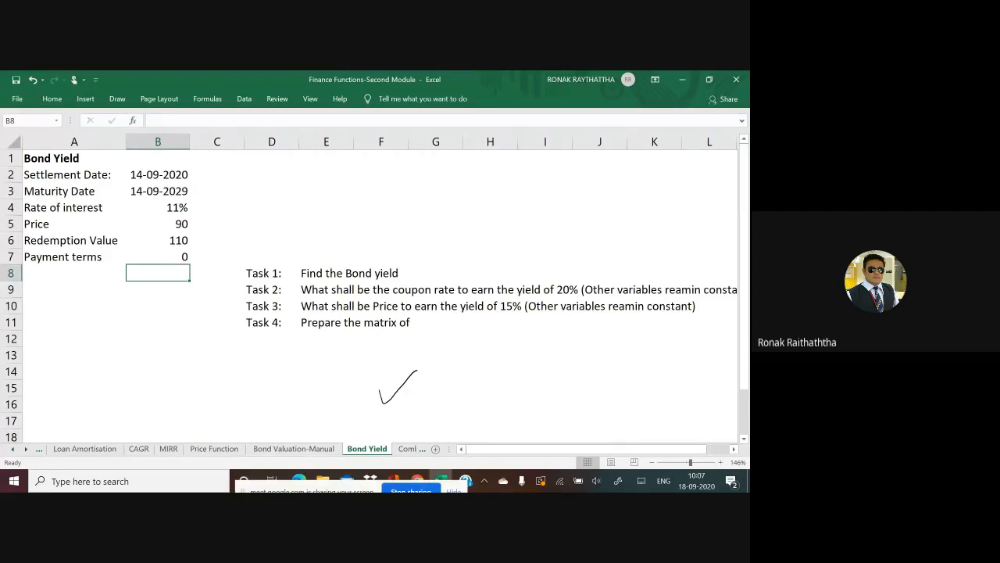
- Switch to Google Meet, look through the list of class participants, and return to the Excel workbook
key("alt+Tab")
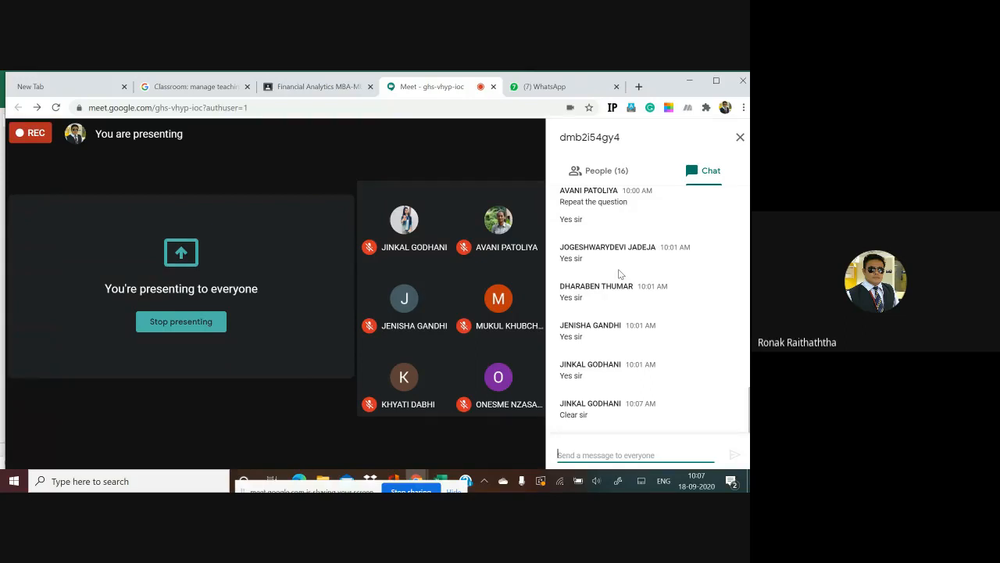
left_click(598, 170)
scroll(641, 286, "down", 1)
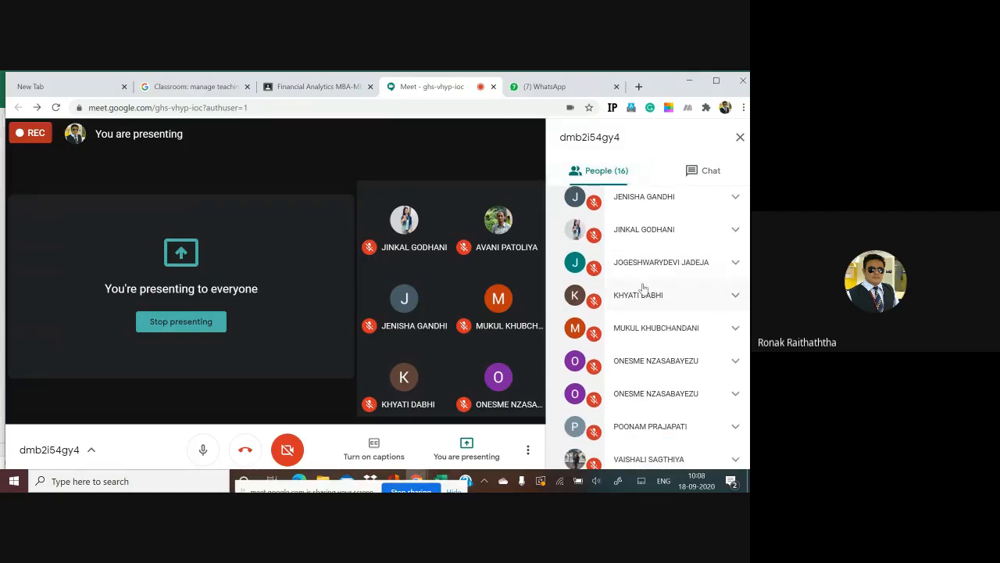
scroll(642, 287, "up", 5)
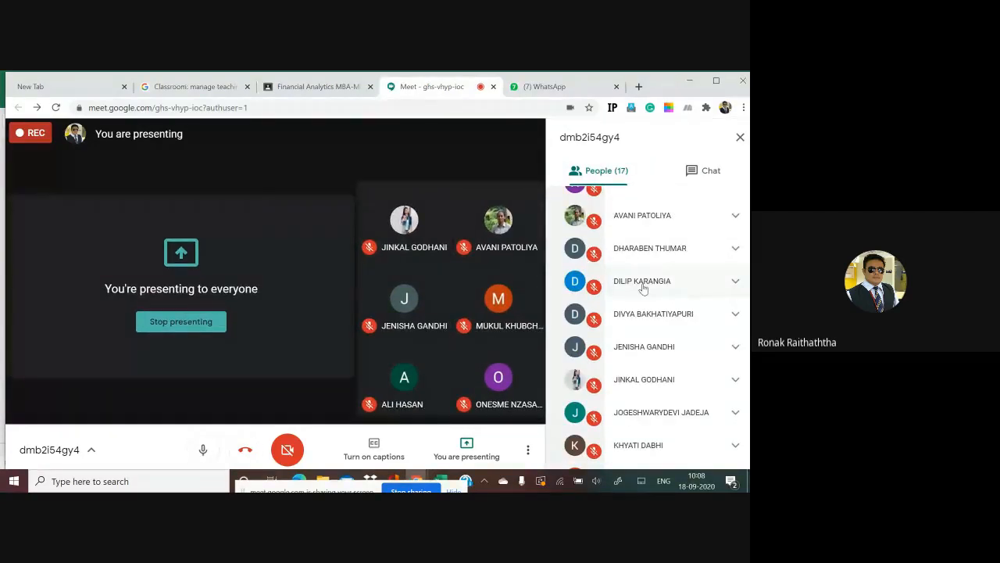
scroll(642, 288, "down", 2)
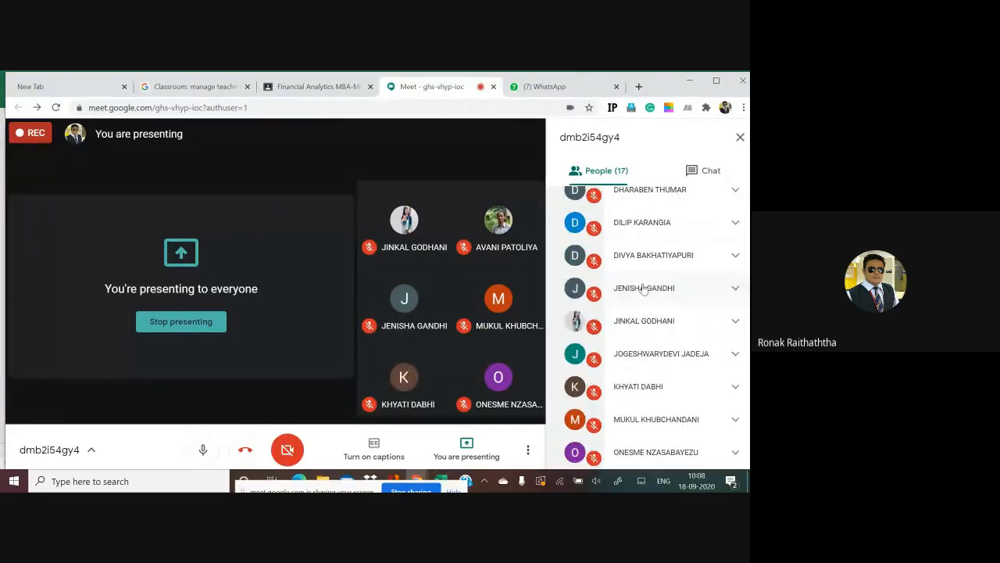
scroll(642, 288, "down", 3)
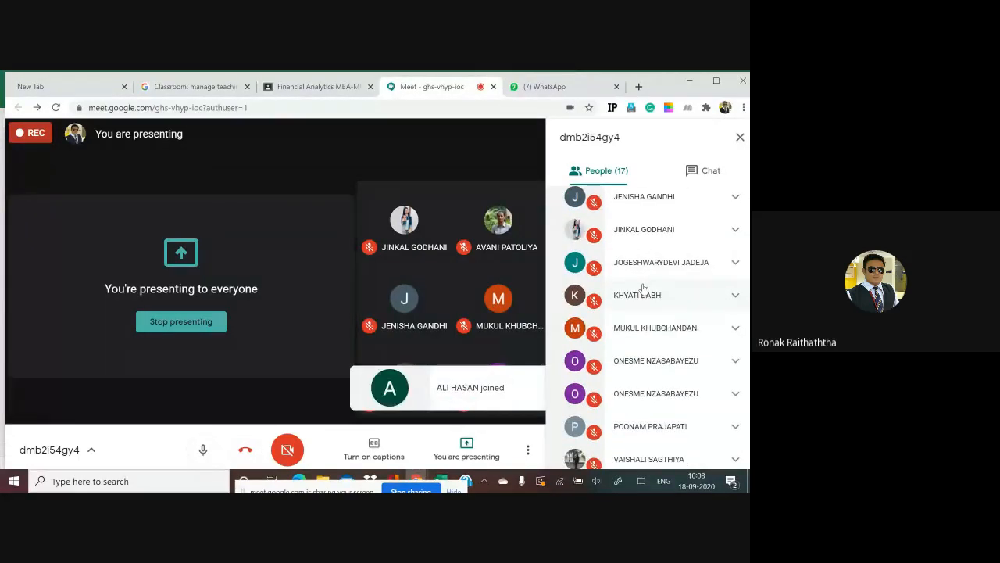
scroll(643, 287, "up", 10)
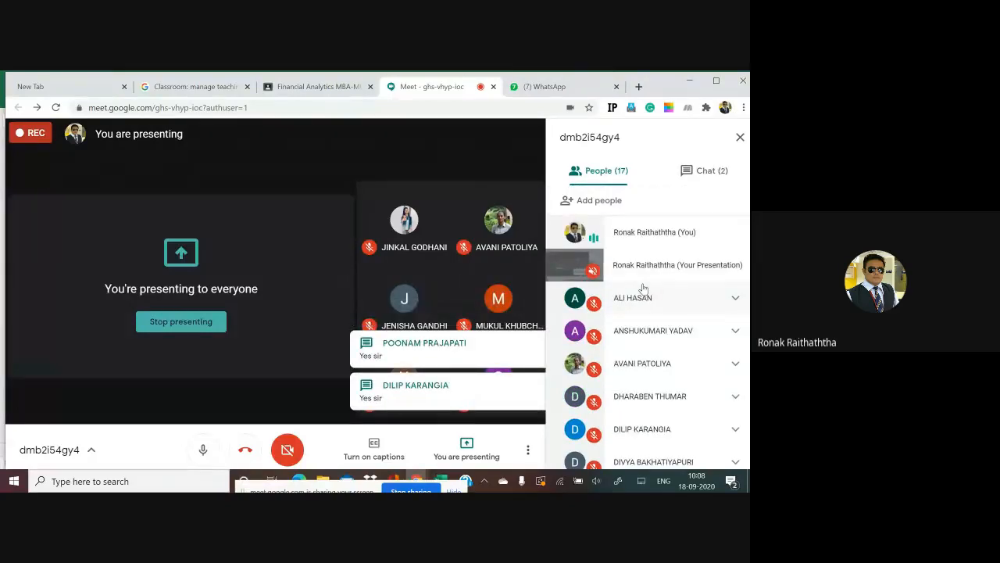
key("alt+Tab")
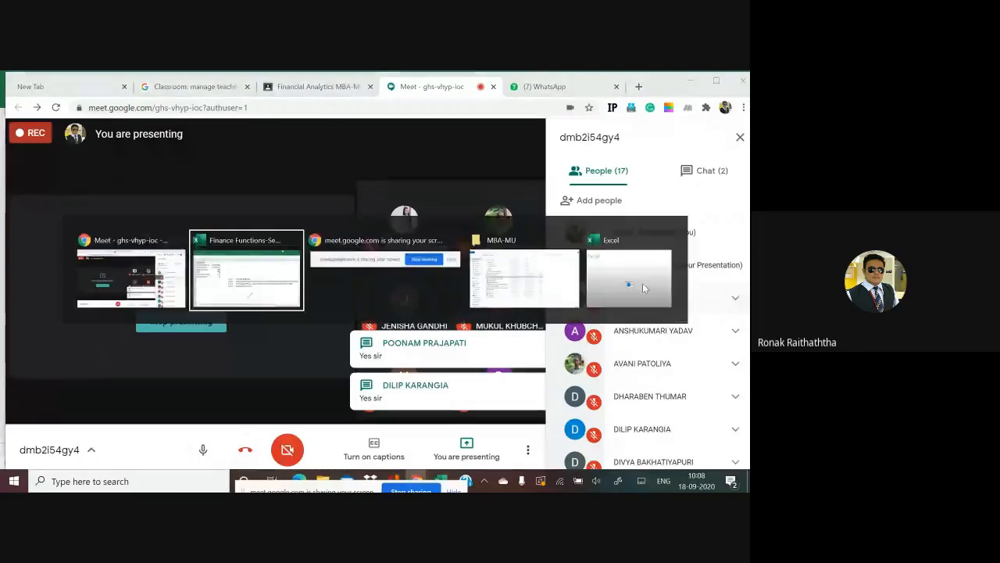
key("alt+Tab")
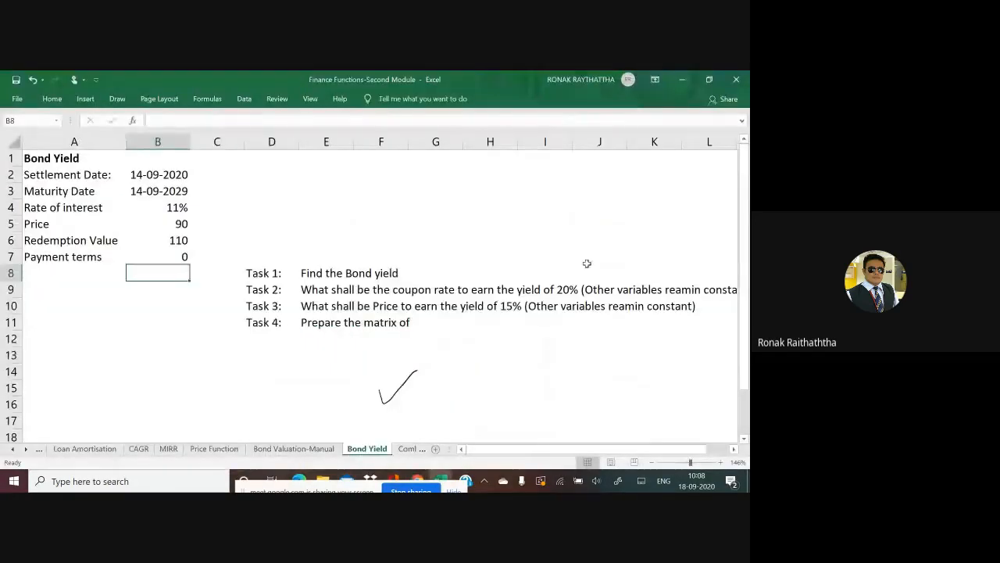
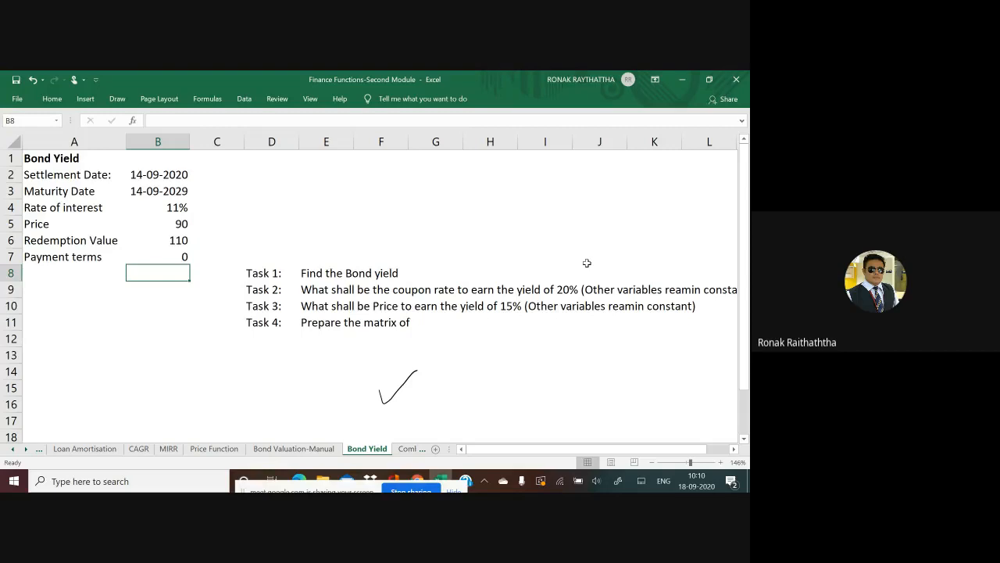
- Switch to Google Meet again and open the class chat to read the students' latest replies
key("alt+Tab")
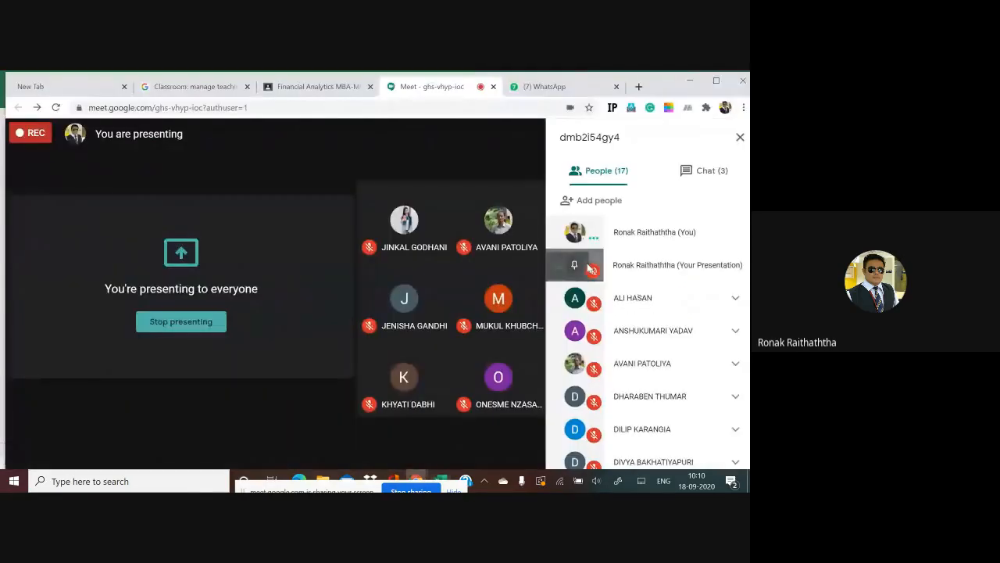
left_click(718, 175)
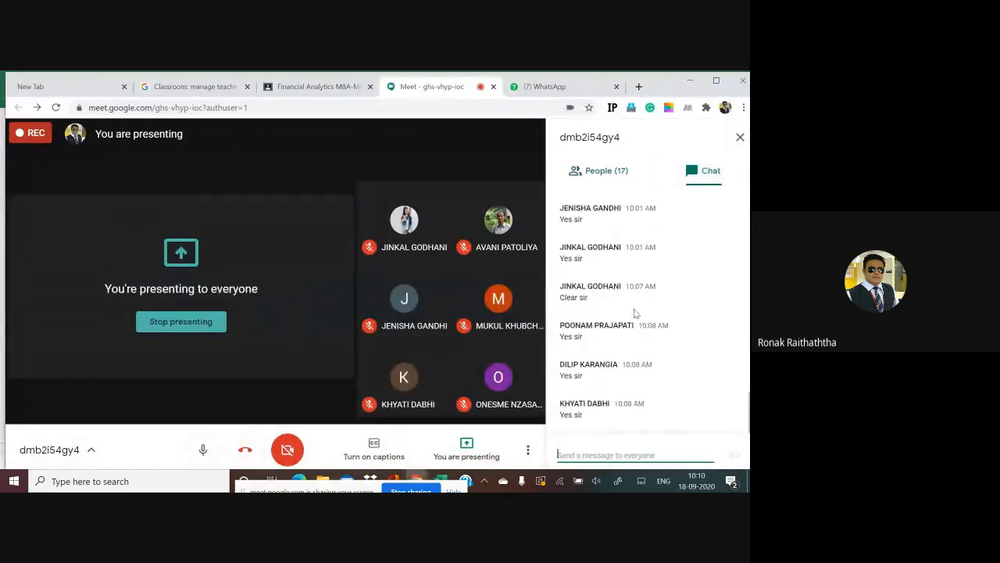
- Check the students' latest replies in the Google Meet class chat, switching between the meeting and the Excel workbook
scroll(630, 330, "up", 2)
scroll(630, 329, "down", 2)
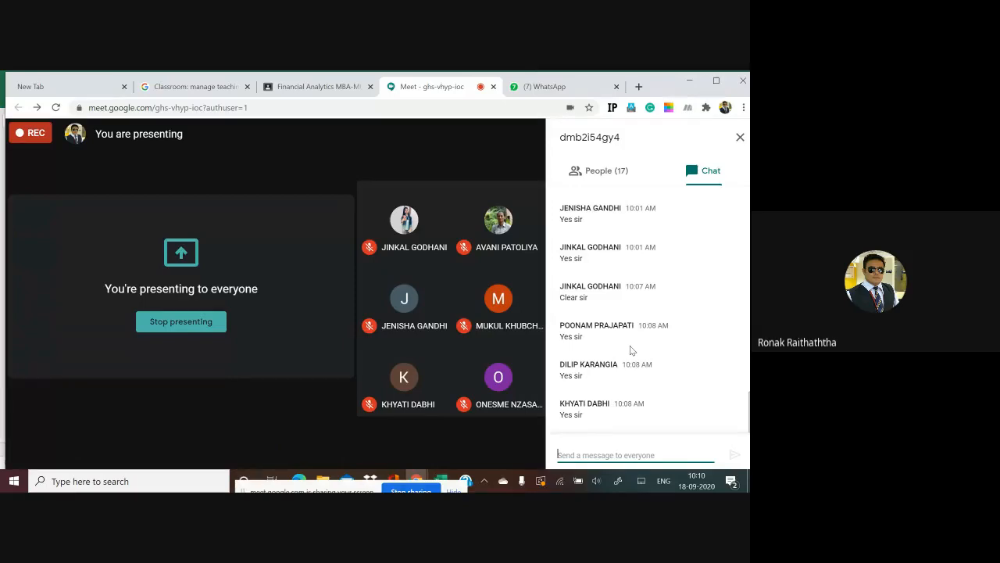
key("alt+Tab")
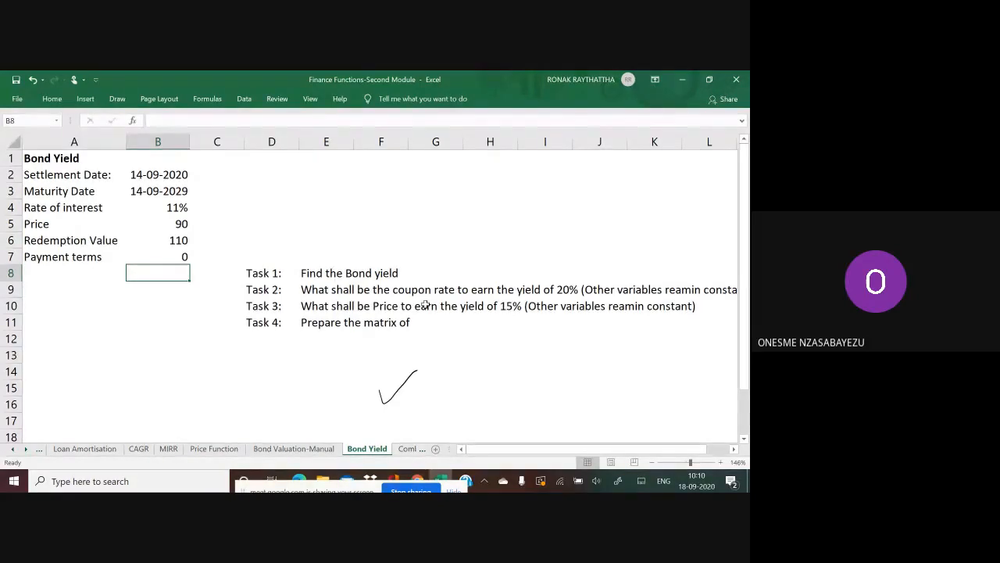
key("alt+Tab")
key("alt+Tab")
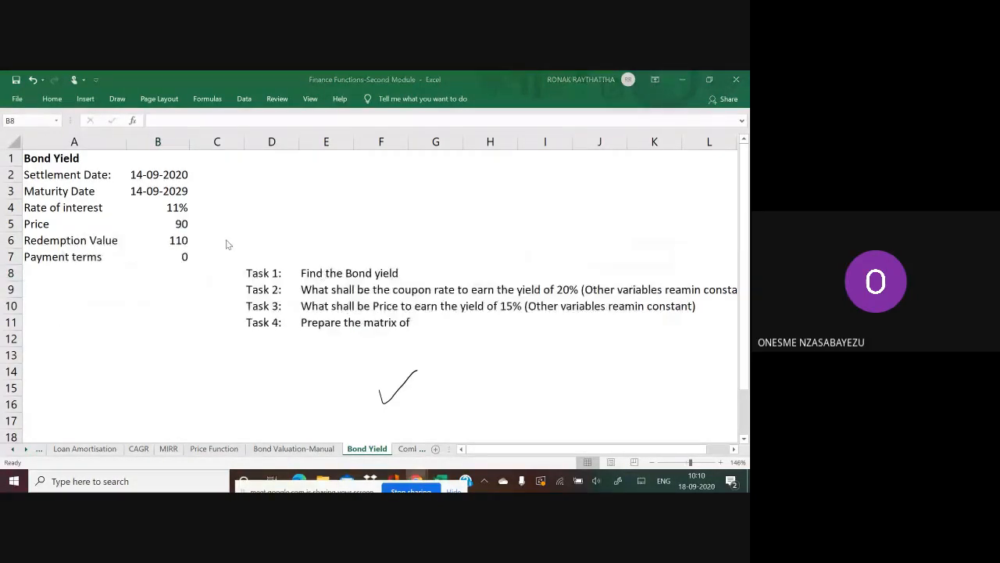
key("alt+Tab")
key("alt+Tab")
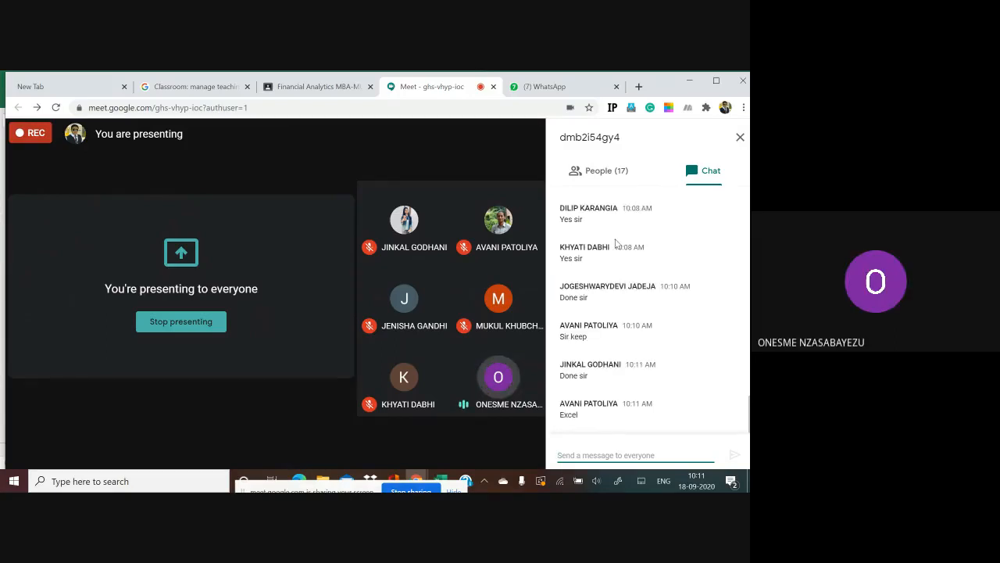
key("alt+Tab")
key("alt+Tab")
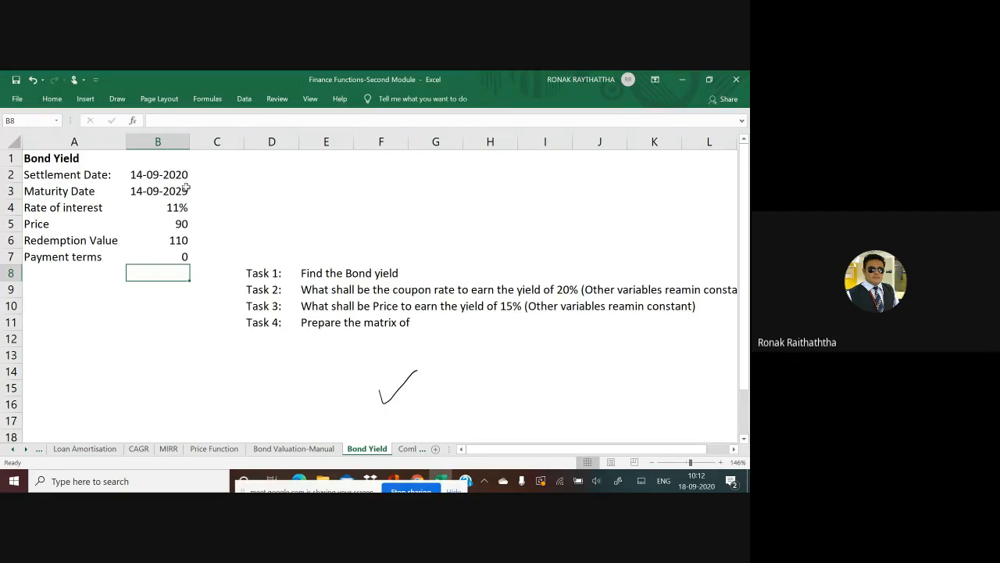
- Tick the settlement and maturity dates on the Bond Yield sheet in red ink and underline the month 09 in both
left_click_drag(182, 176, 181, 188)
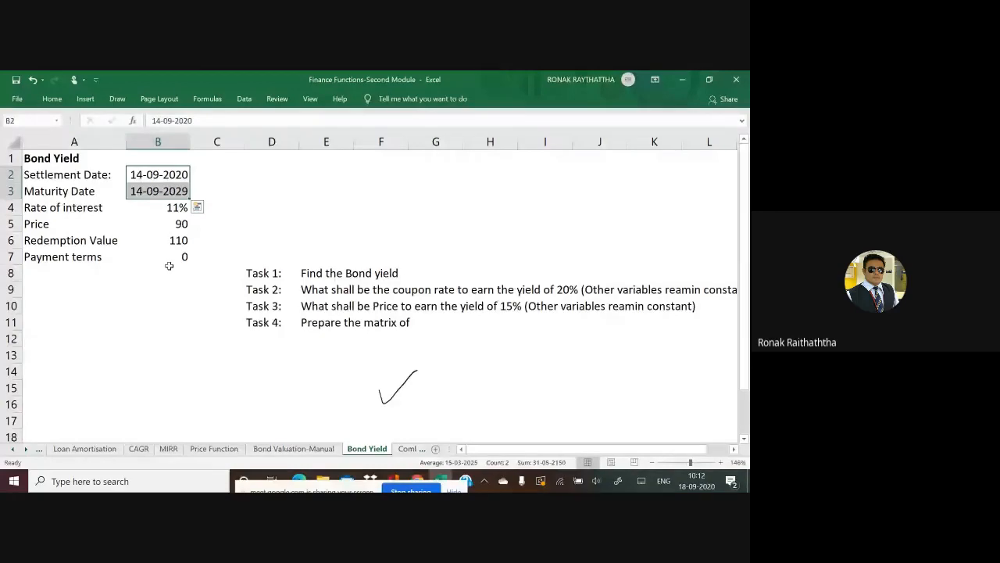
left_click(170, 268)
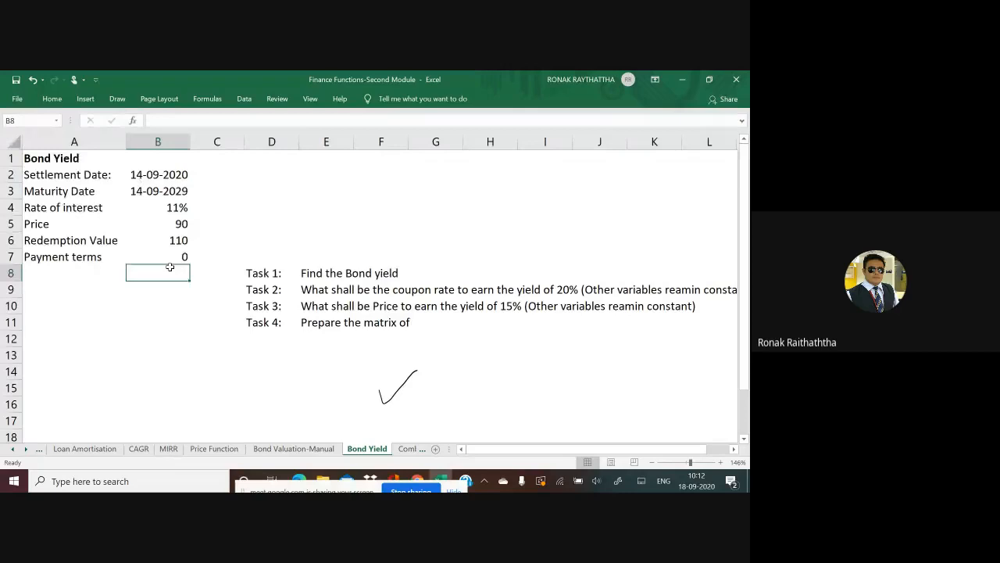
scroll(169, 267, "up", 5)
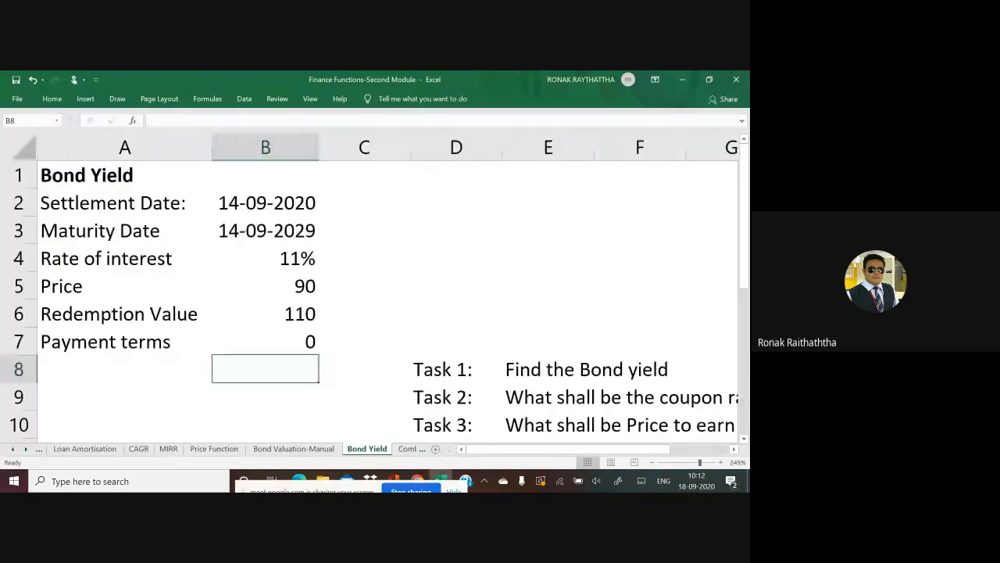
mouse_move(329, 200)
left_mouse_down()
mouse_move(335, 211)
mouse_move(369, 185)
left_mouse_up()
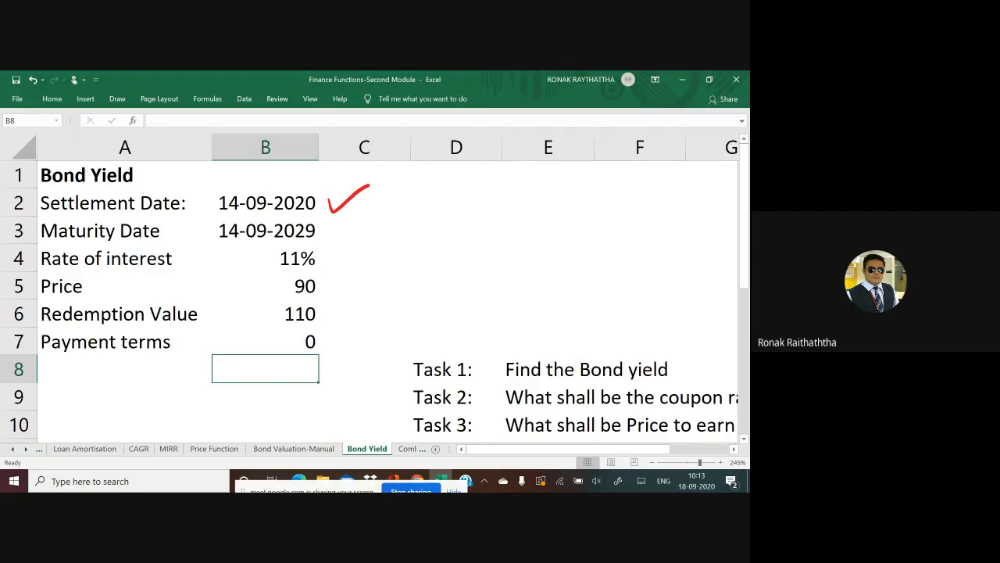
mouse_move(328, 228)
left_mouse_down()
mouse_move(336, 237)
mouse_move(375, 209)
left_mouse_up()
mouse_move(241, 214)
left_mouse_down()
mouse_move(262, 212)
mouse_move(238, 215)
mouse_move(263, 244)
left_mouse_up()
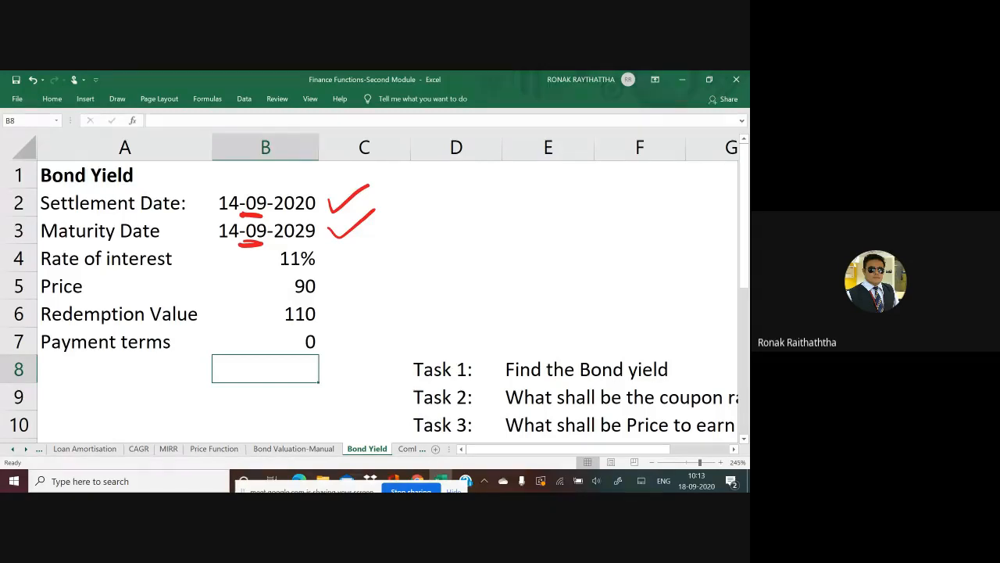
- Add red ticks beside the rate of interest, price, redemption value and payment terms
left_click_drag(328, 252, 364, 239)
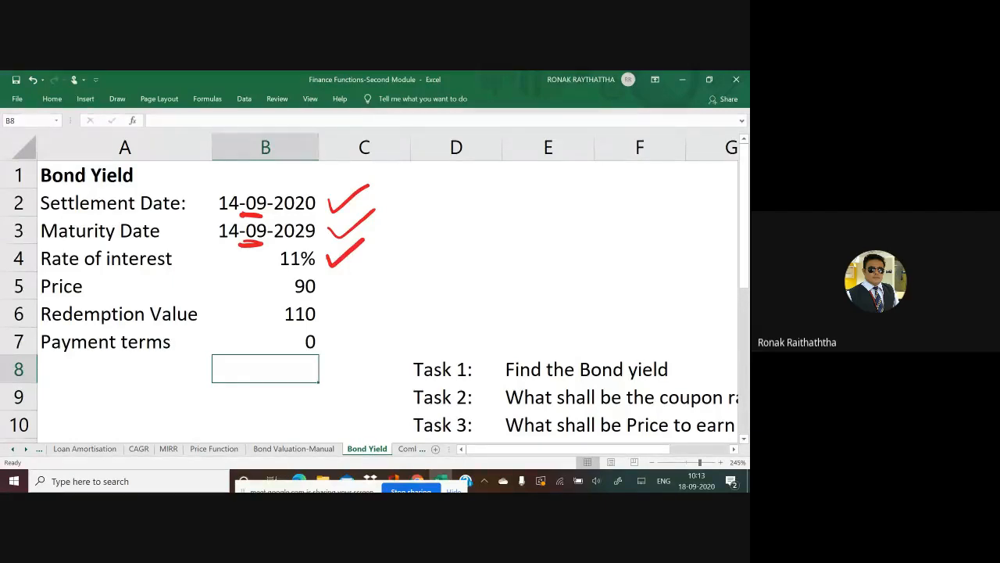
left_click_drag(328, 284, 372, 270)
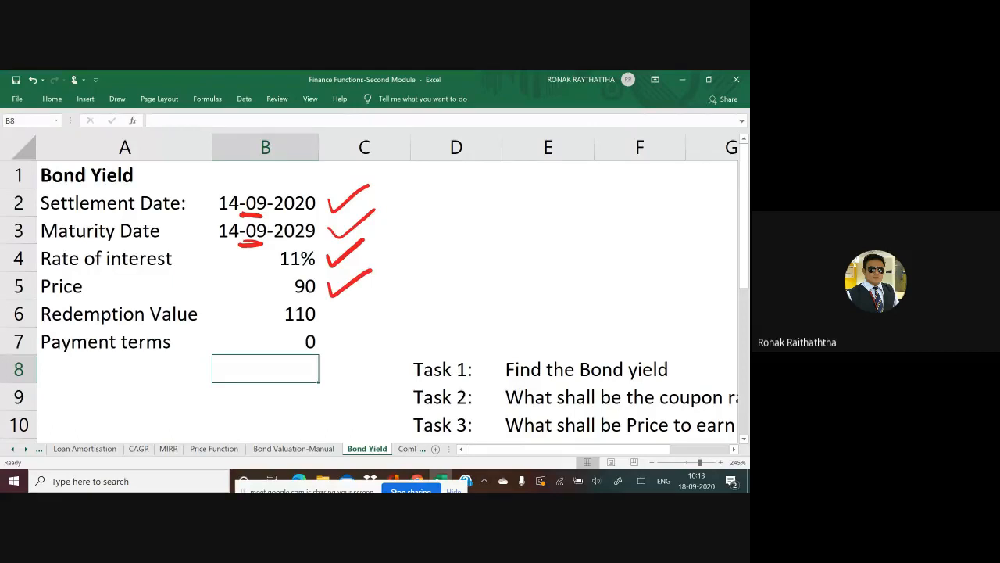
left_click_drag(320, 313, 365, 299)
left_click_drag(331, 337, 366, 321)
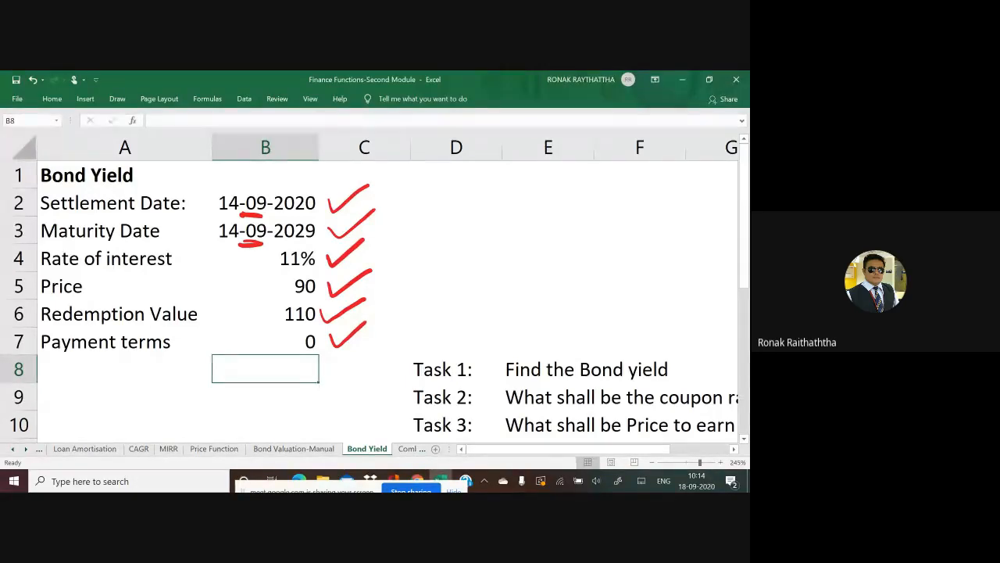
- Start a YIELD formula in cell B8 with B2 as the settlement date and B3 as the maturity date
double_click(244, 373)
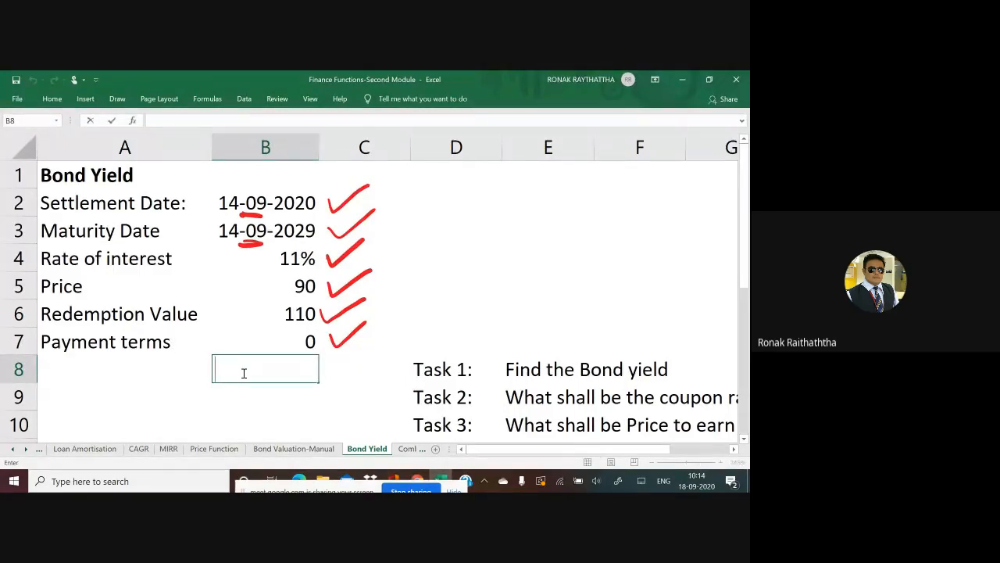
type("=")
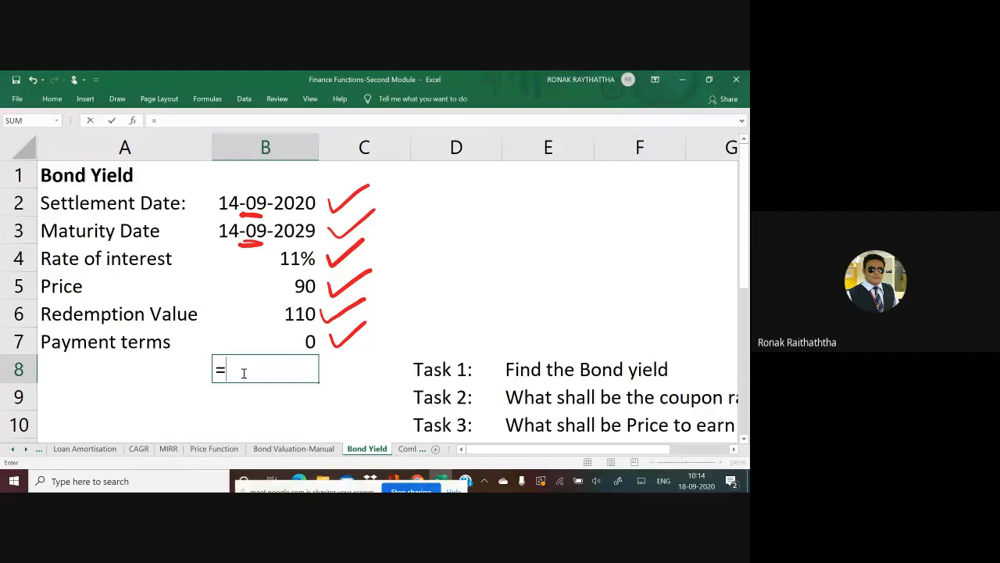
type("yi")
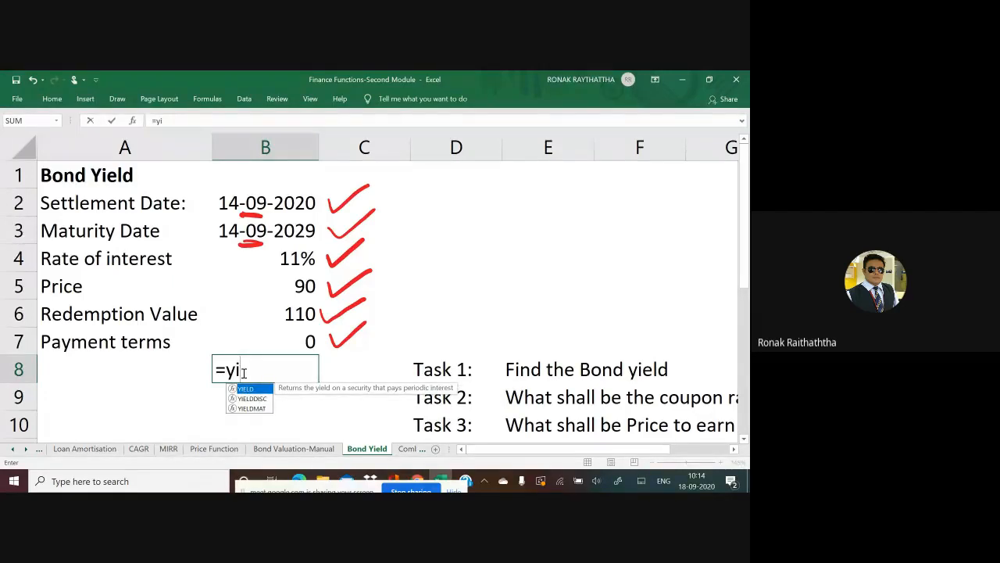
key("Tab")
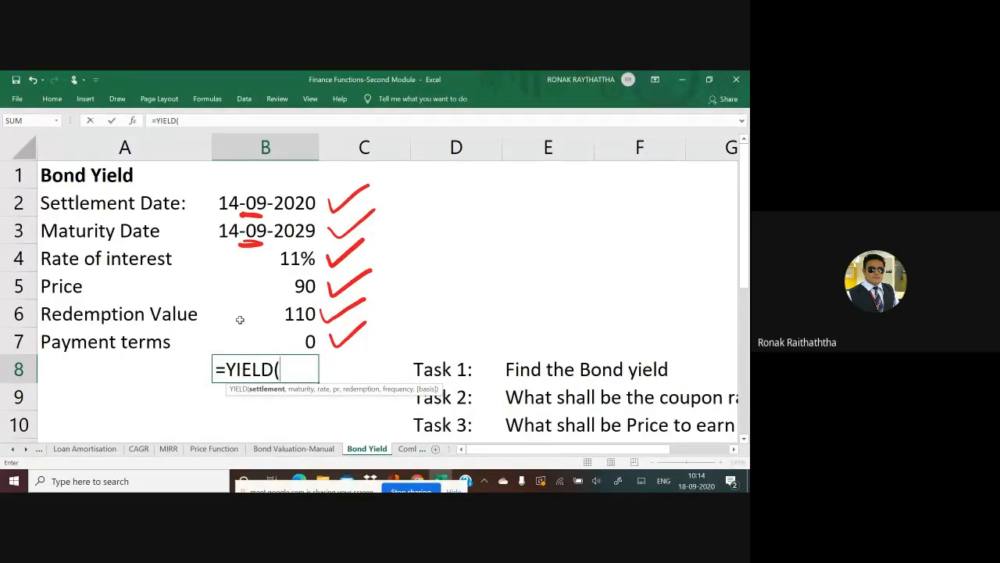
left_click(251, 203)
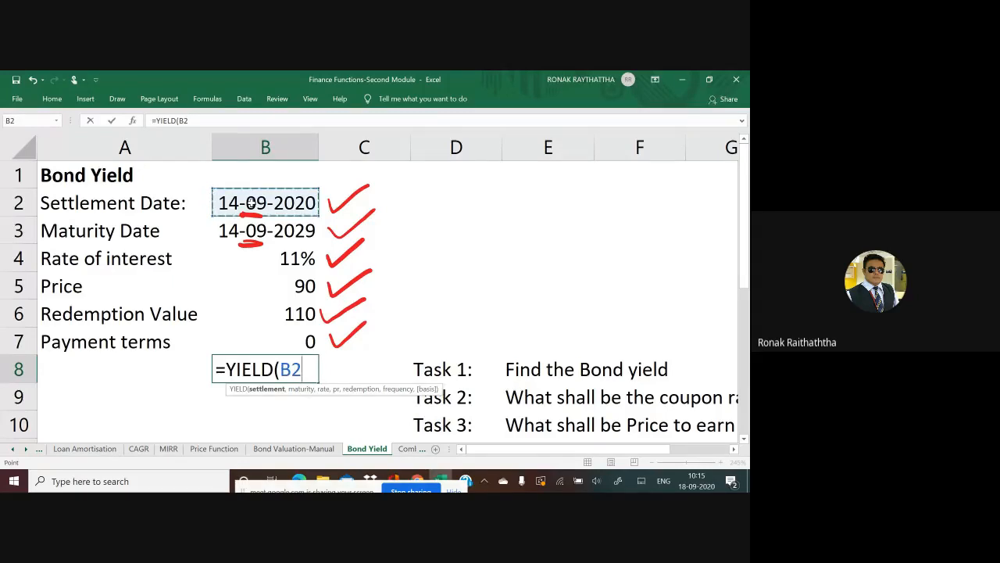
type(",")
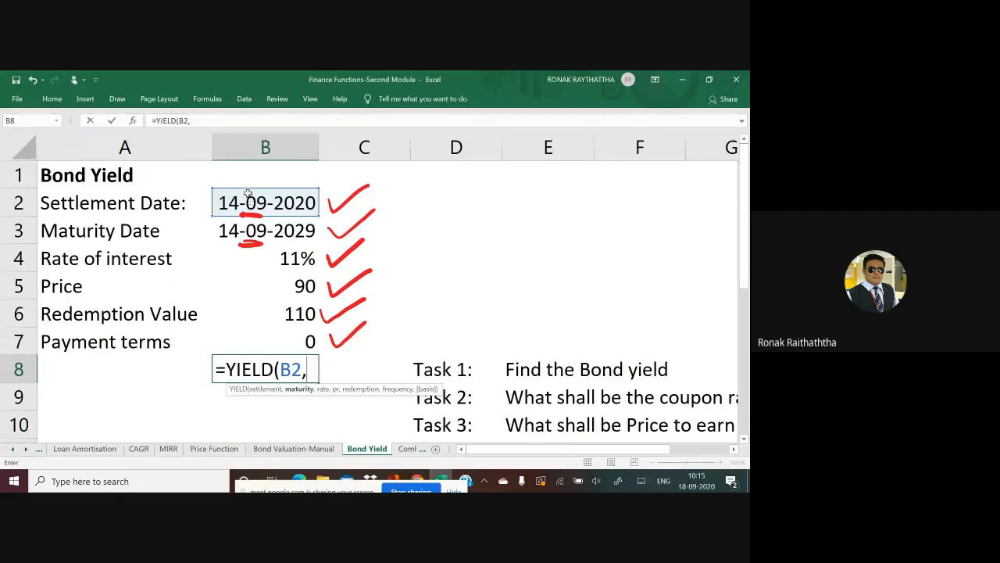
left_click(268, 230)
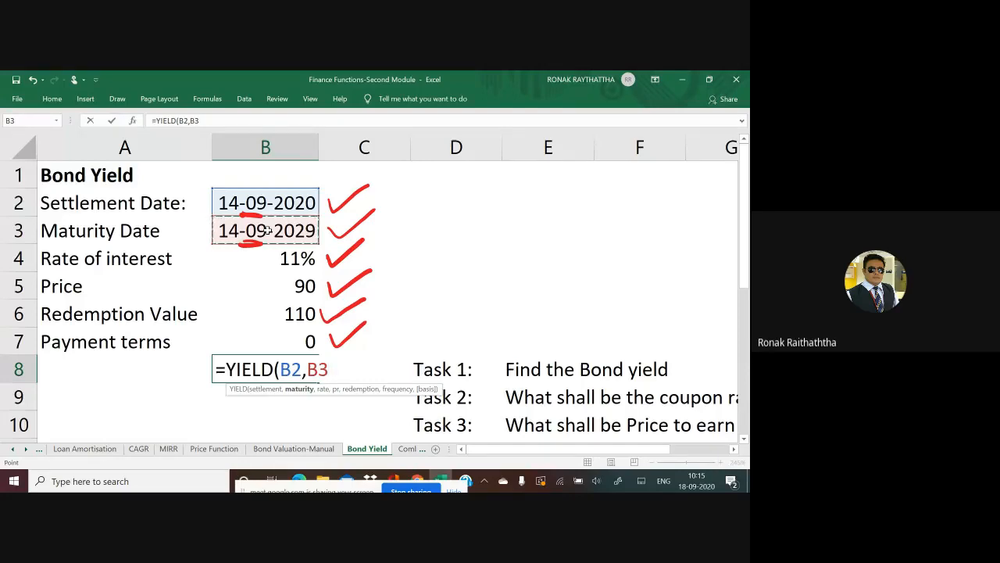
type(",")
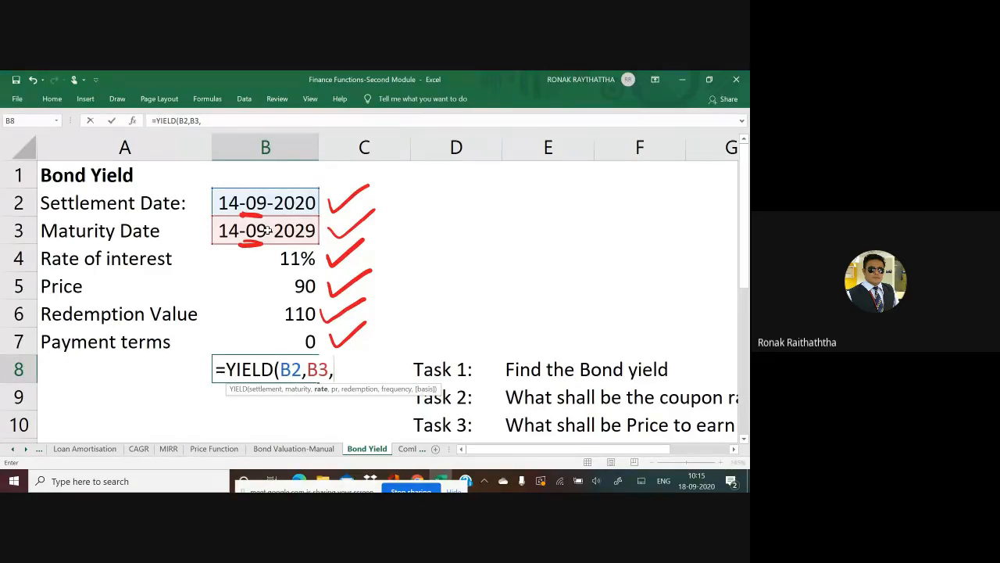
- Continue the YIELD formula with B4 as the rate, B5 as the price and B6 as the redemption value
left_click(286, 267)
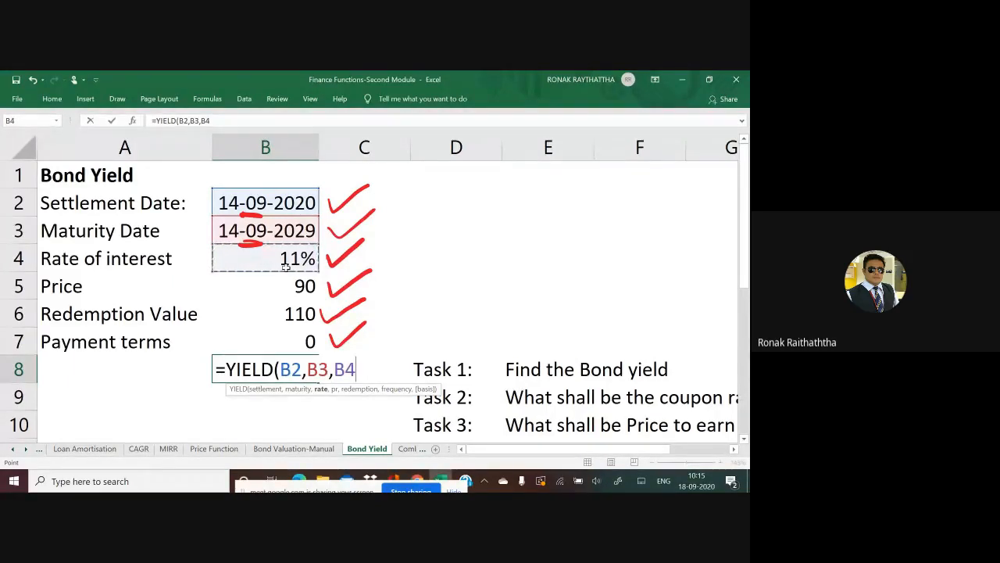
type(",")
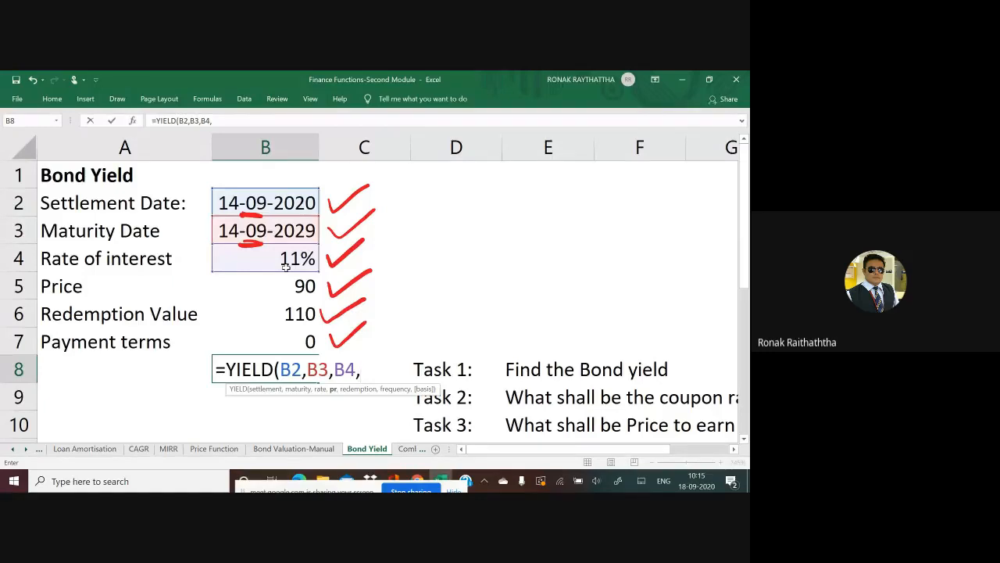
left_click(298, 285)
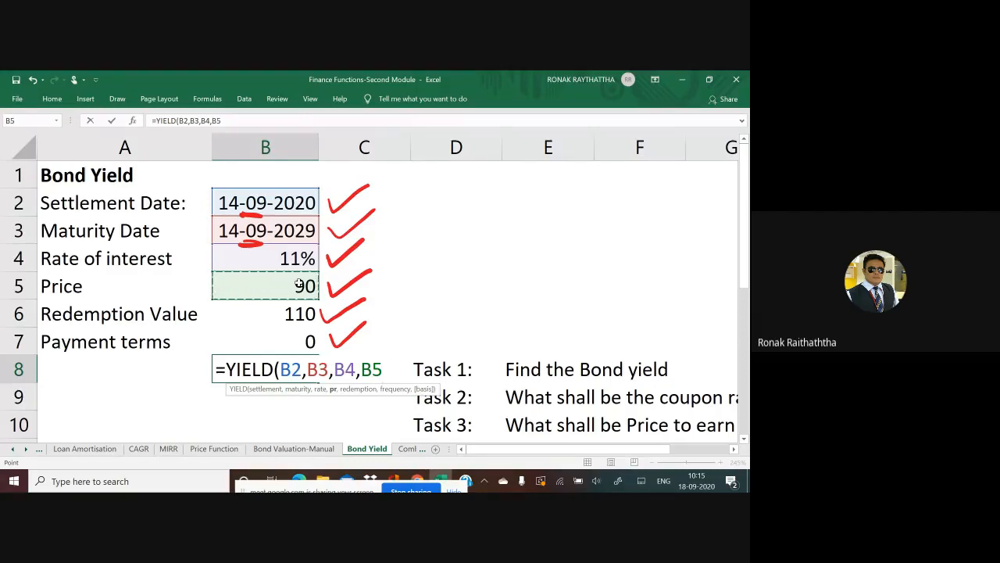
type(",")
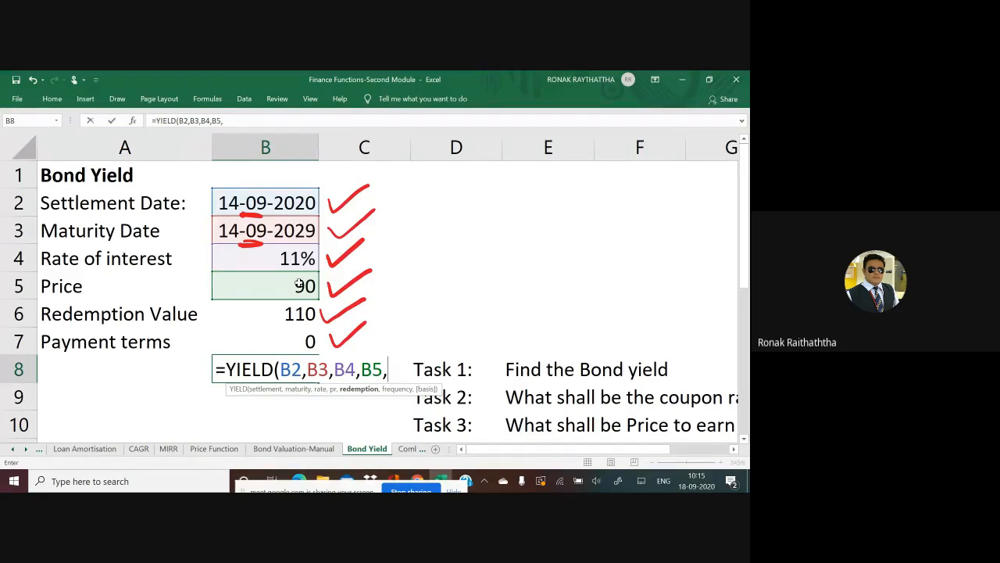
left_click(300, 312)
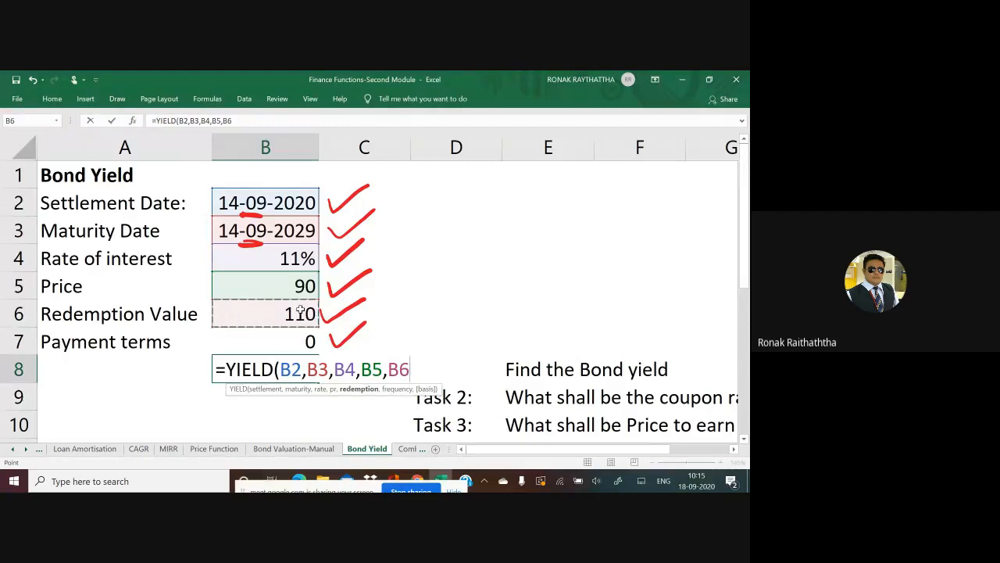
type(",")
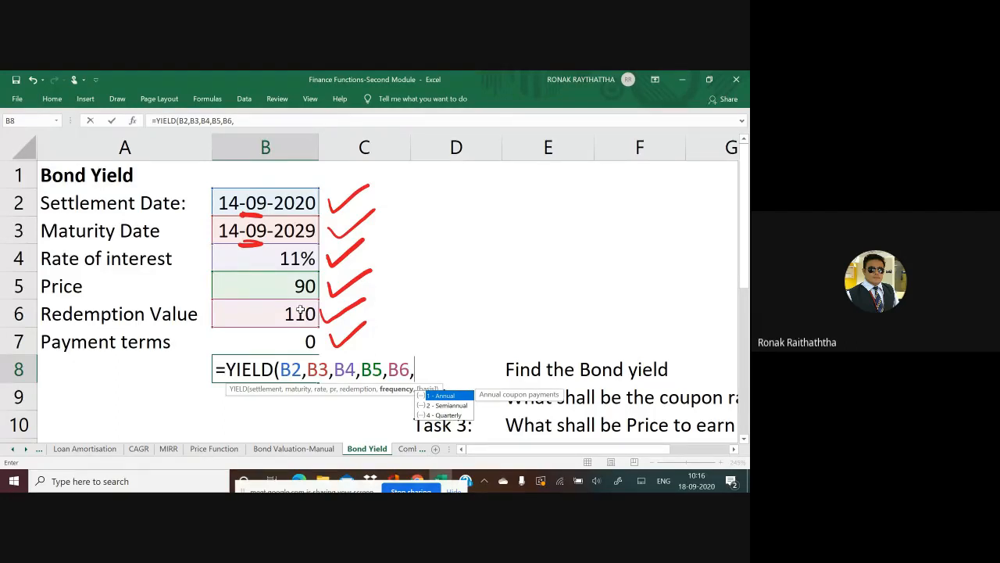
- Complete the YIELD formula with annual frequency 1 and basis 0 (US (NASD) 30/360), and enter it
type("1,")
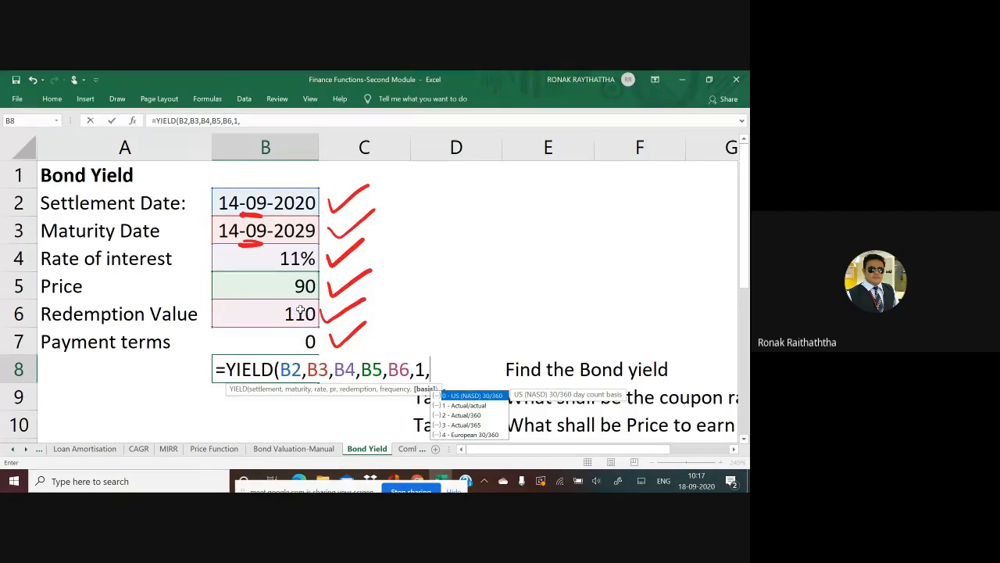
type("0")
key("BackSpace")
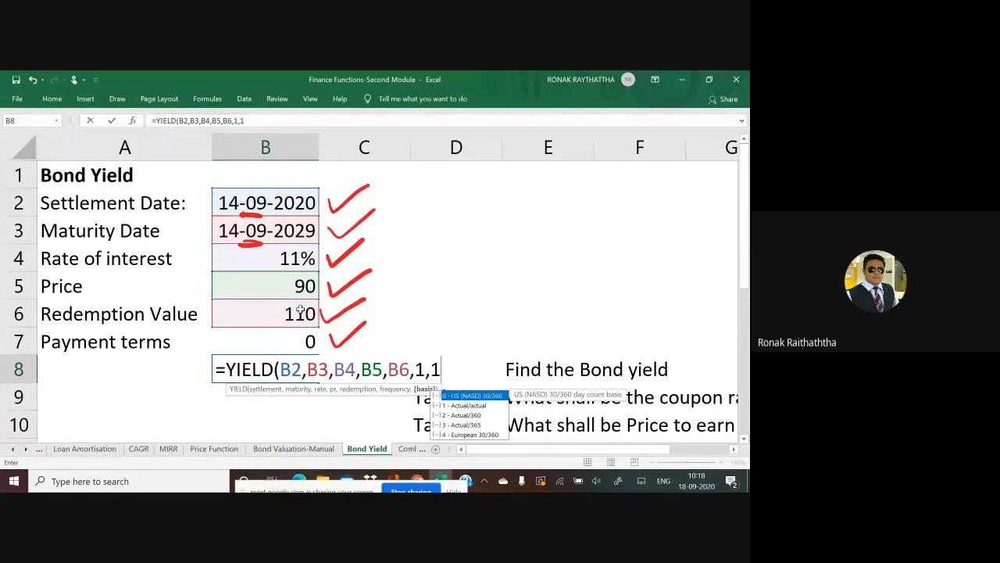
type("0)")
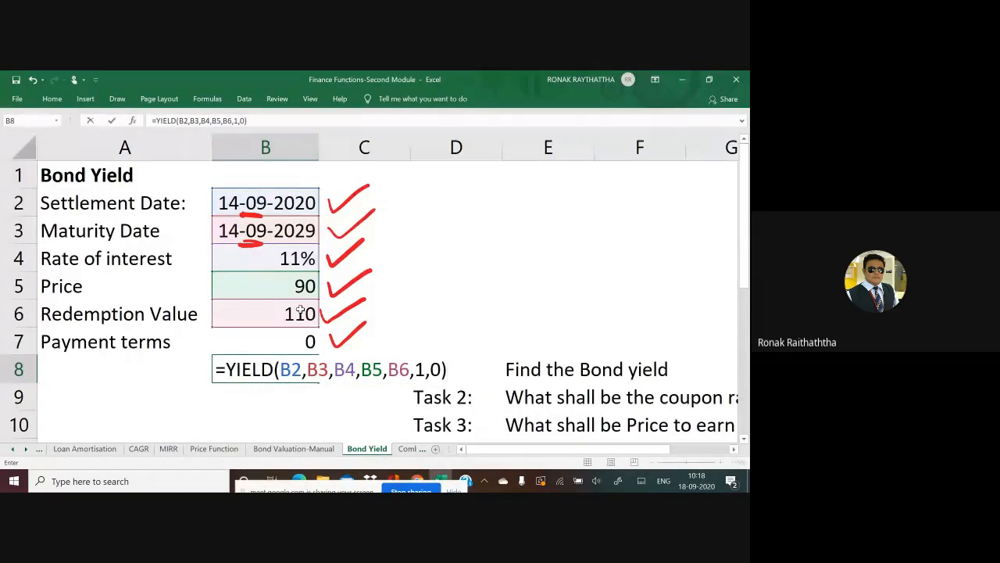
key("Return")
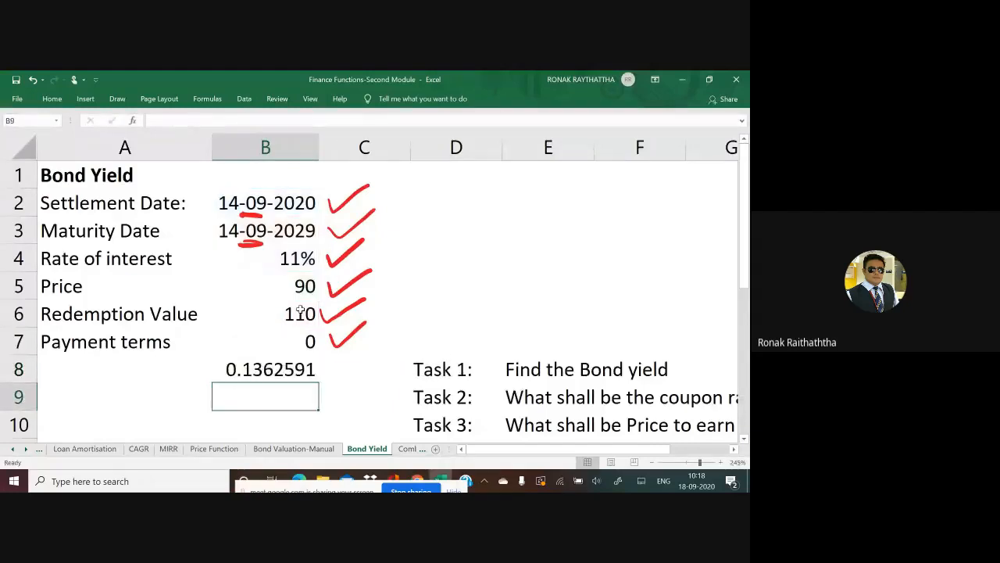
- Format the bond yield in cell B8 as a percentage with two decimal places
key("Up")
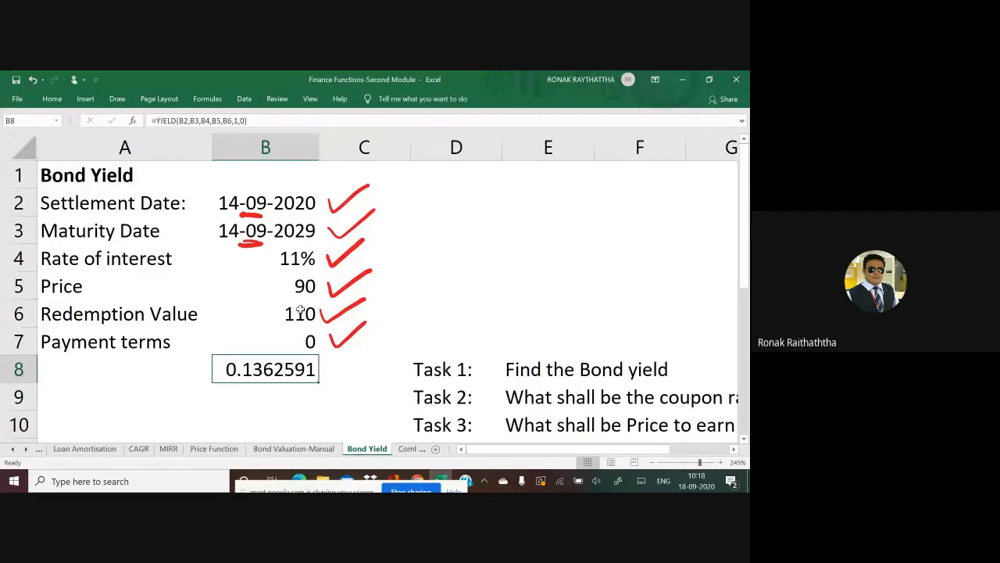
left_click(52, 98)
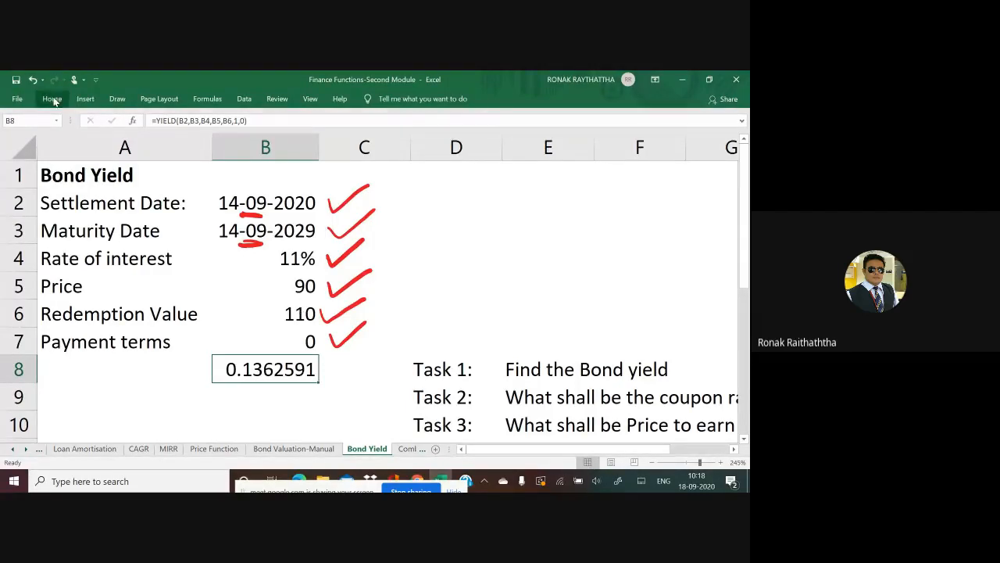
left_click(360, 139)
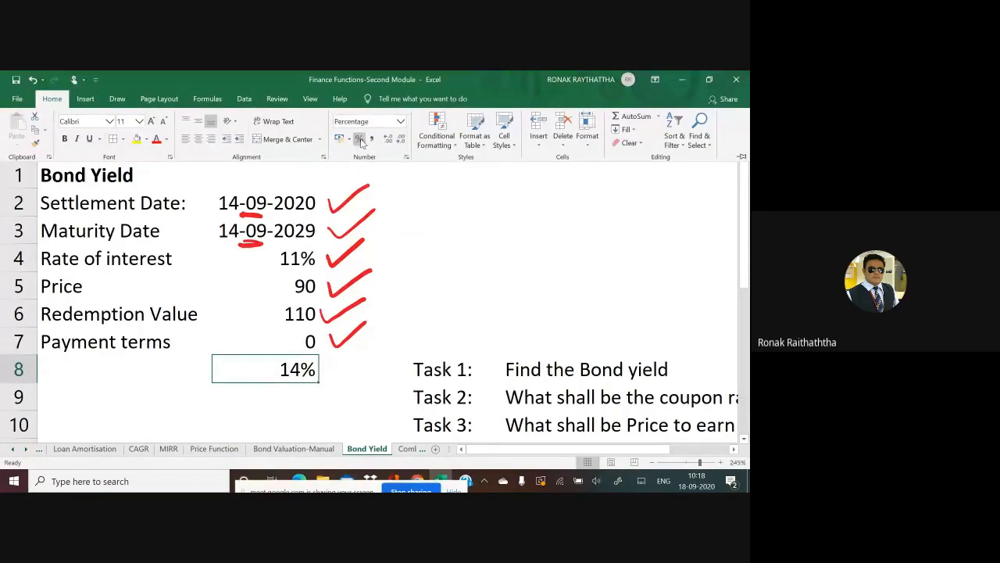
left_click(389, 138)
left_click(390, 138)
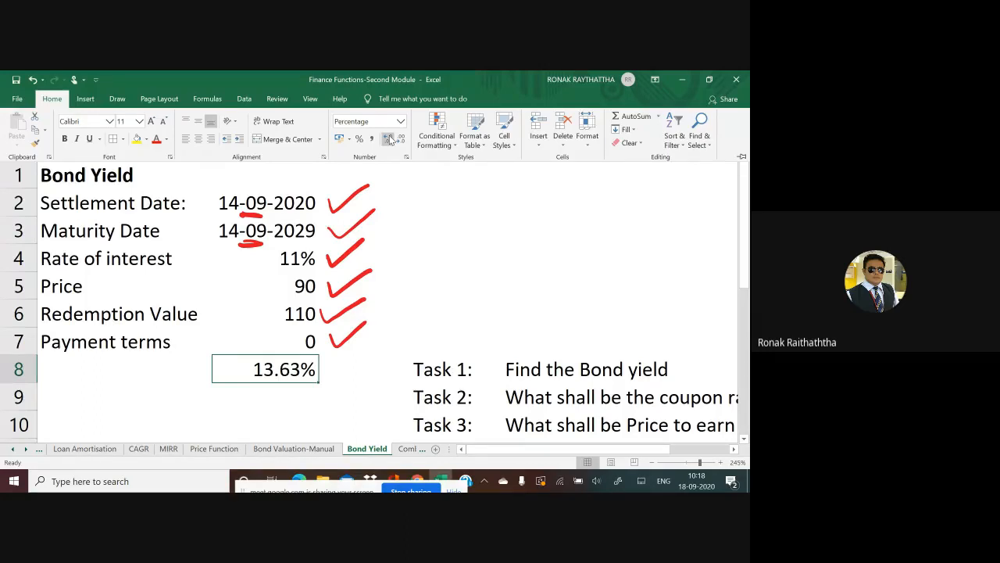
- Switch to the Google Meet call, look through the participant list, and return to the Excel workbook
key("alt+Tab")
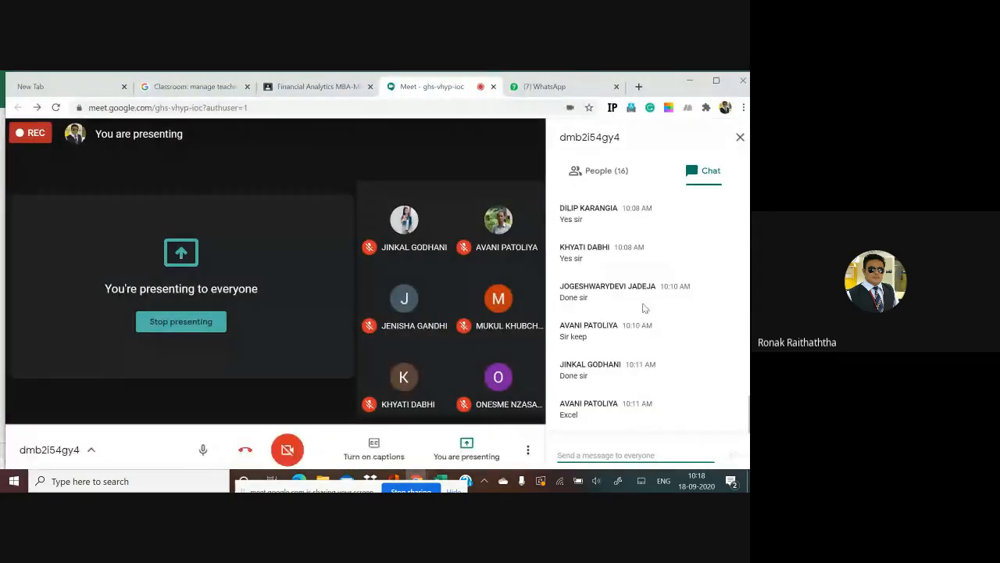
left_click(608, 172)
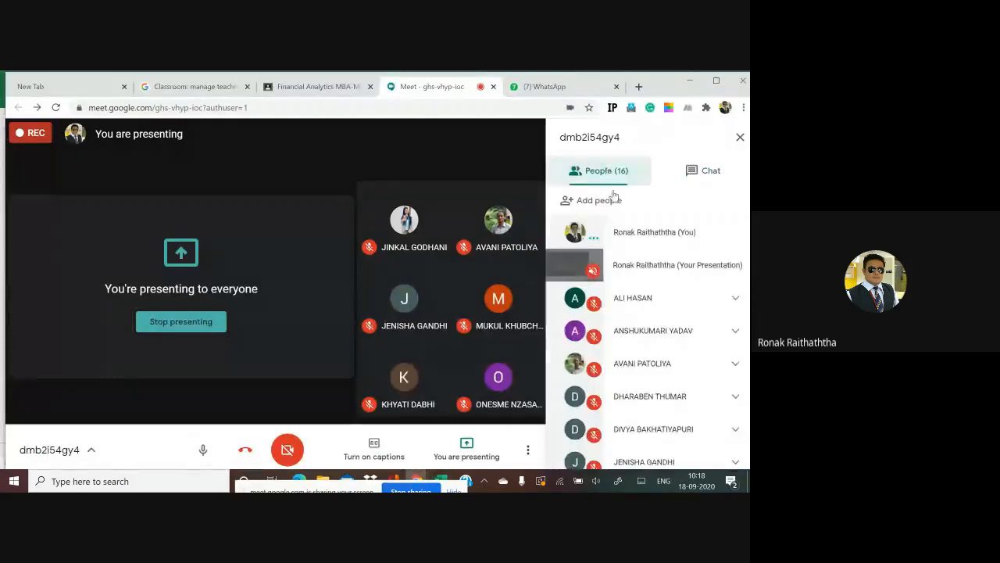
scroll(644, 328, "down", 2)
scroll(646, 332, "down", 1)
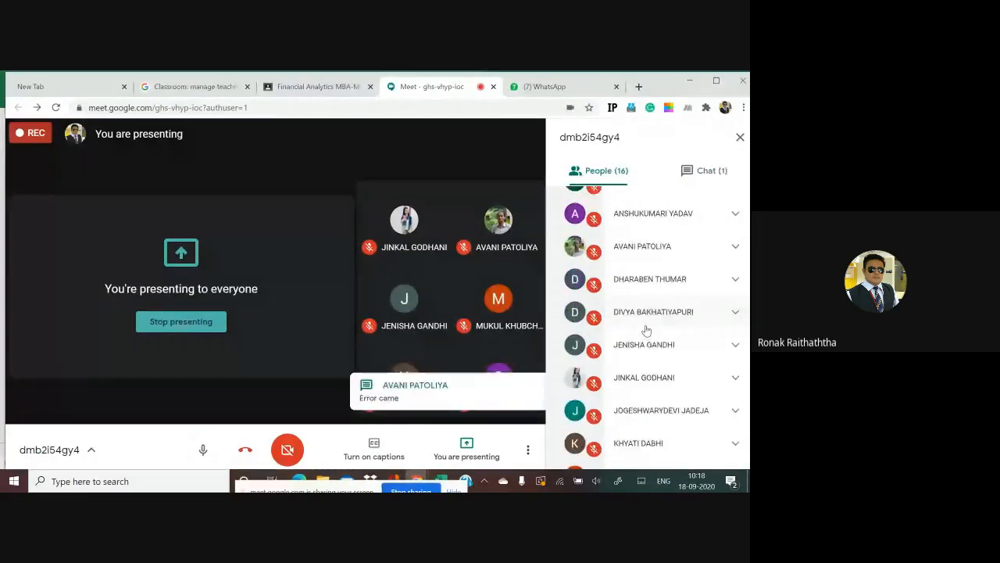
key("alt+Tab")
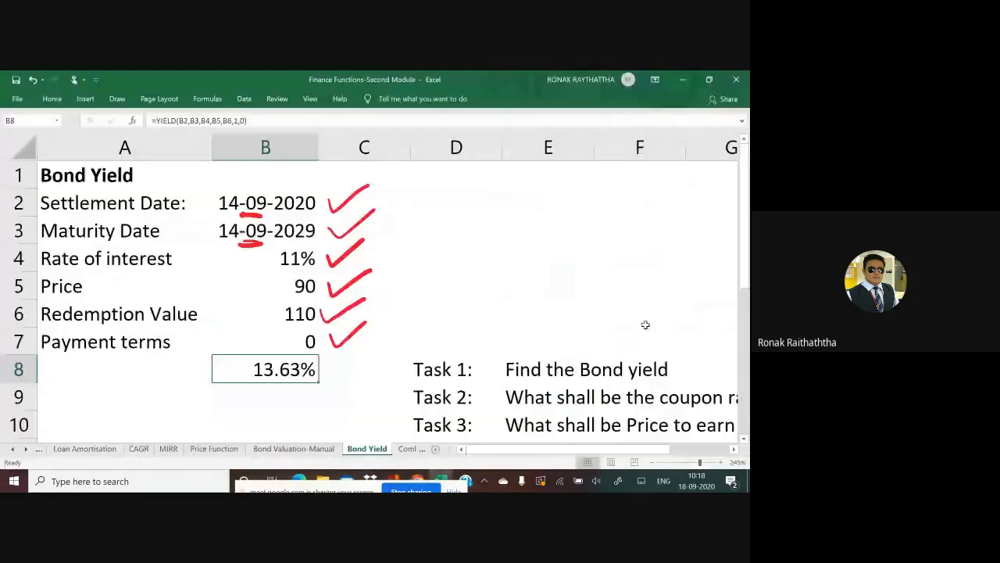
key("alt+Tab")
key("alt+Tab")
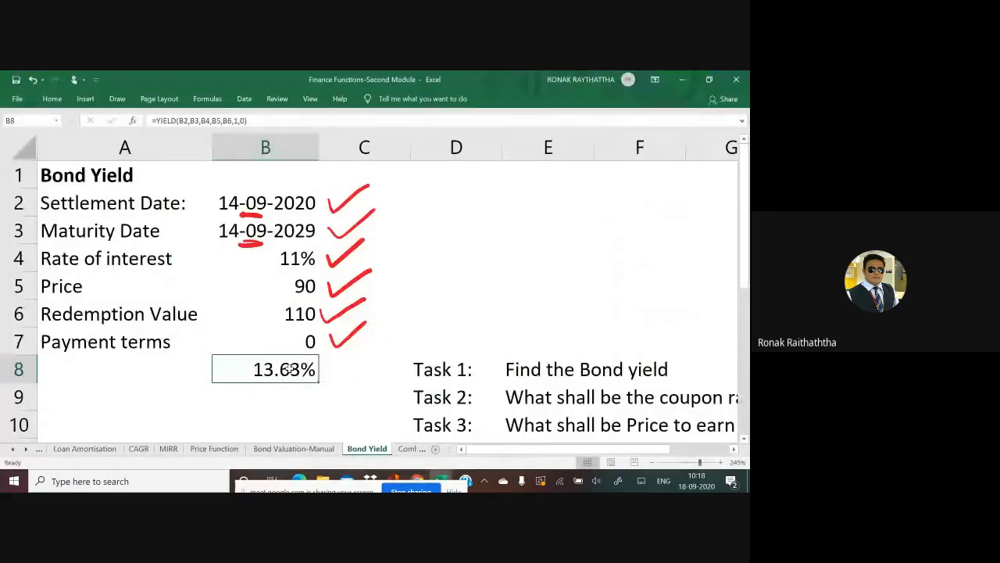
- Inspect the settlement date entry in cell B2 in edit mode, leaving it without a change
double_click(259, 203)
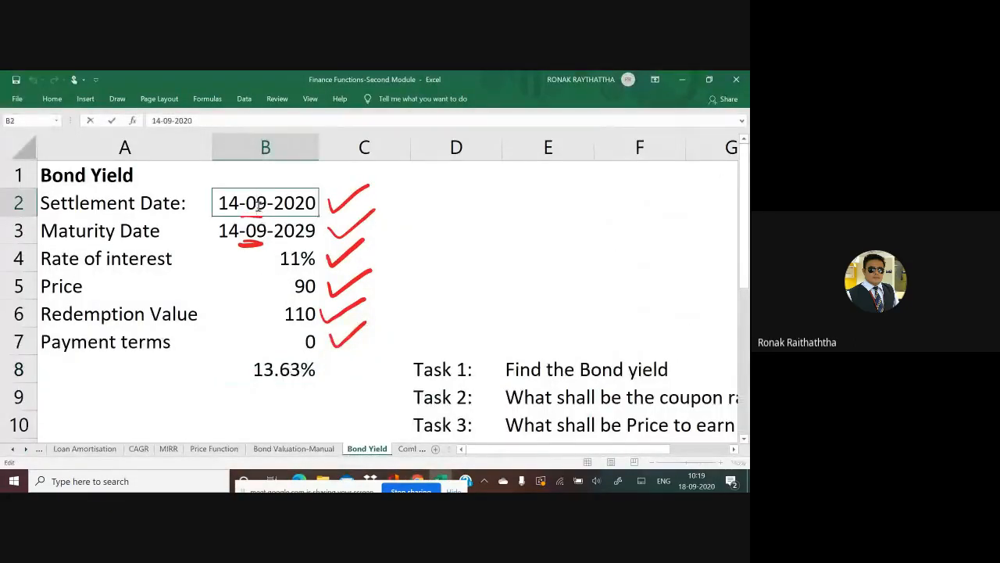
left_click_drag(316, 203, 216, 202)
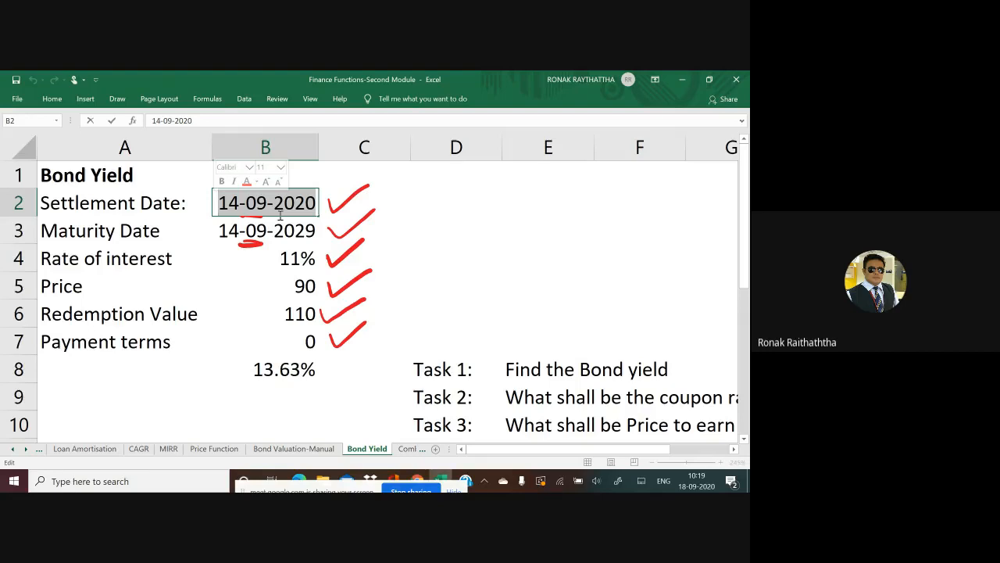
key("Escape")
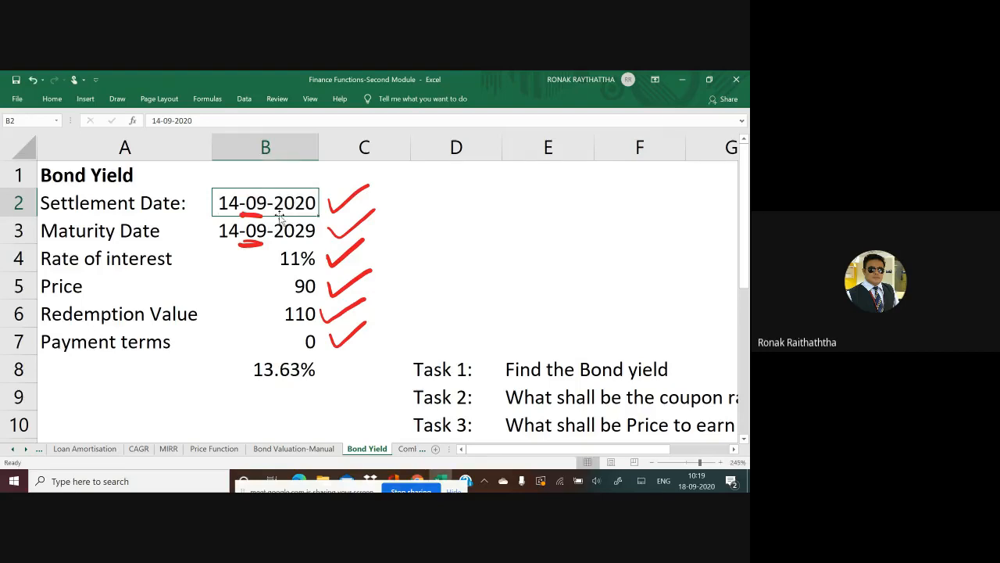
- Switch to the Google Meet call, read the newest chat messages, and return to the Excel workbook
key("alt+Tab")
key("alt+Tab")
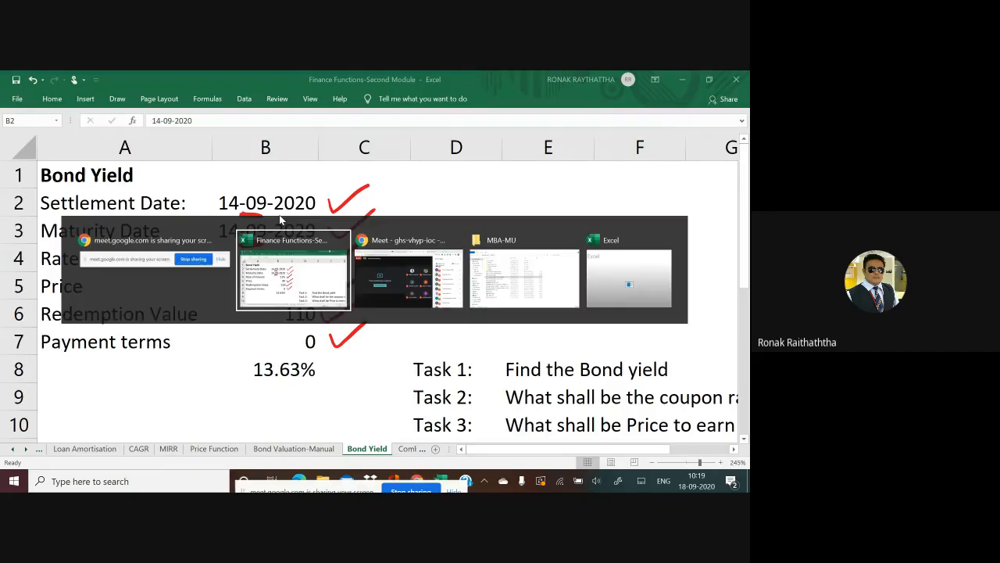
key("alt+Tab")
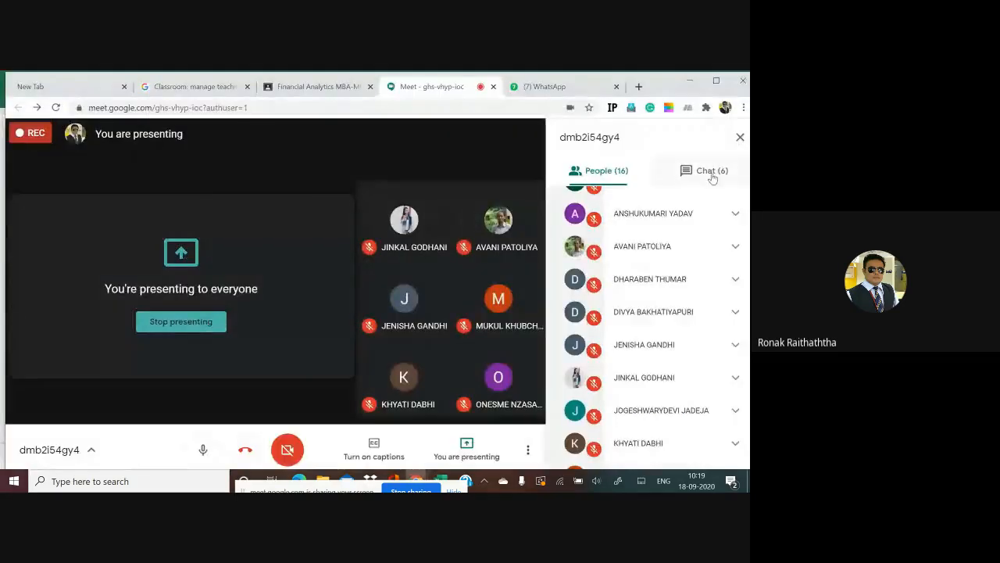
left_click(705, 181)
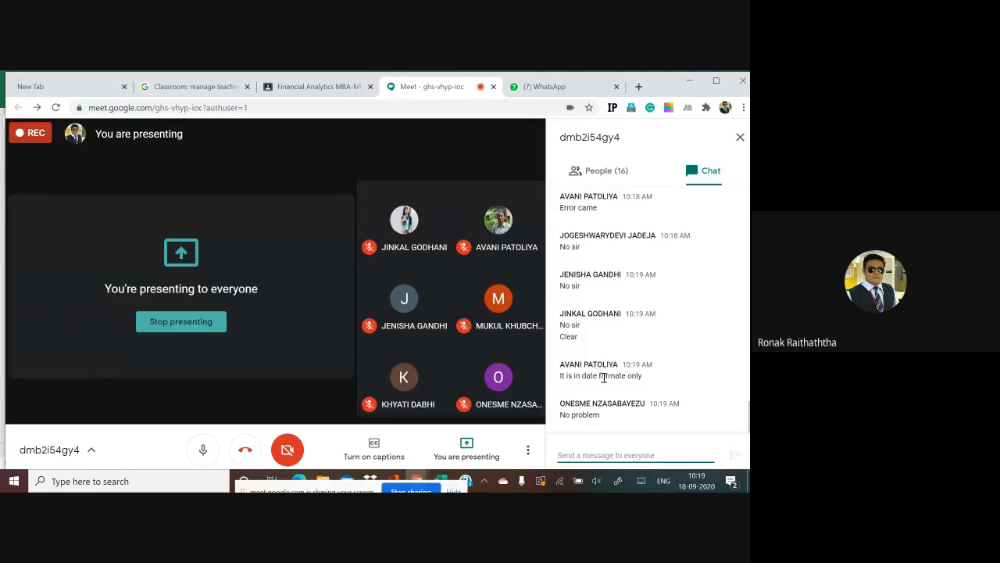
key("alt+Tab")
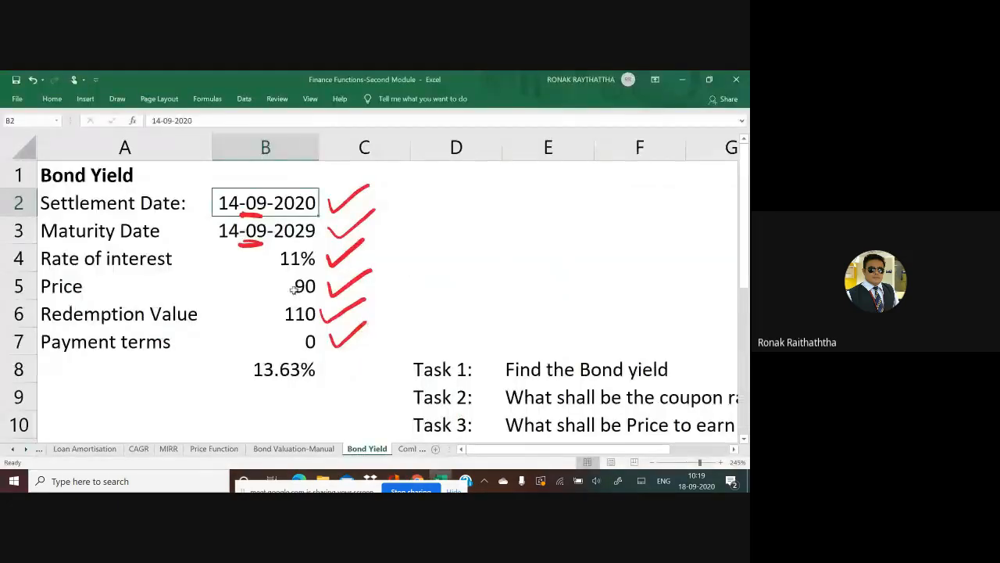
- Review the arguments of the YIELD formula in cell B8 in edit mode
left_click(287, 286)
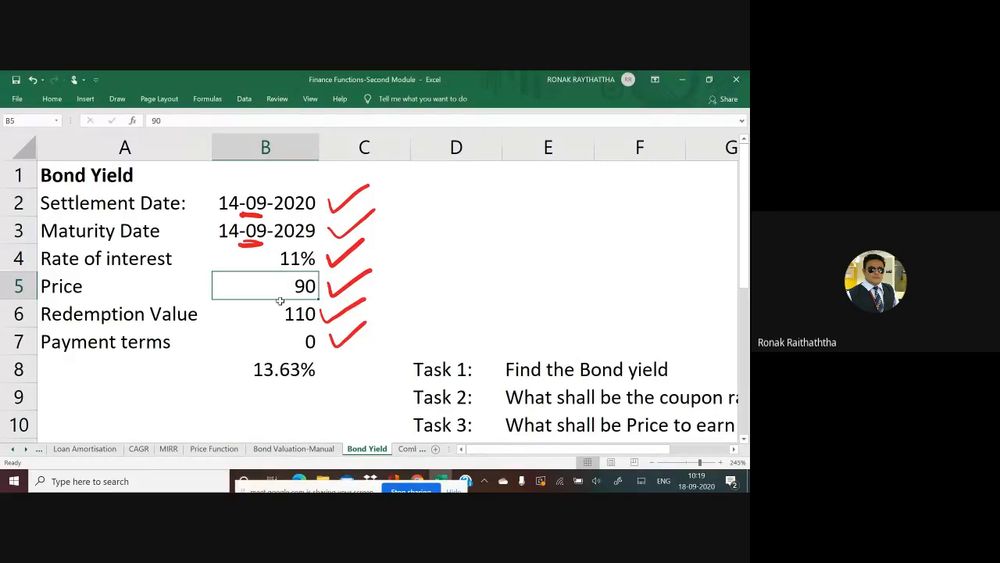
left_click(293, 369)
double_click(281, 370)
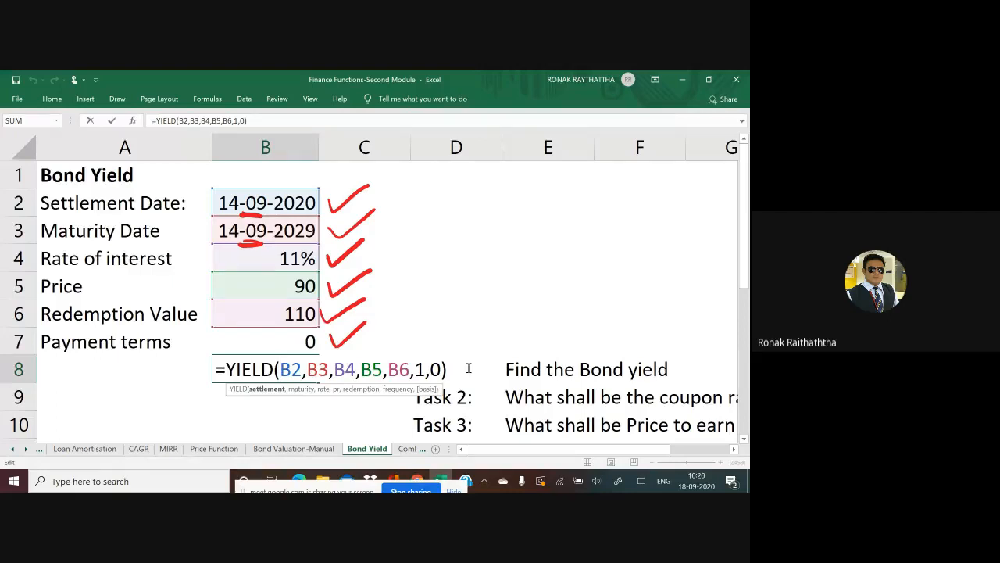
left_click_drag(447, 369, 227, 381)
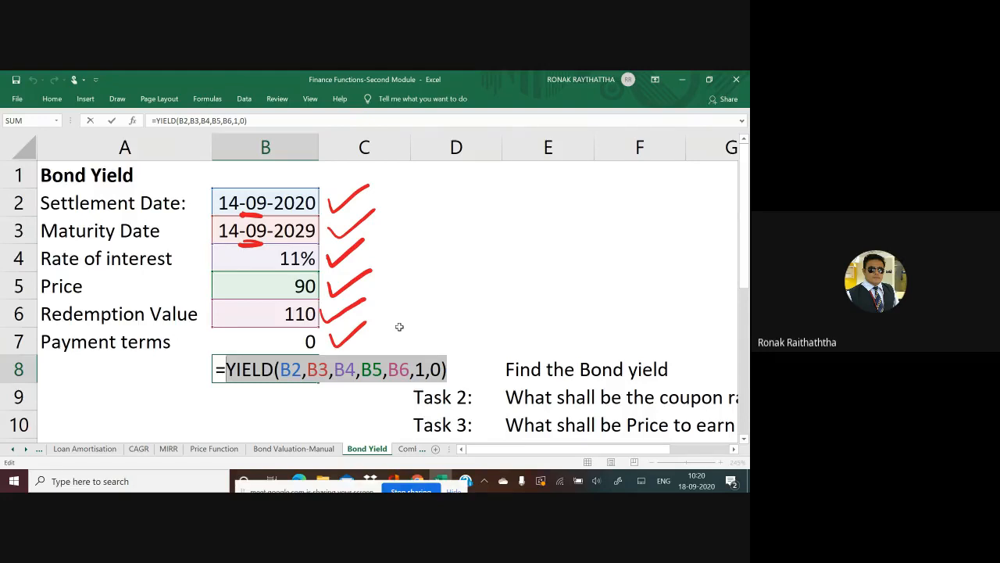
key("ctrl+Return")
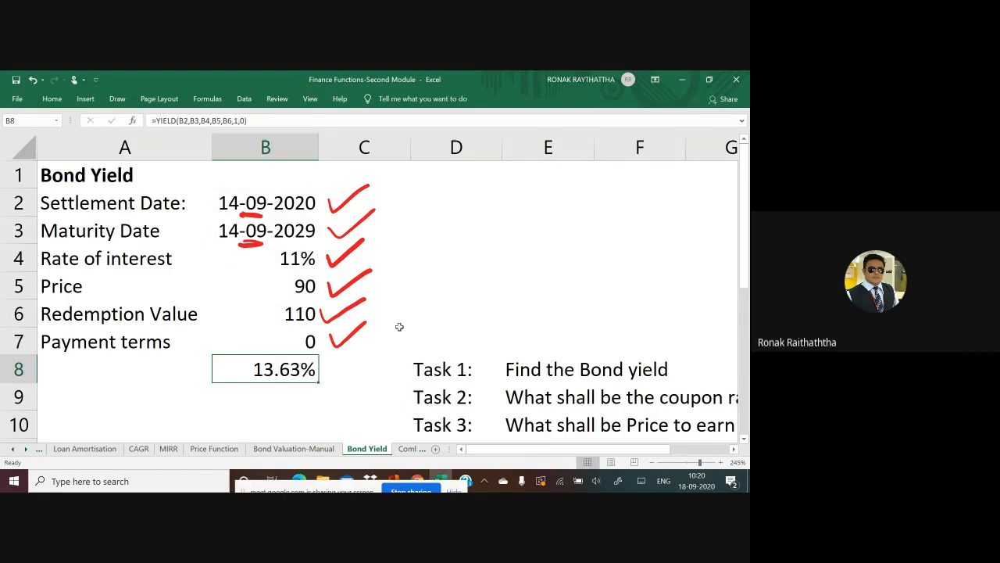
- Copy the Bond Yield data block A1:B7 and paste it below, starting at cell A10
scroll(394, 328, "down", 7)
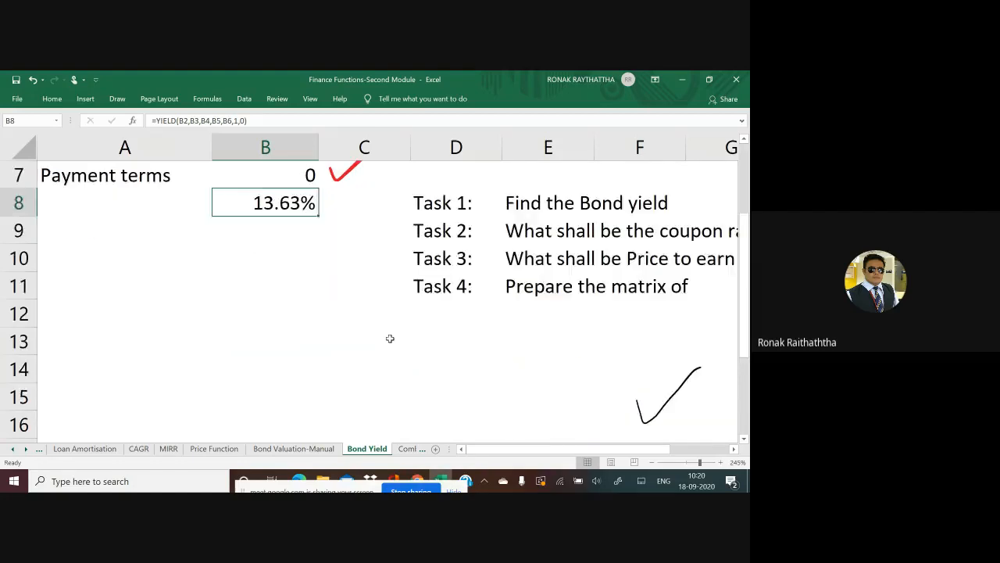
scroll(386, 329, "up", 5)
scroll(385, 329, "up", 2)
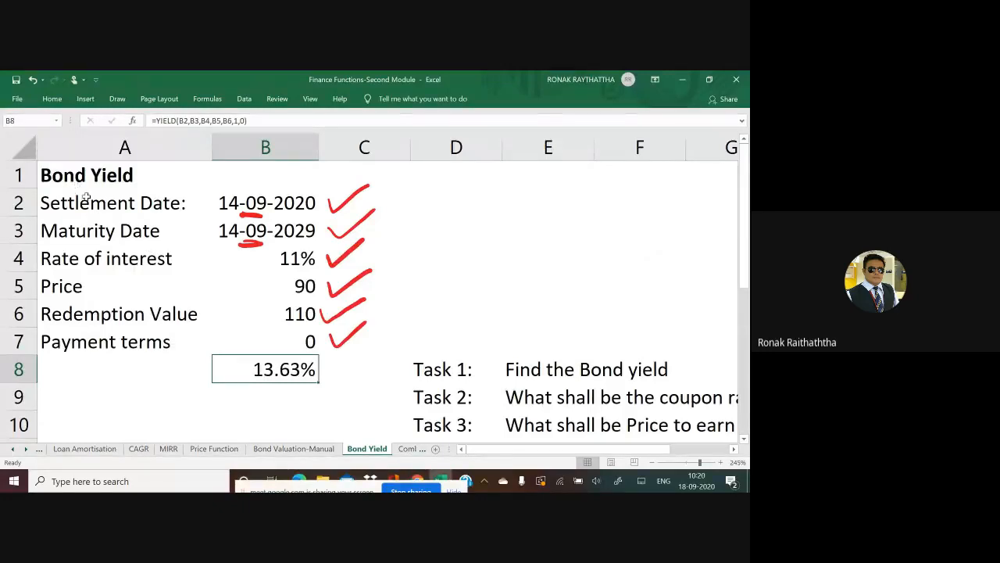
left_click_drag(78, 183, 258, 340)
key("ctrl+c")
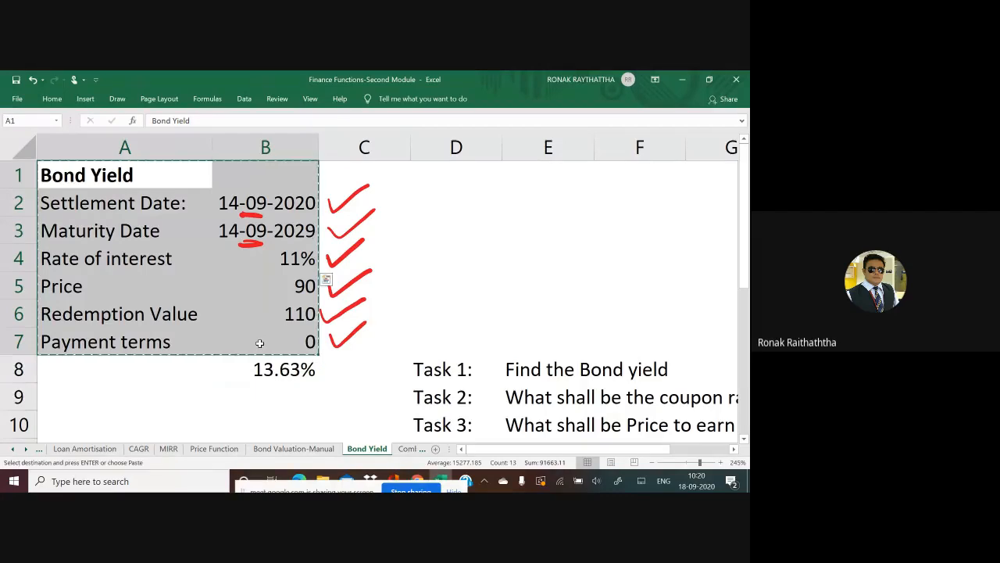
scroll(49, 245, "down", 2)
left_click(49, 257)
key("ctrl+v")
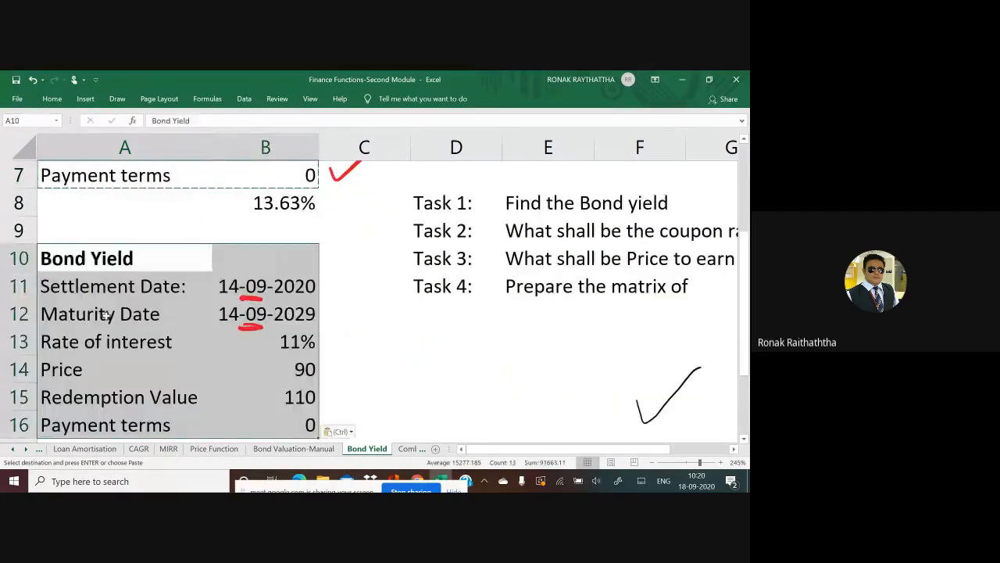
- Change the copied block's settlement date in cell B11 to 18-09-2020
double_click(246, 286)
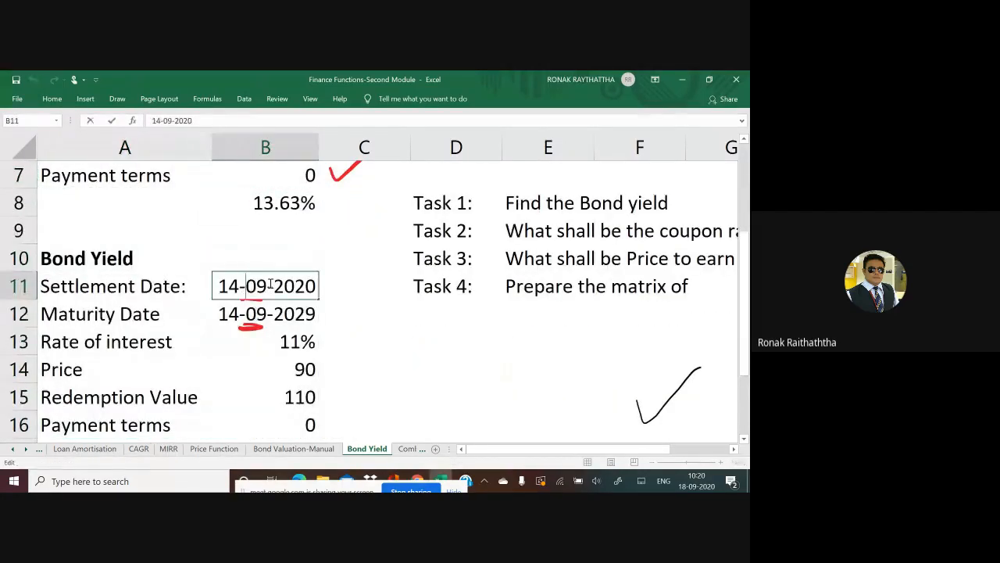
key("Left")
key("BackSpace")
type("8")
key("Right")
key("Right")
key("Right")
key("Right")
key("Right")
key("Right")
key("Right")
key("Right")
key("Return")
- Change the copied block's maturity date in cell B12 to 18-09-2032
key("F2")
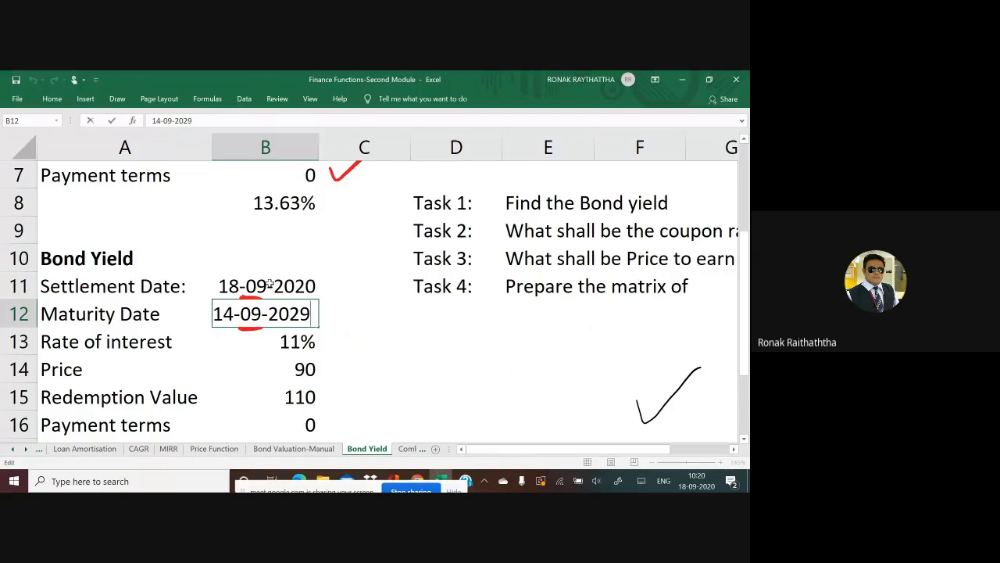
key("Left")
key("Left")
key("Left")
key("Left")
key("Left")
key("Left")
key("Left")
key("Left")
key("Left")
key("Left")
key("Right")
key("Right")
key("BackSpace")
type("8")
key("Right")
key("Right")
key("Right")
key("Right")
key("Right")
key("Right")
key("Right")
key("Right")
key("BackSpace")
key("BackSpace")
type("32")
key("Return")
- Set the copied block's rate of interest to 12%, price to 98 and redemption value to 114
type("12")
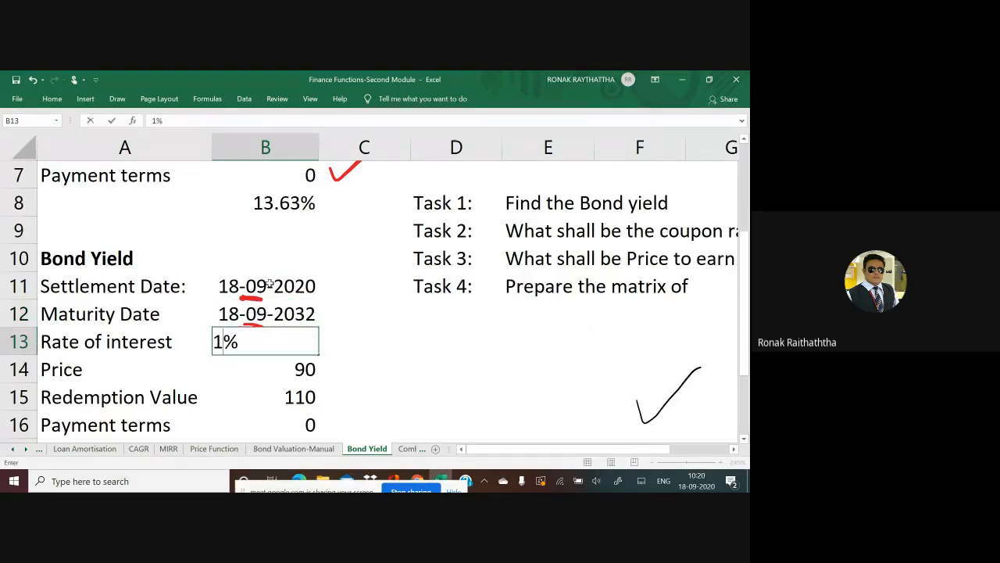
key("Return")
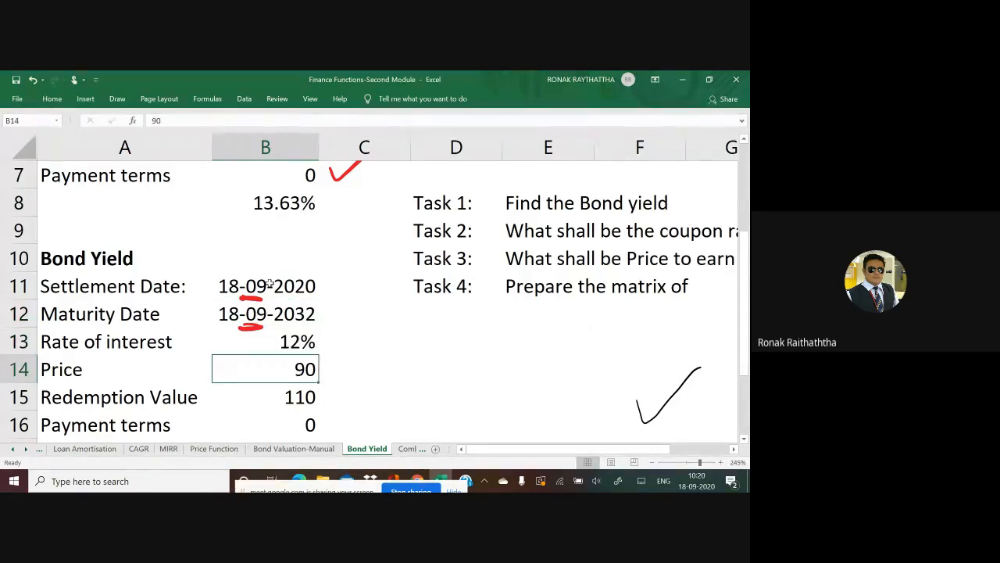
type("98")
key("Return")
type("114")
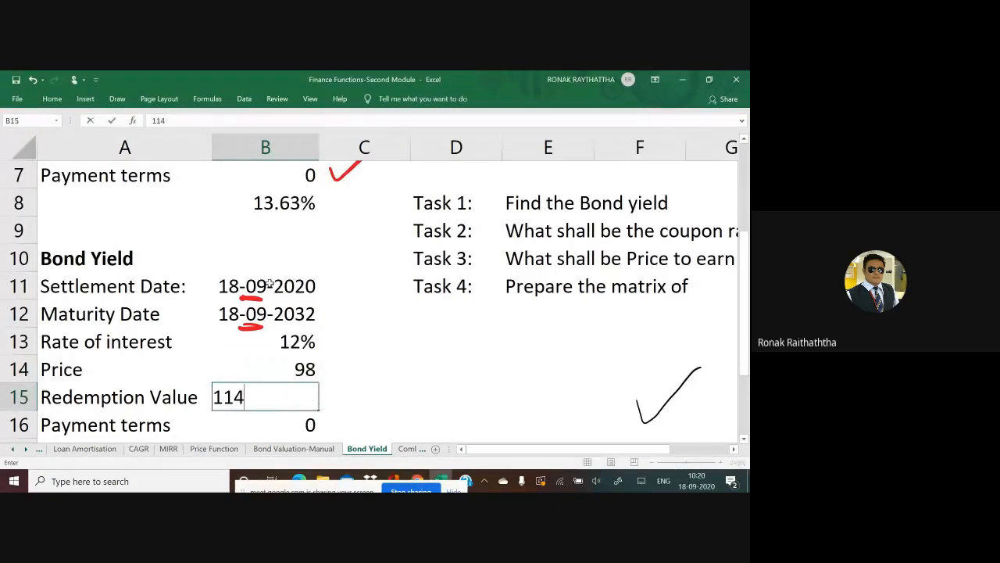
key("Return")
- Add an "Interest Frequency" row in A17 with the value "Semi-Annual" in B17
scroll(269, 286, "down", 1)
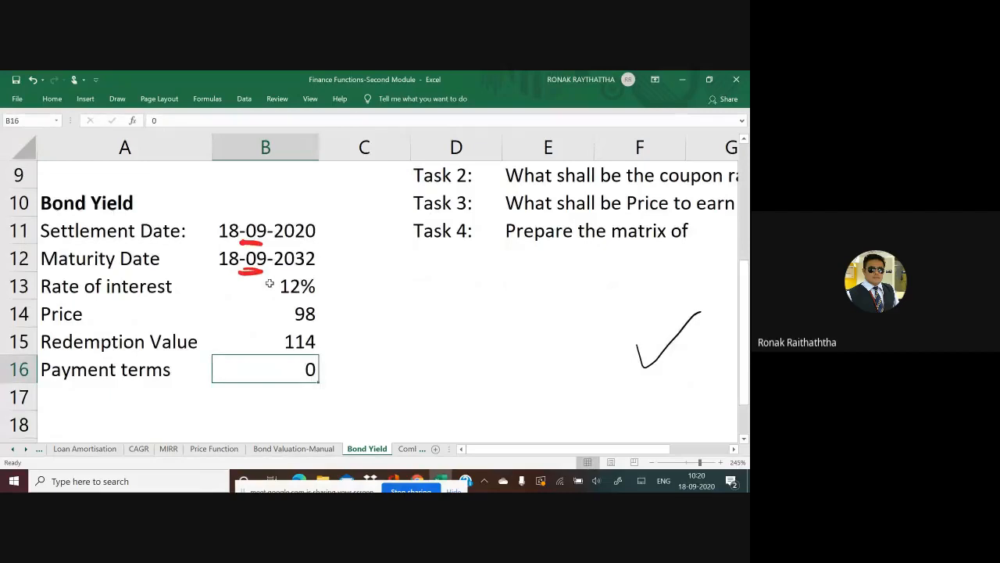
key("Right")
key("Down")
key("Left")
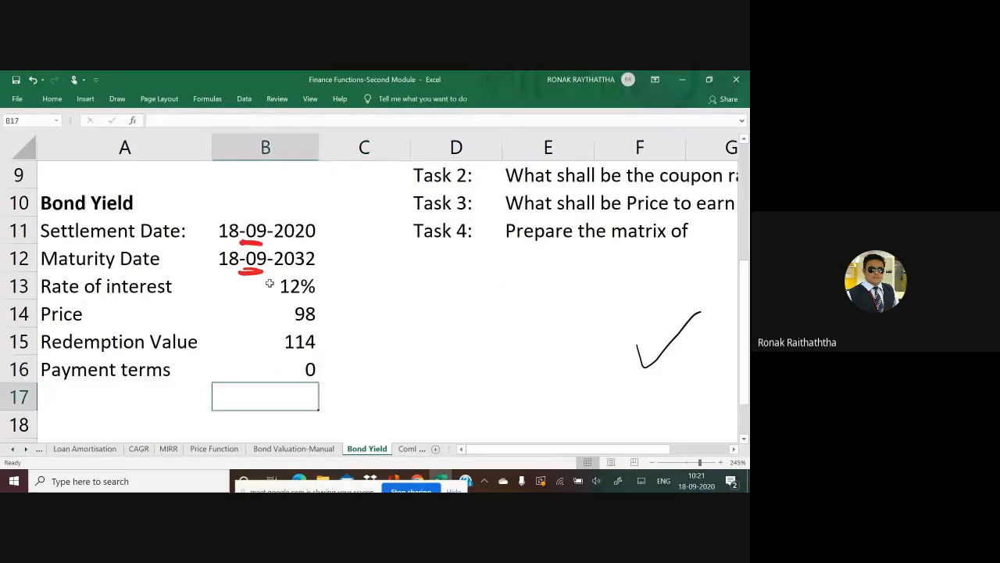
key("Left")
type("Intere")
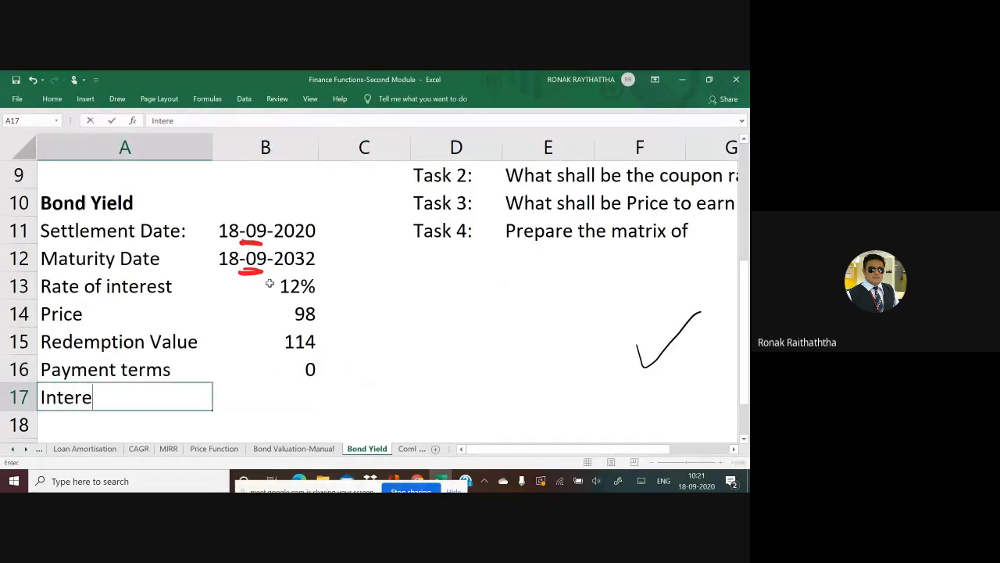
type("st Frequency")
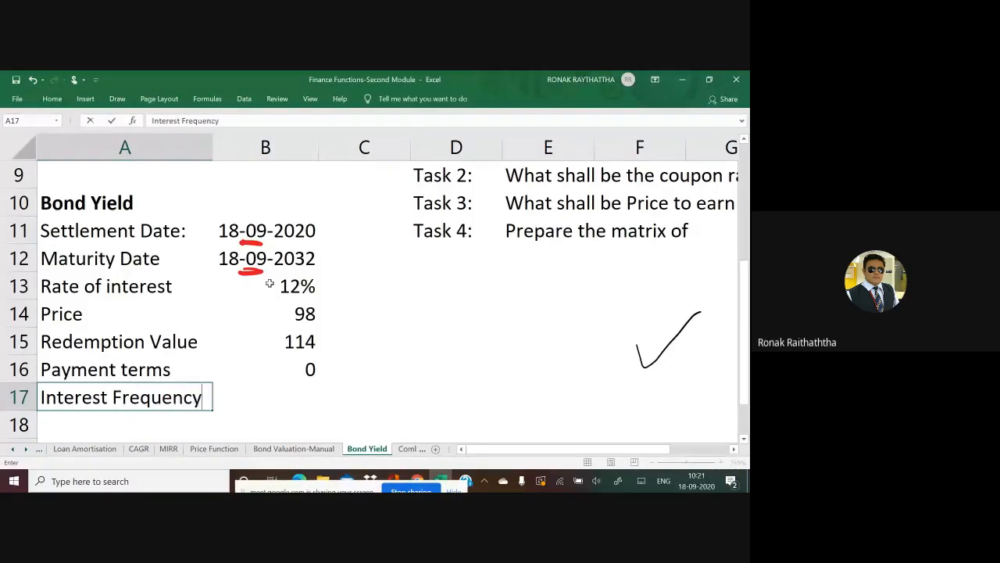
key("Tab")
type("S")
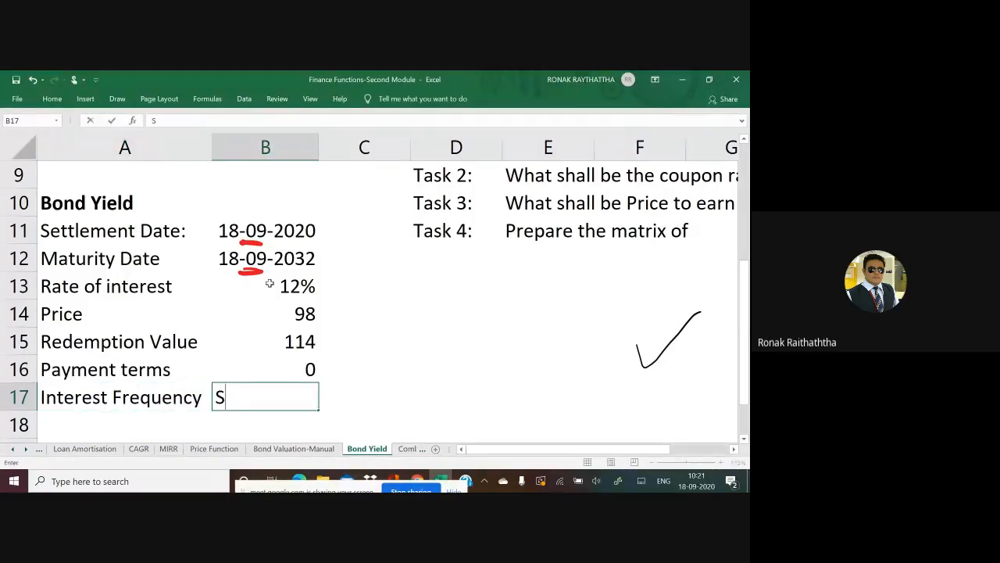
type("emi-Annual")
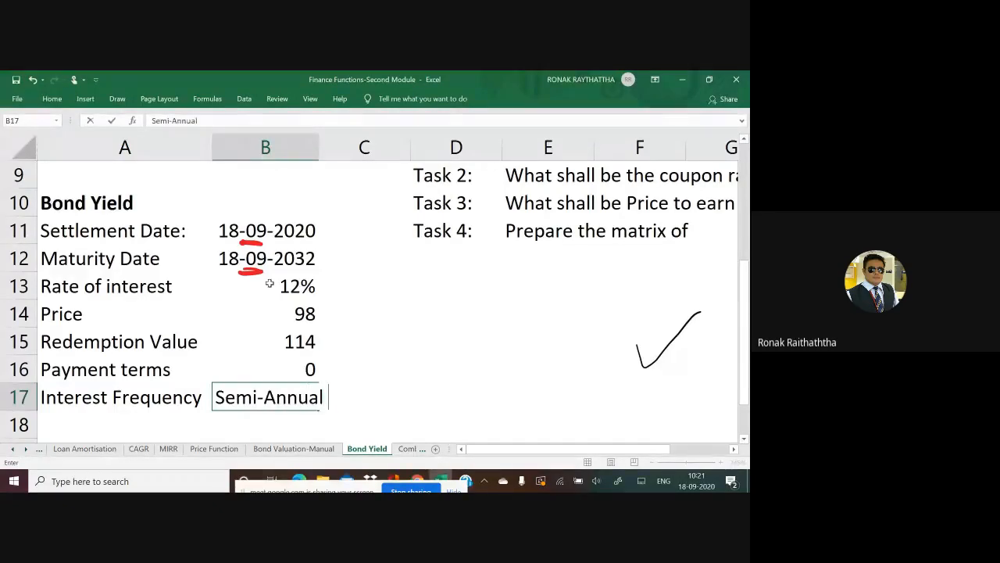
key("Return")
- Apply borders to all cells of the second bond's data range A11:B17
key("Up")
key("Up")
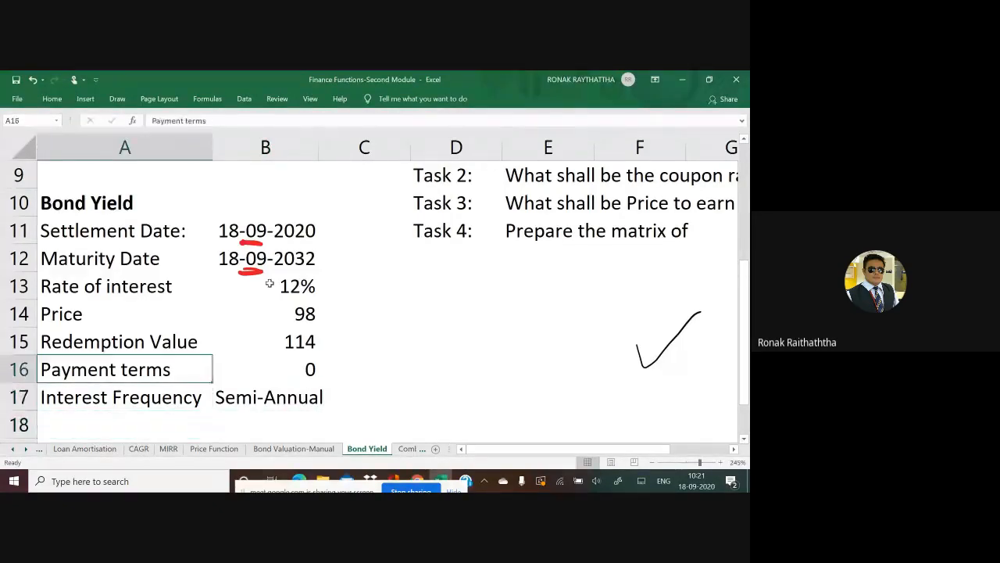
key("Up")
key("Up")
key("Up")
key("Up")
key("Up")
key("Up")
key("Down")
key("shift+Right")
key("ctrl+shift+Down")
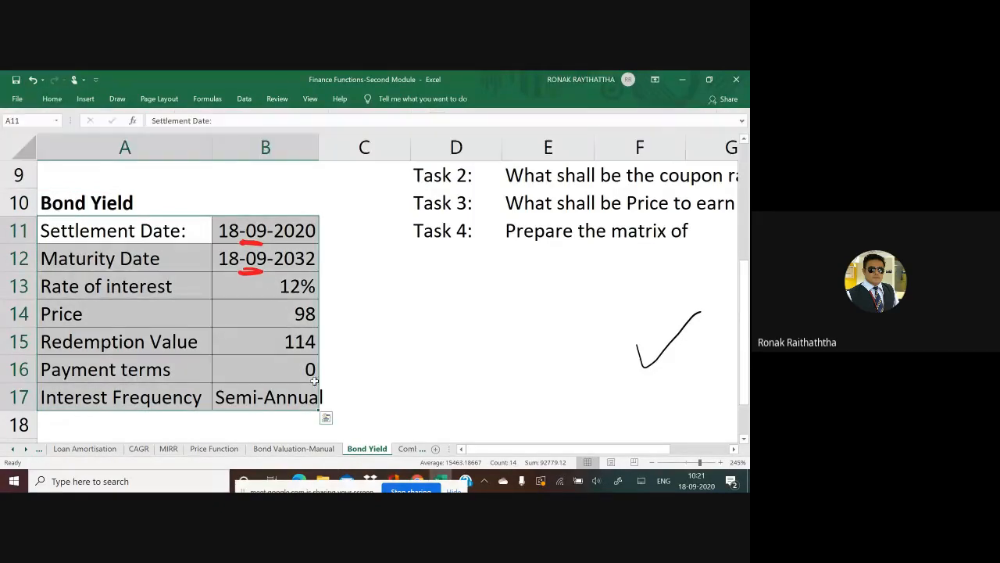
left_click(427, 336)
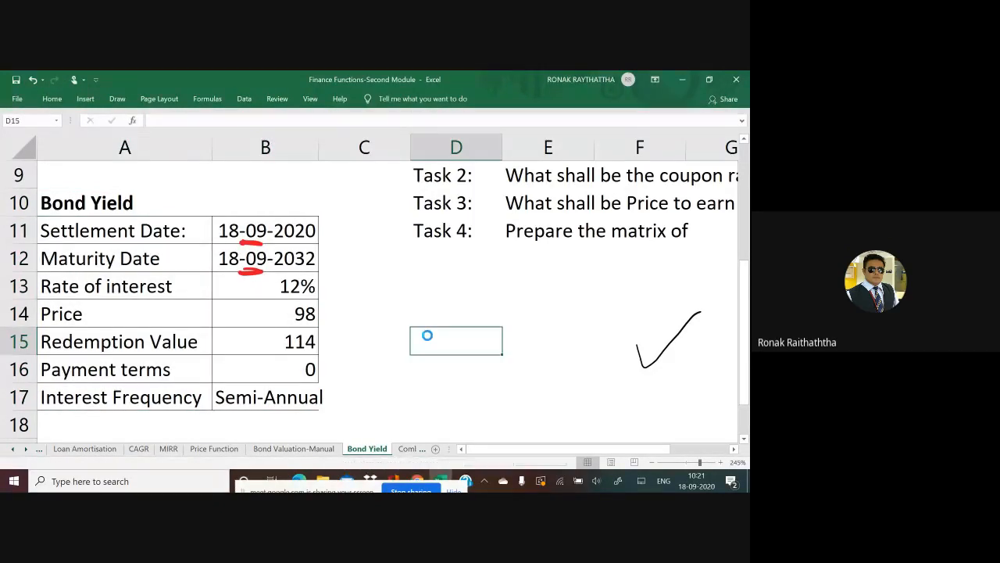